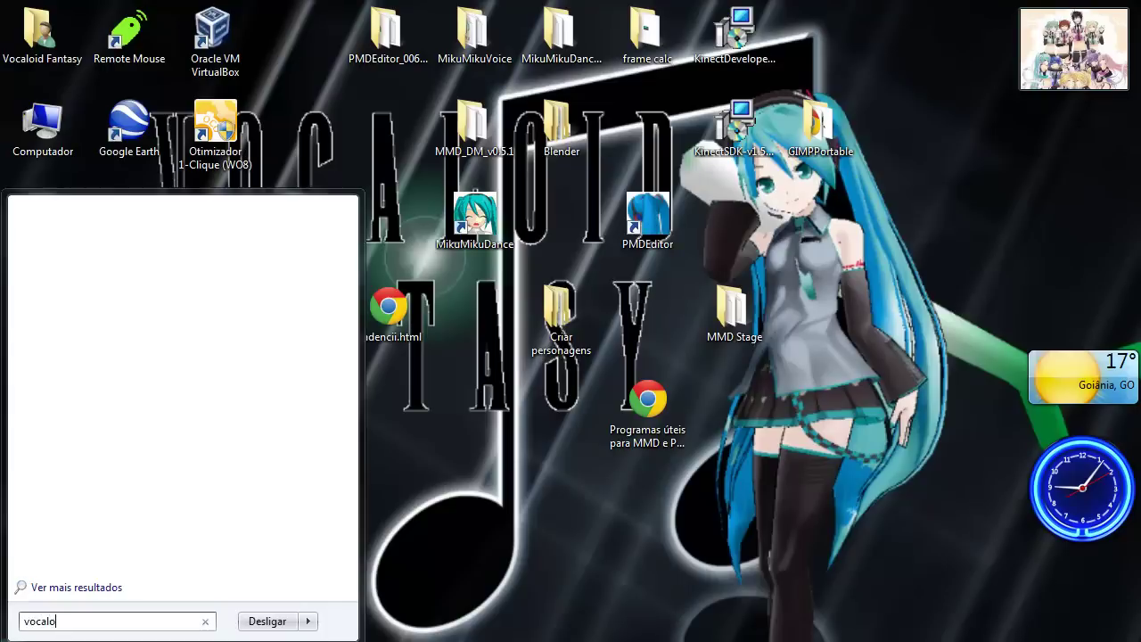
Step: Search the installed programs for vocaloid3 and launch the VOCALOID3 Editor
text(d3)
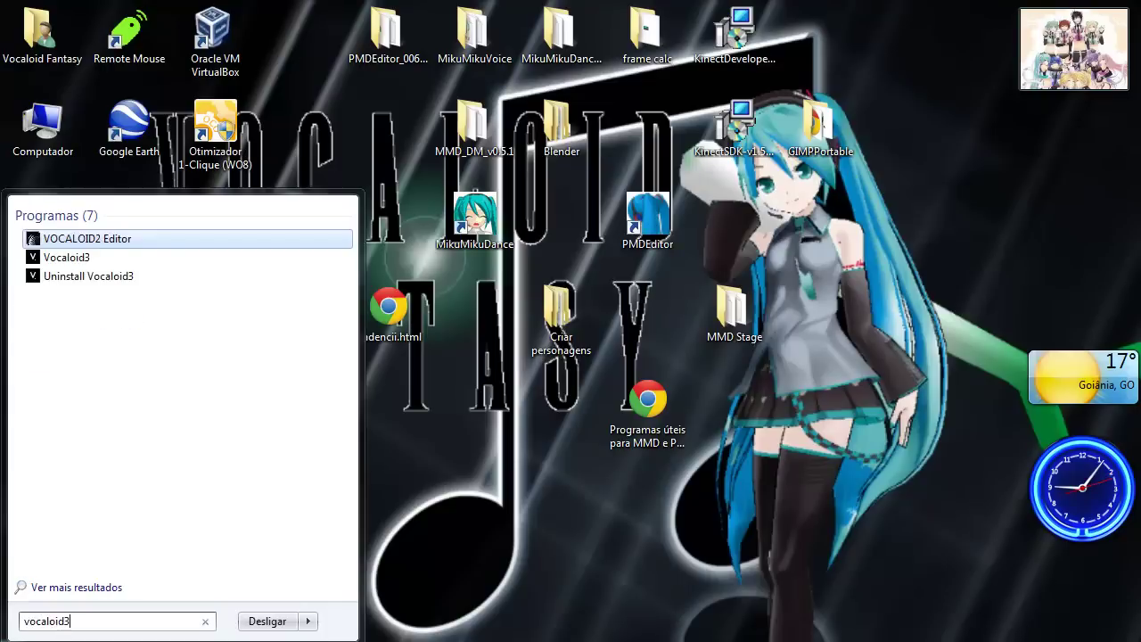
click(66, 238)
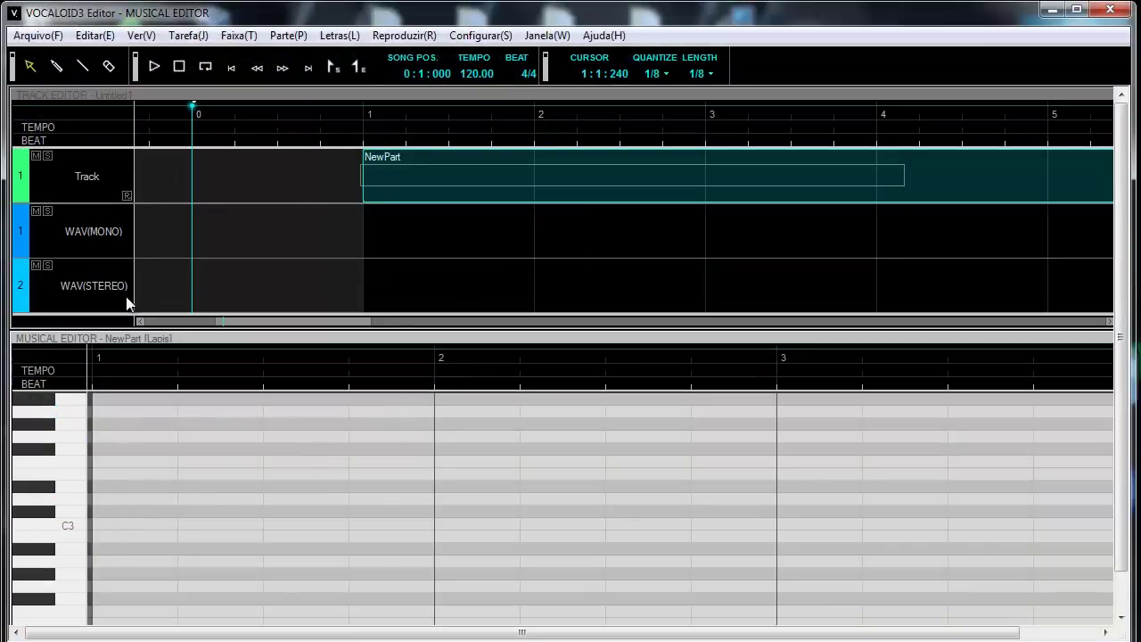
Step: Draw a one-beat B2 note with the Pencil tool at the start of measure 1 and give it the lyric "o"
click(57, 68)
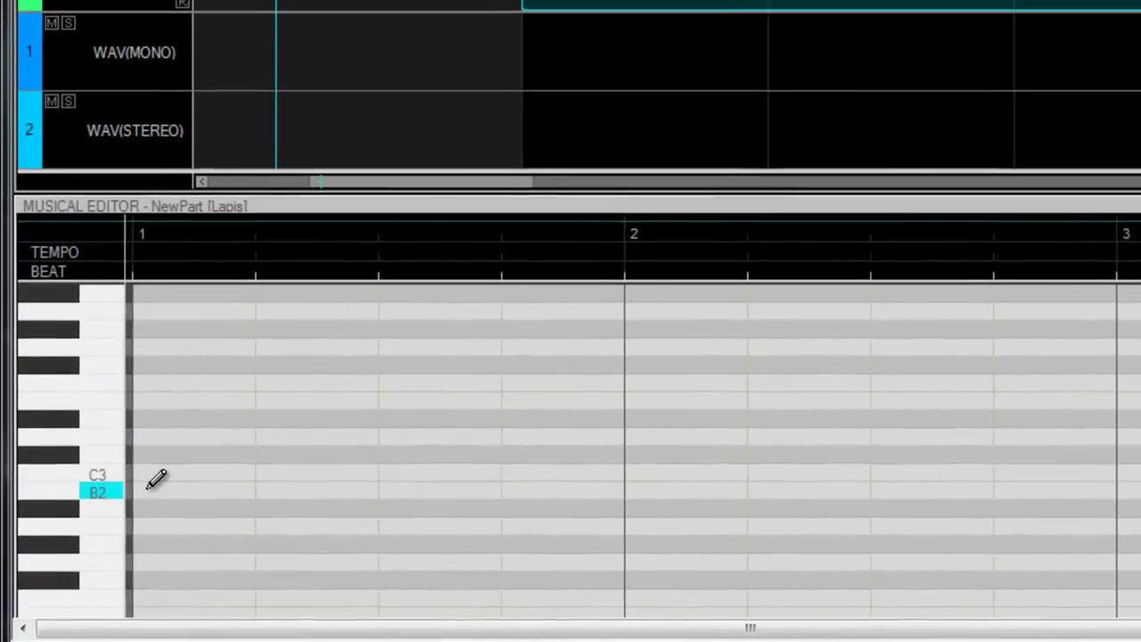
mouse_move(145, 488)
mouse_down()
mouse_move(267, 489)
mouse_move(256, 491)
mouse_up()
click(218, 490)
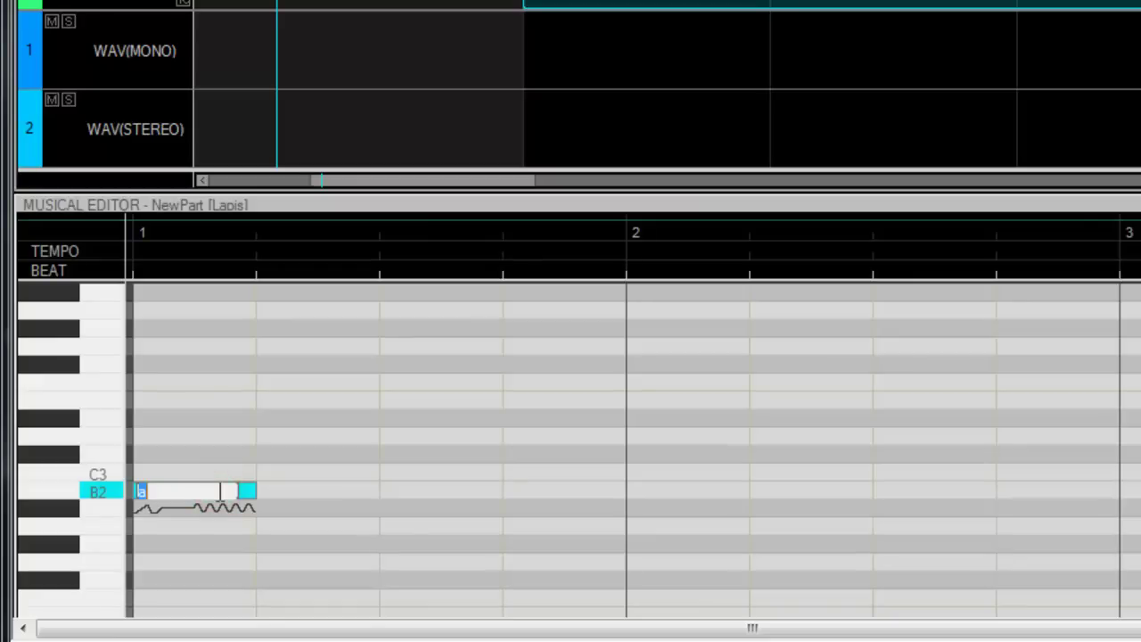
key(Return)
Step: Add a one-beat C3 note directly after the "o" note and set its lyric to "ra"
click(271, 471)
drag(269, 472, 400, 466)
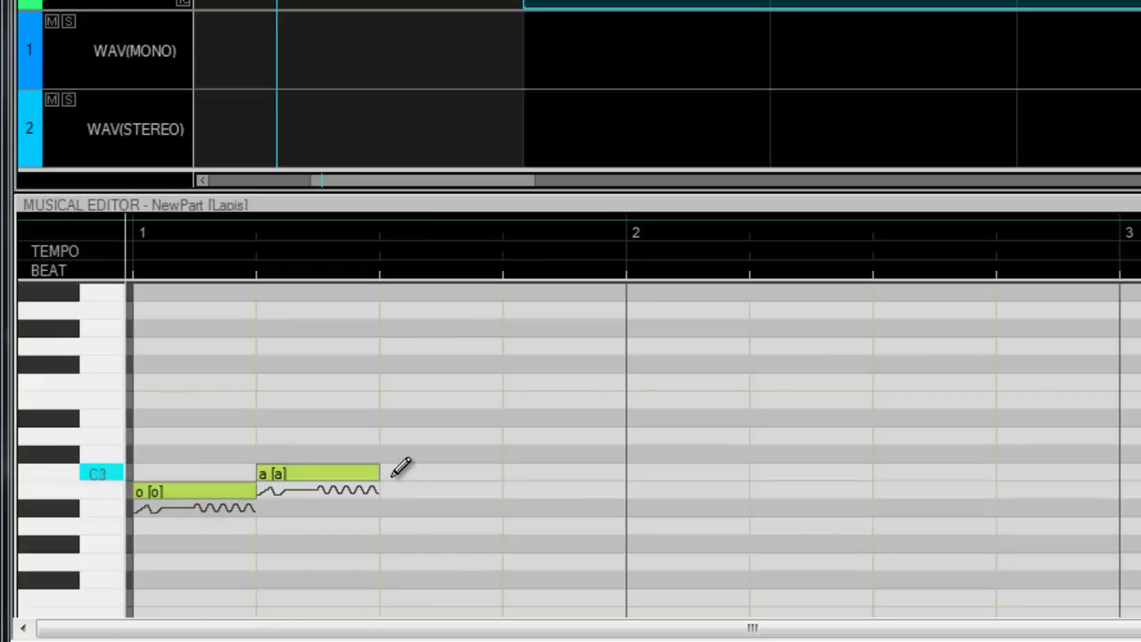
double_click(338, 477)
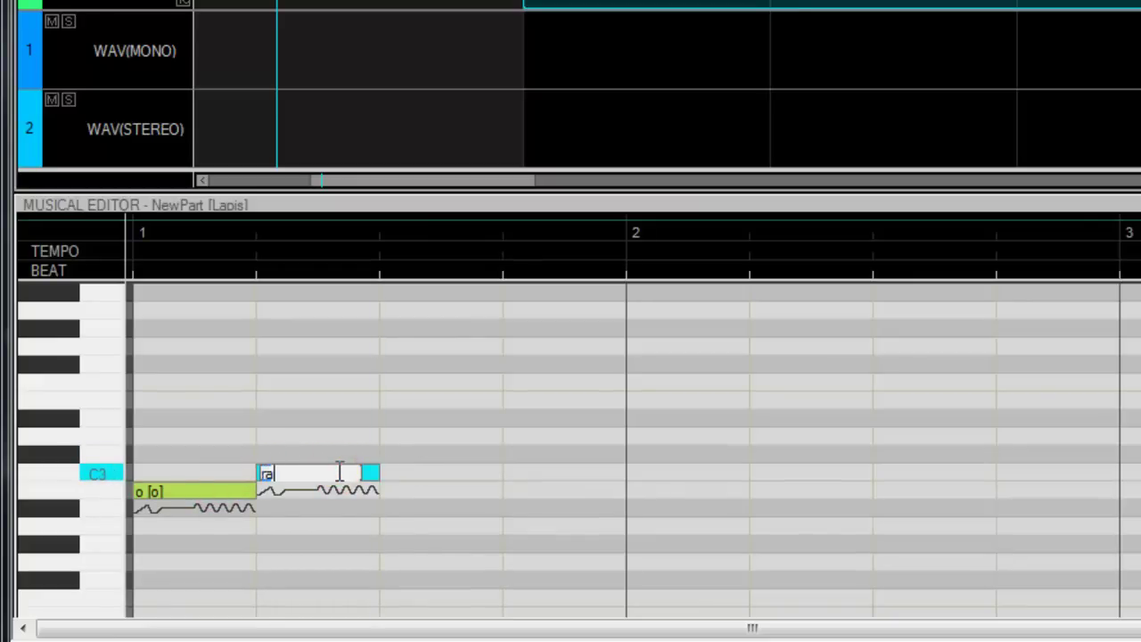
text(ra)
key(Return)
Step: Add a one-beat Bb2 note half a beat after the "ra" note and set its lyric to "ko"
mouse_move(426, 507)
mouse_down()
mouse_move(516, 500)
mouse_move(445, 517)
mouse_move(491, 517)
mouse_up()
double_click(486, 509)
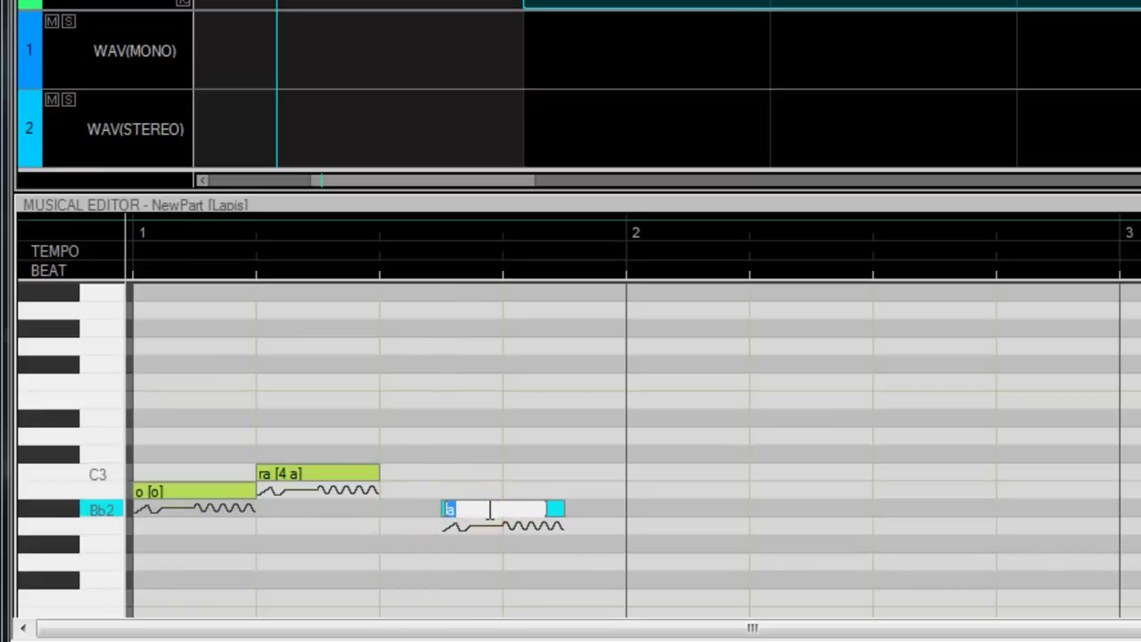
text(ko)
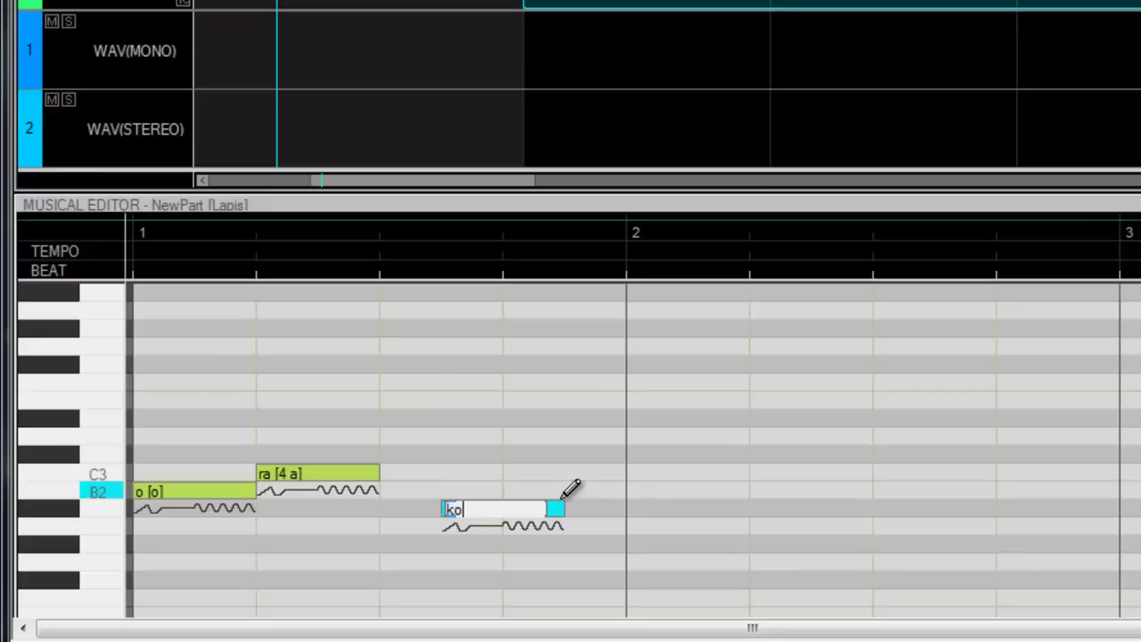
key(Return)
Step: Add a one-beat B2 note directly after the "ko" note and set its lyric to "mo"
click(574, 486)
drag(570, 486, 687, 486)
double_click(636, 490)
text(m)
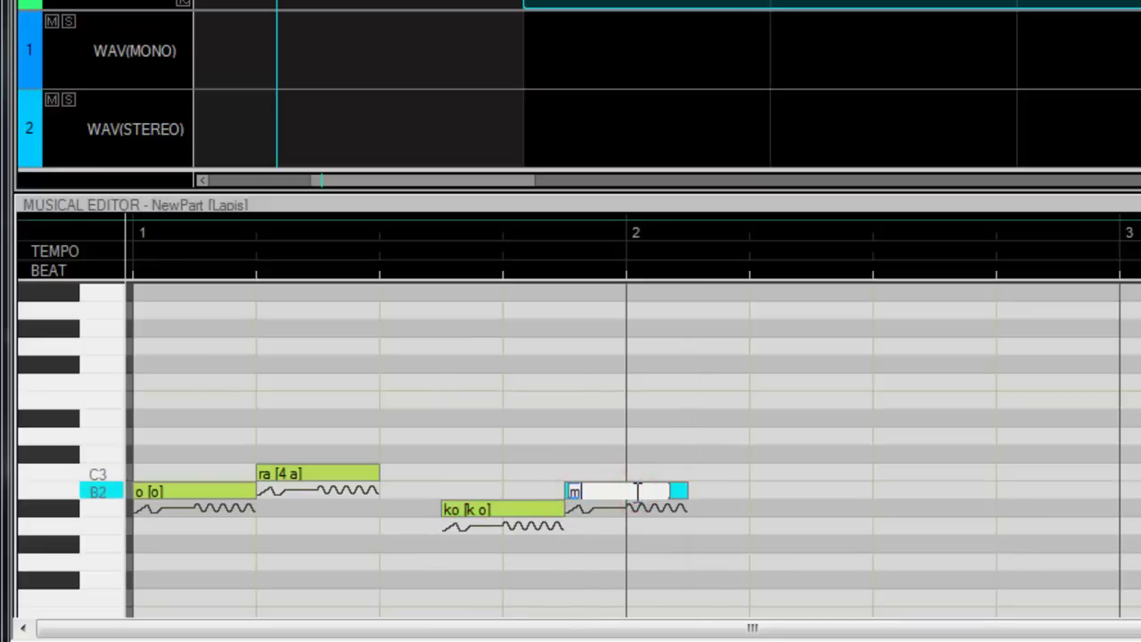
text(o)
key(Return)
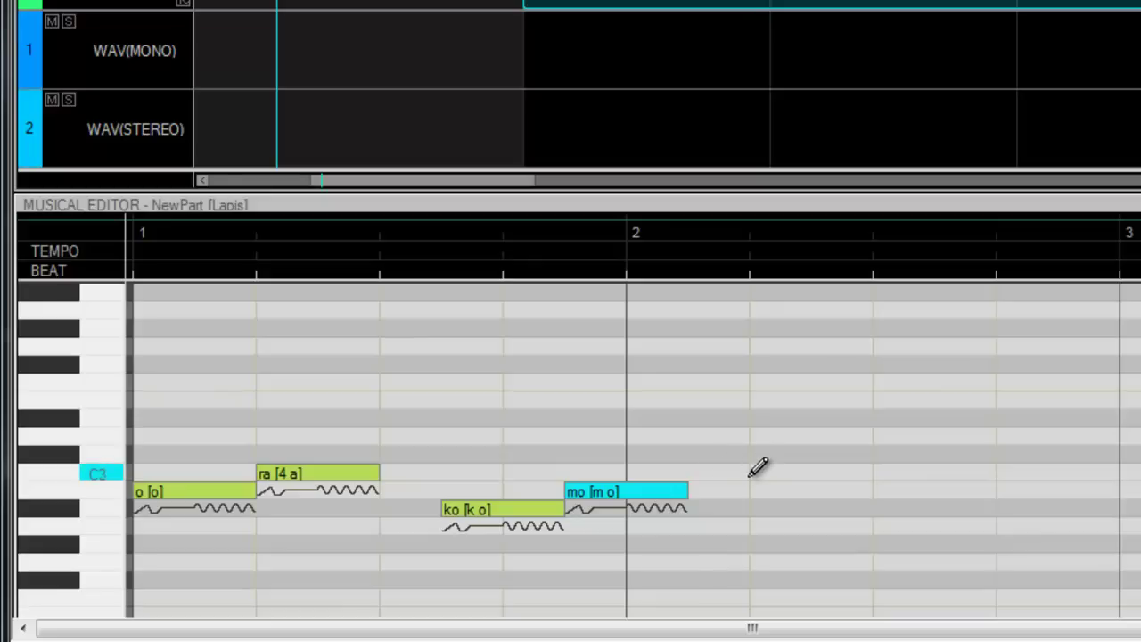
Step: Add a one-beat A2 note on the second beat of measure 2 and set its lyric to "ba"
click(740, 522)
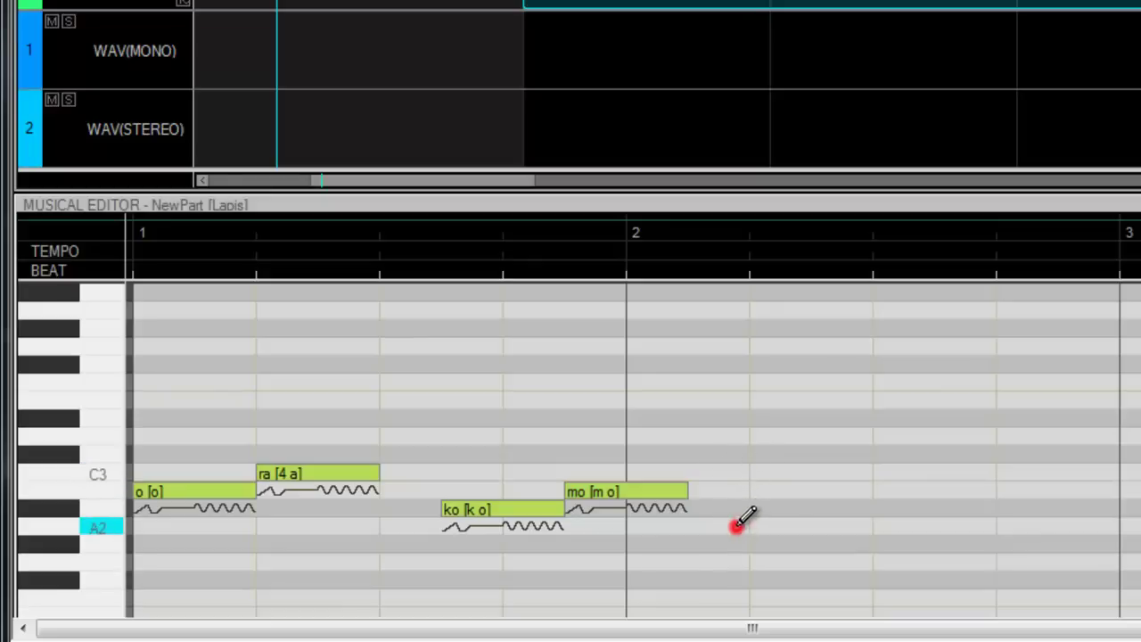
click(838, 527)
double_click(827, 526)
text(ba)
key(Return)
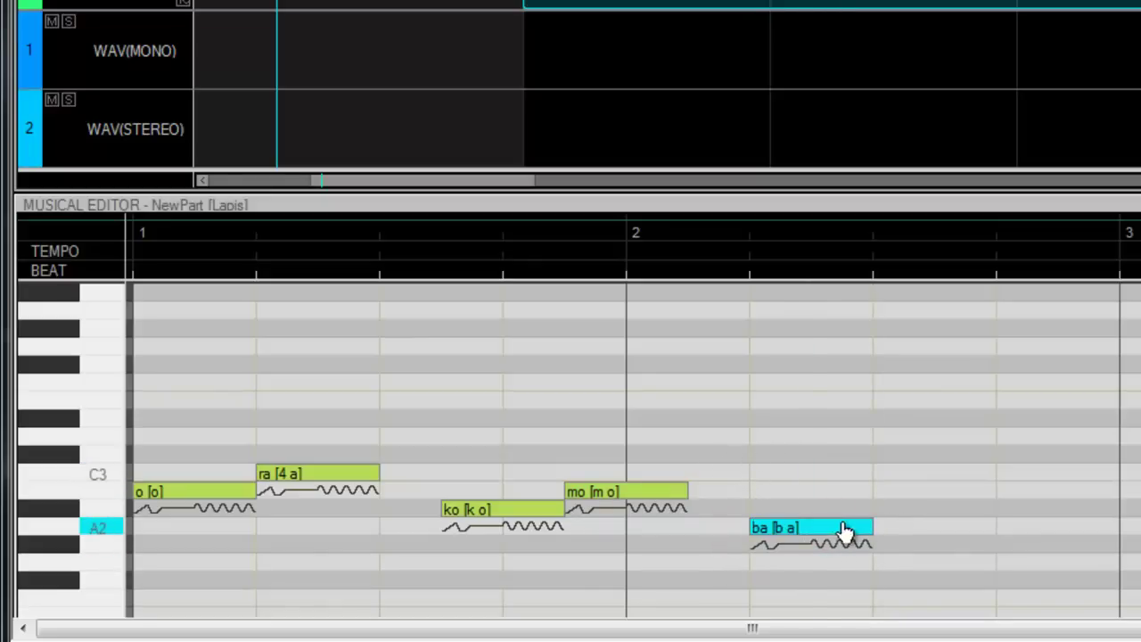
Step: Add a one-beat Bb2 note directly after the "ba" note and set its lyric to "i"
drag(878, 508, 1044, 509)
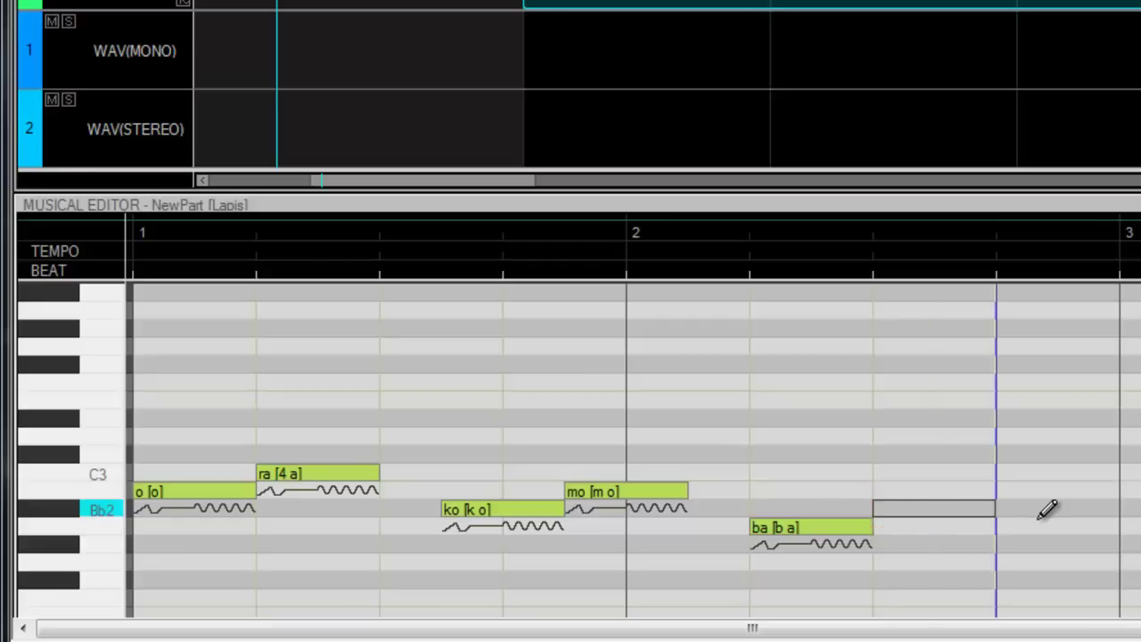
double_click(955, 508)
text(i)
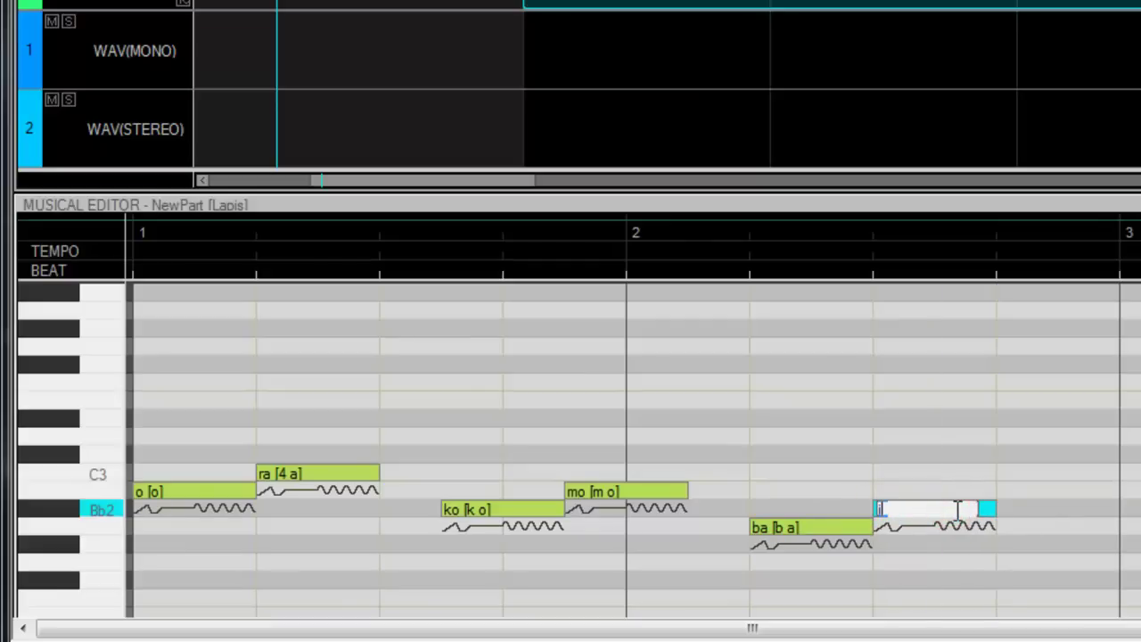
key(Return)
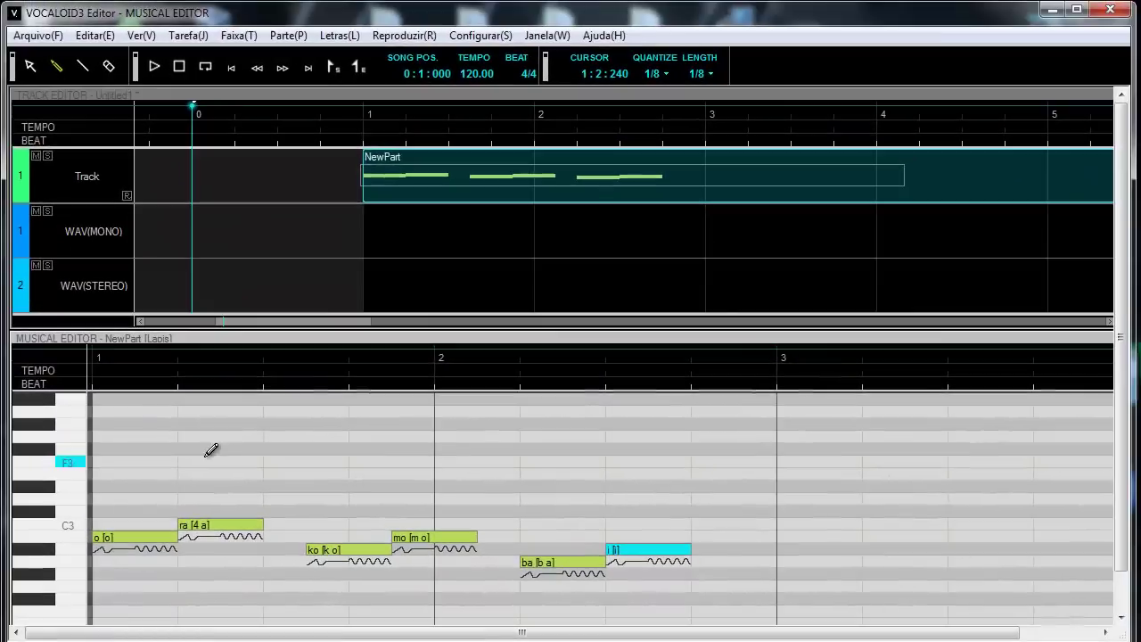
Step: Save the sequence on the desktop as Teste.vsqx in the VOCALOID3 sequence format
click(37, 36)
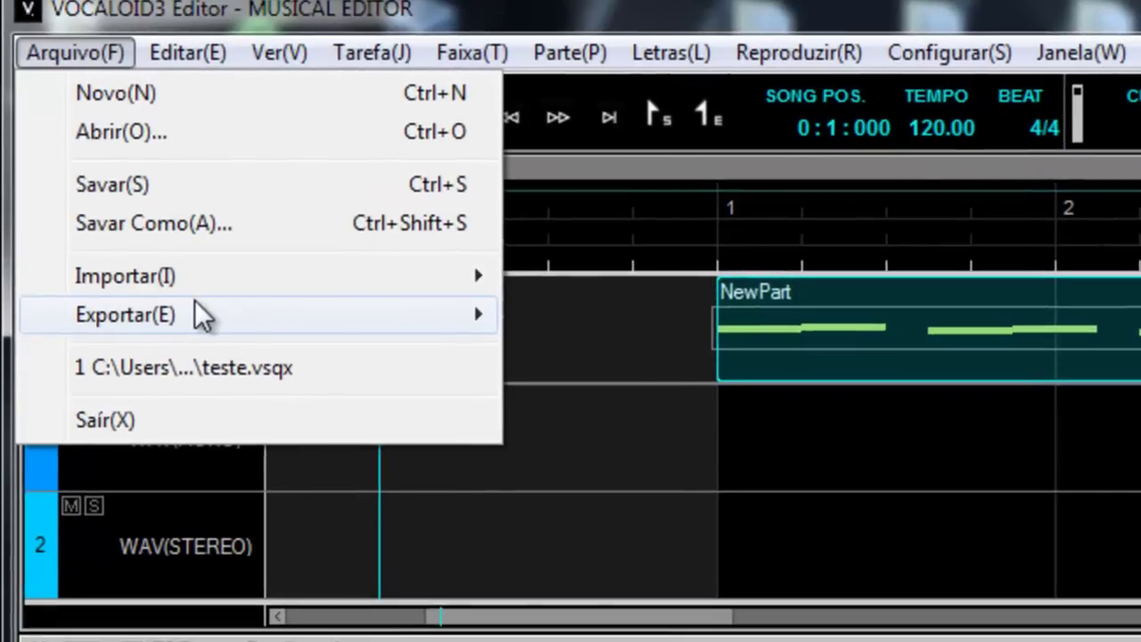
mouse_move(203, 317)
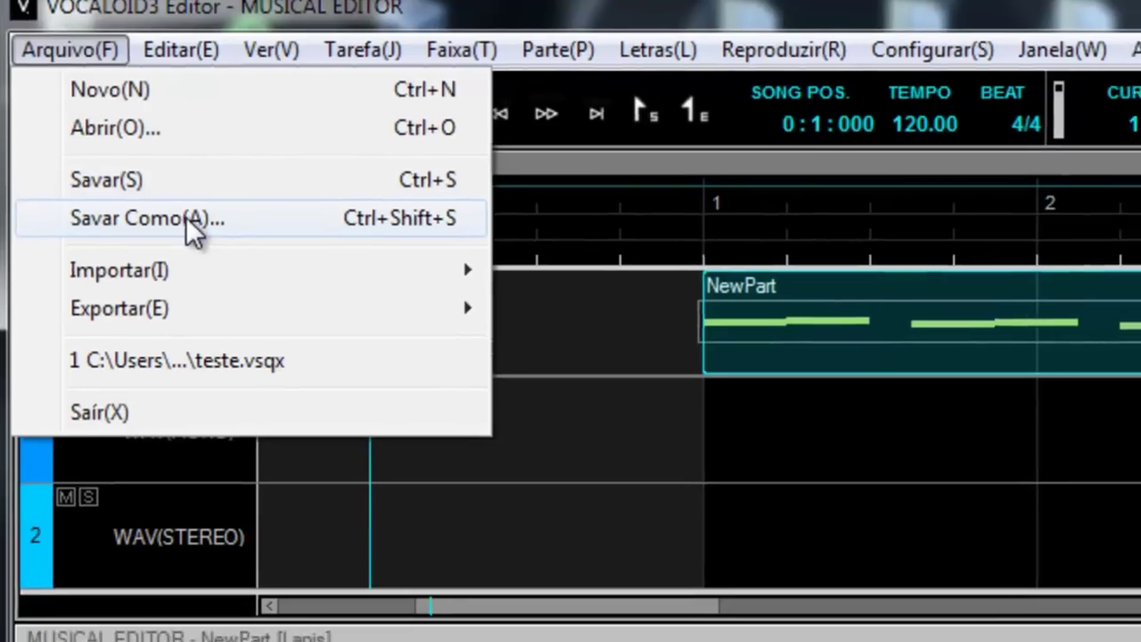
click(192, 222)
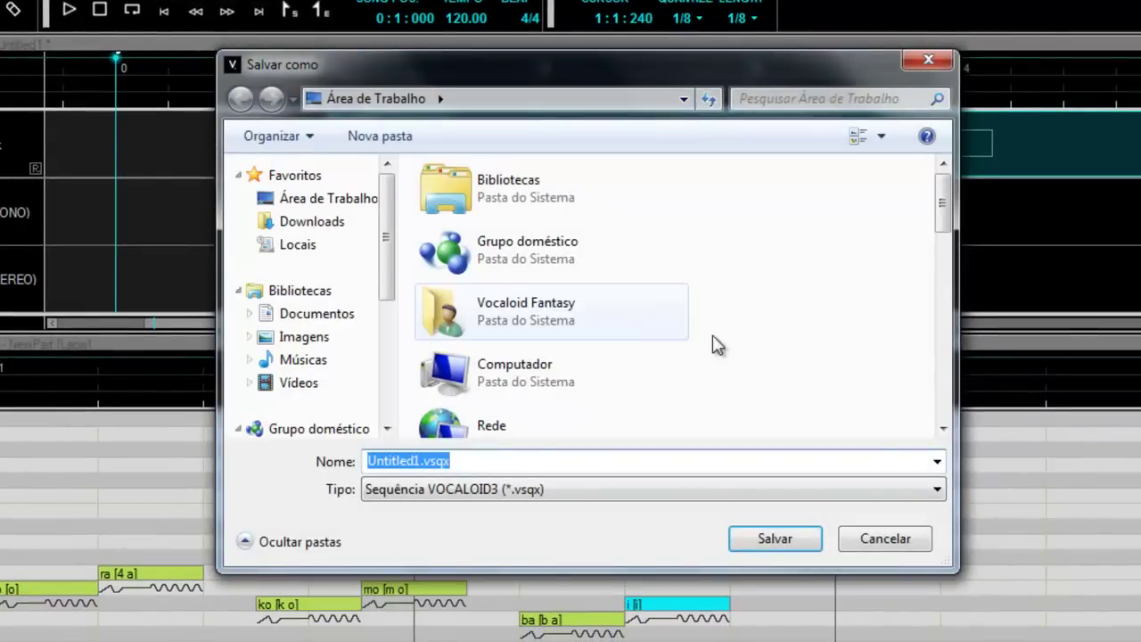
drag(942, 199, 942, 420)
click(423, 463)
drag(420, 462, 303, 460)
text(este.vsqx)
key(Home)
text(T)
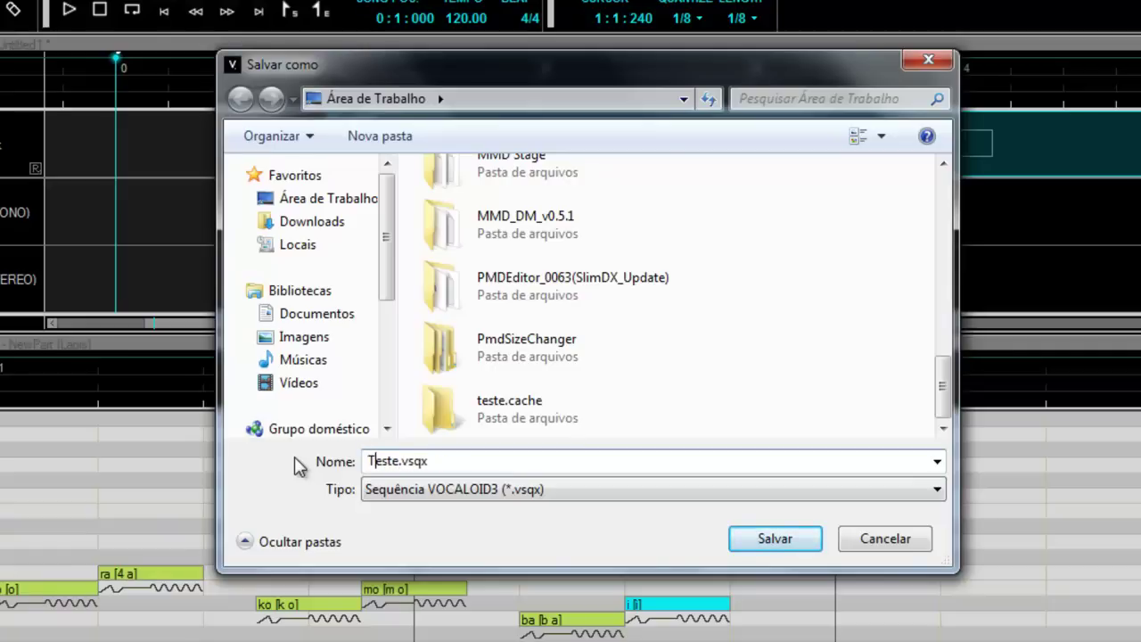
key(Return)
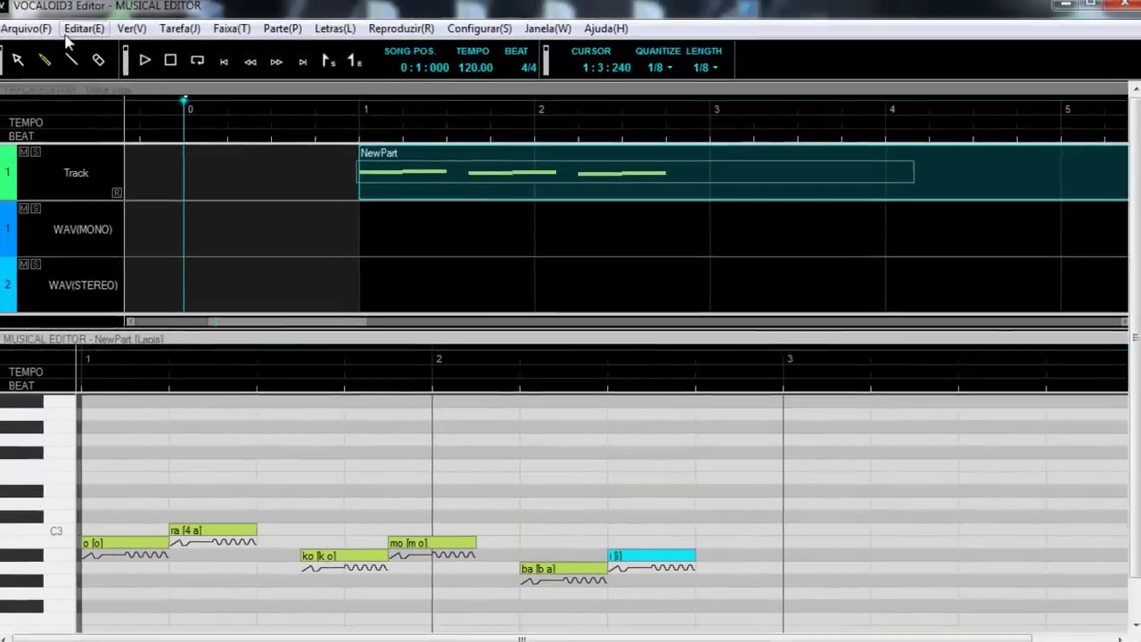
Step: Select all note events and export the master track in stereo at 44100 Hz as a wave file named Teste on the desktop
click(79, 39)
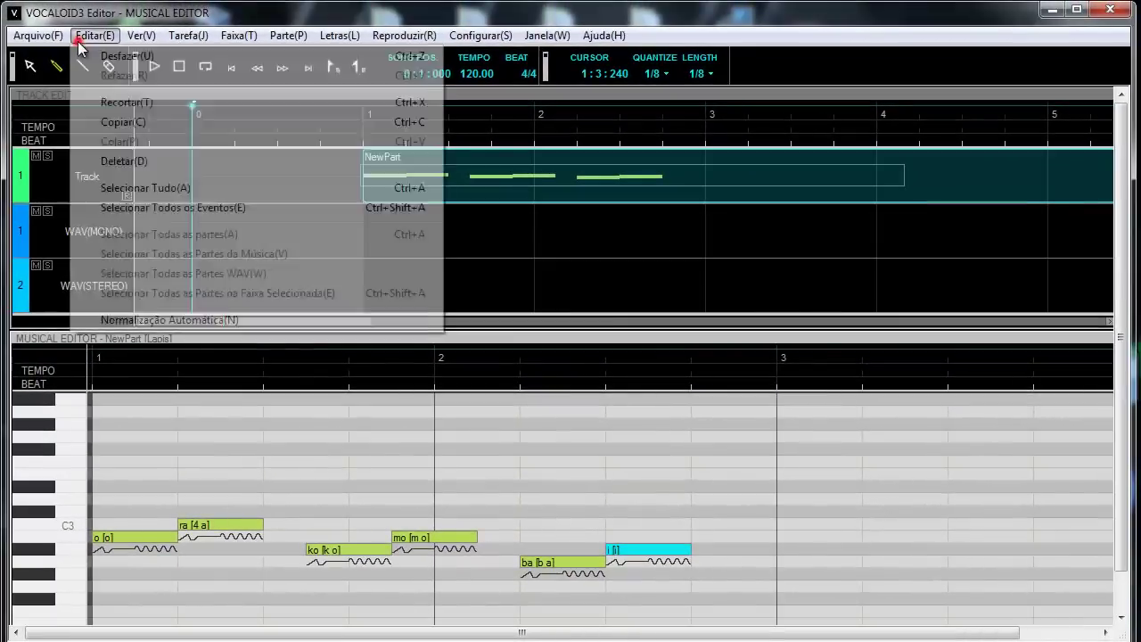
click(154, 207)
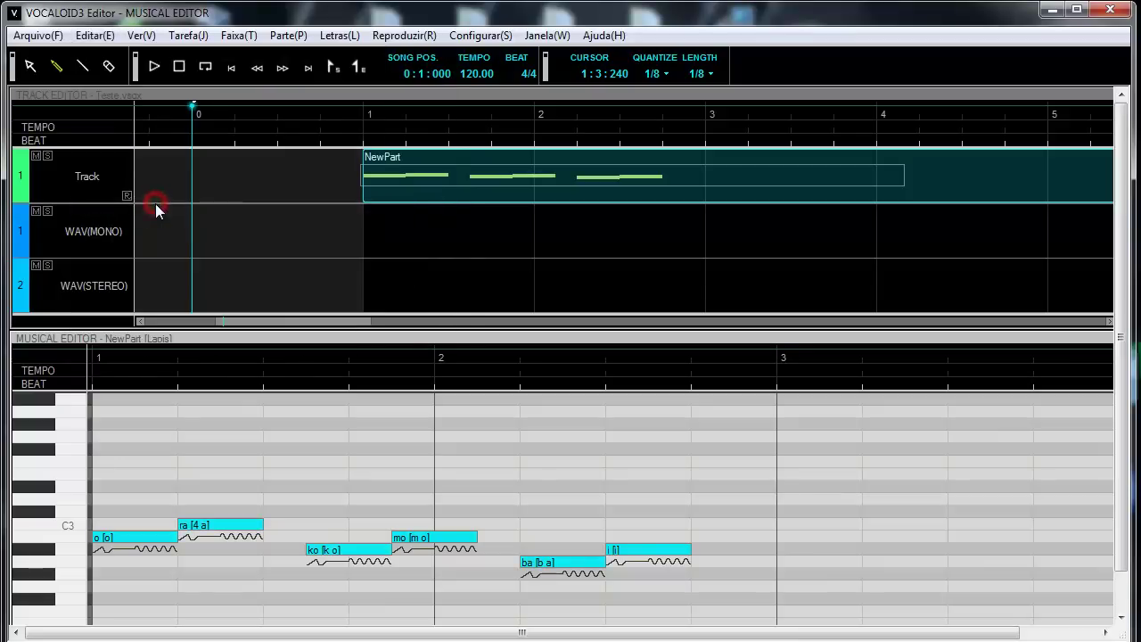
click(45, 35)
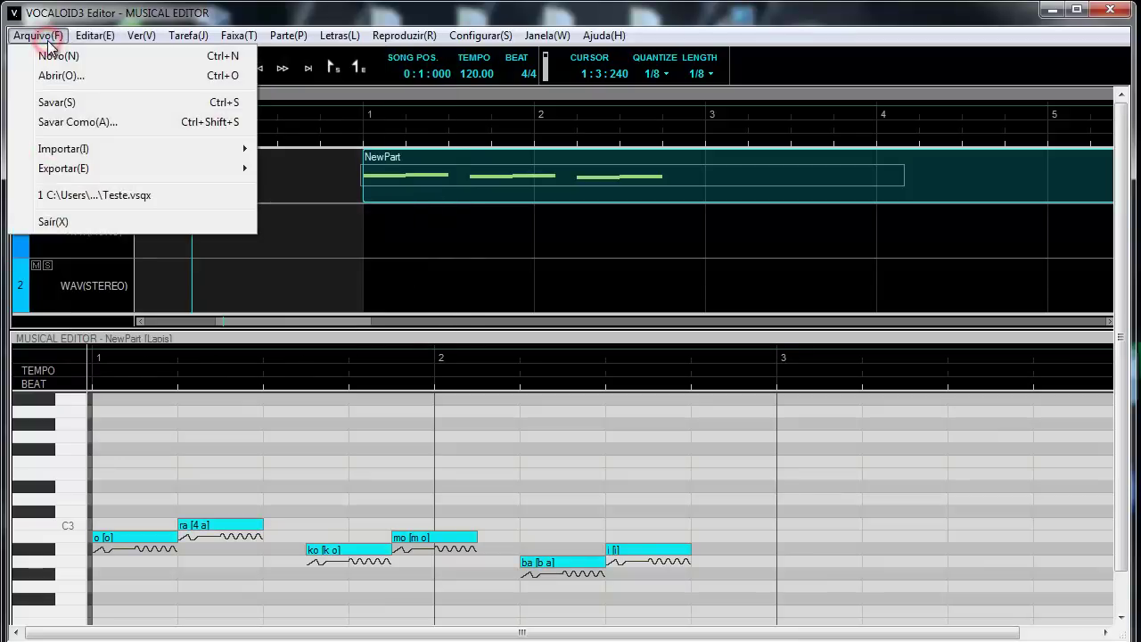
mouse_move(113, 169)
click(349, 172)
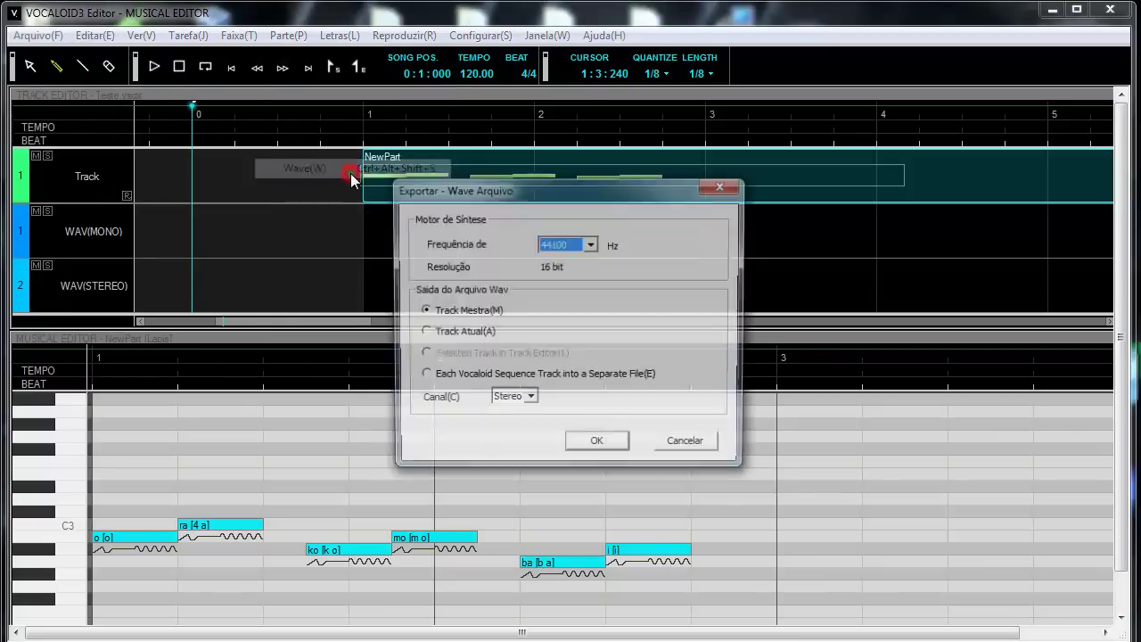
click(603, 449)
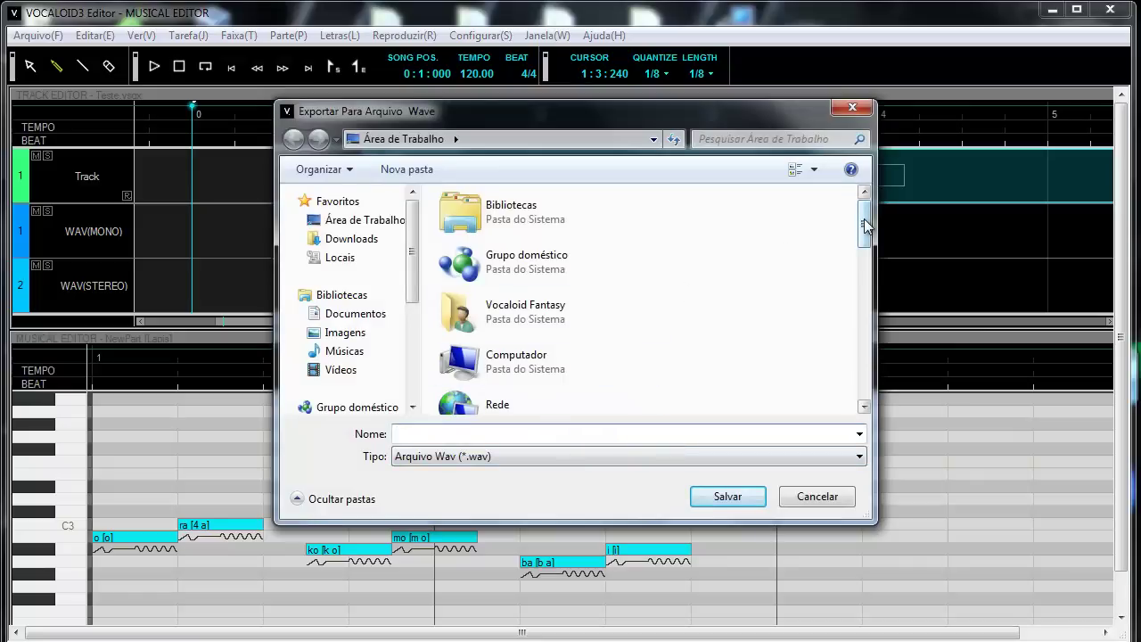
drag(866, 226, 864, 372)
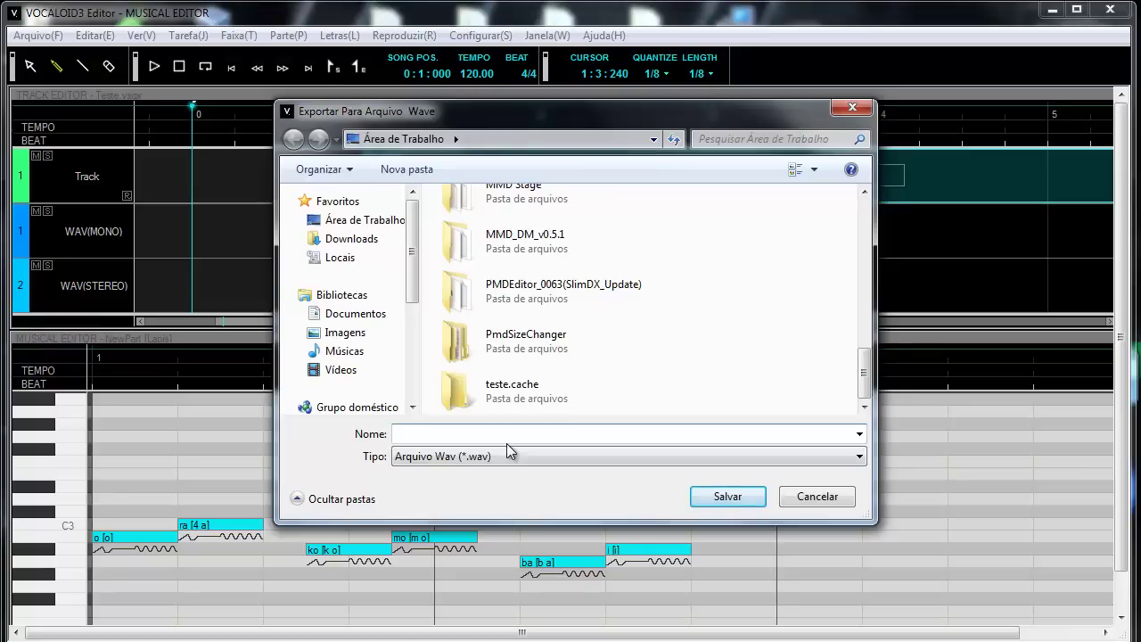
text(Teste)
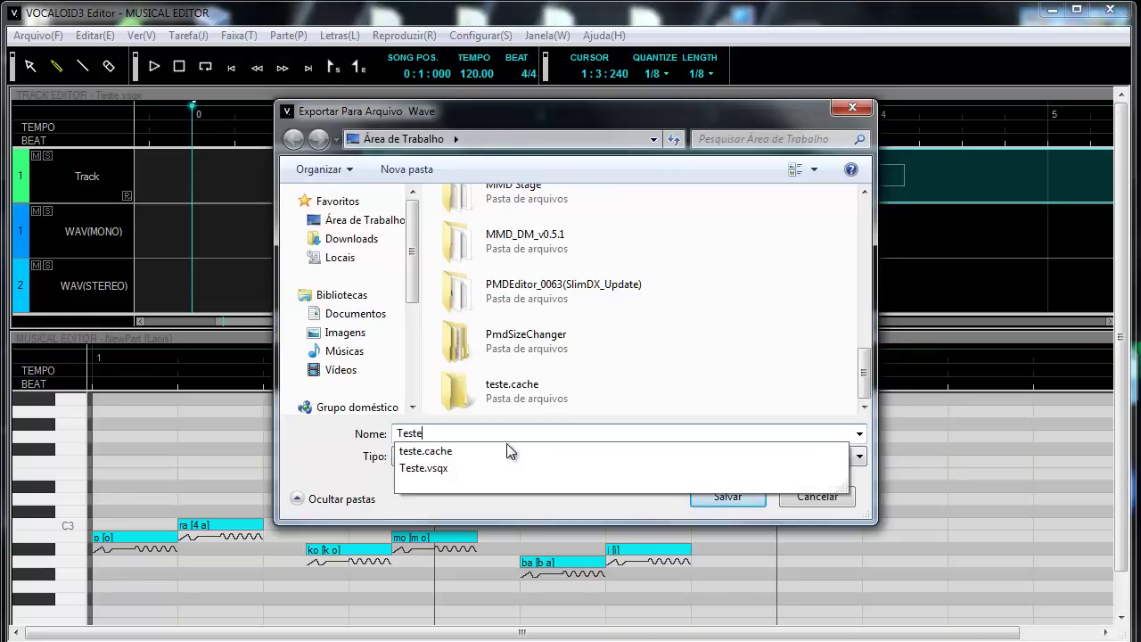
key(Return)
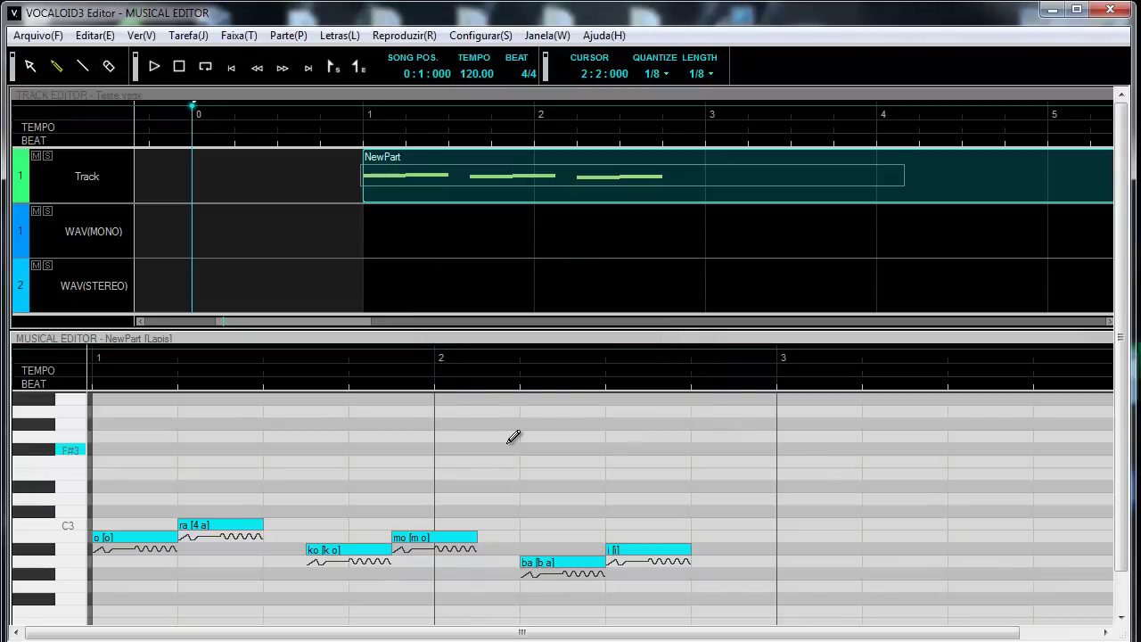
Step: Check the desktop for the exported wave file and play back the sequence in the VOCALOID3 Editor
click(1053, 11)
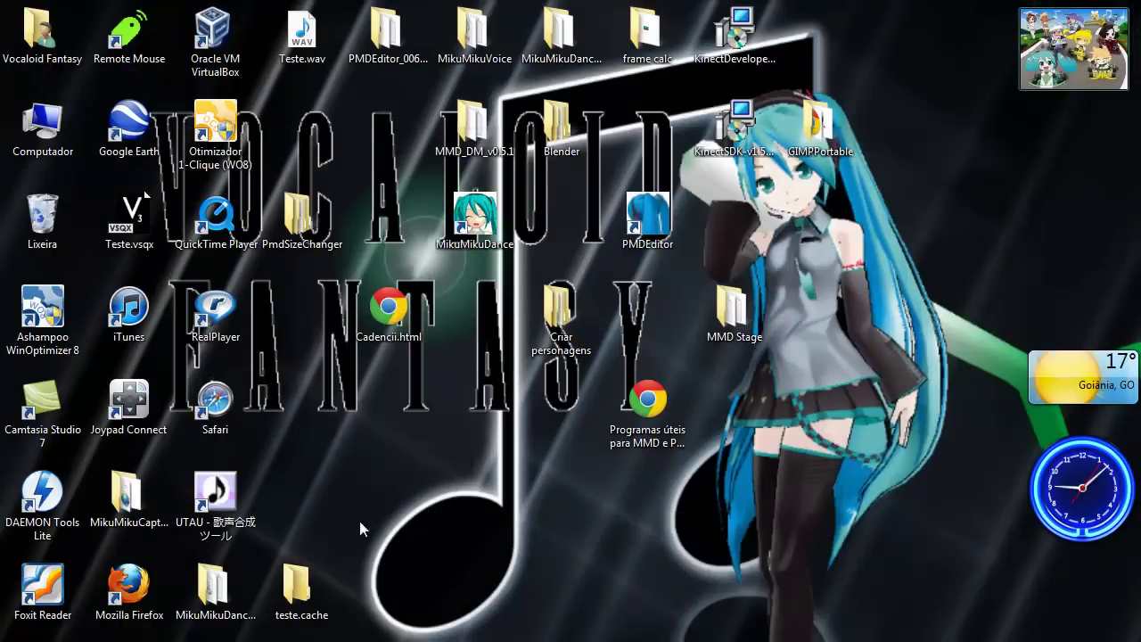
key(alt+Tab)
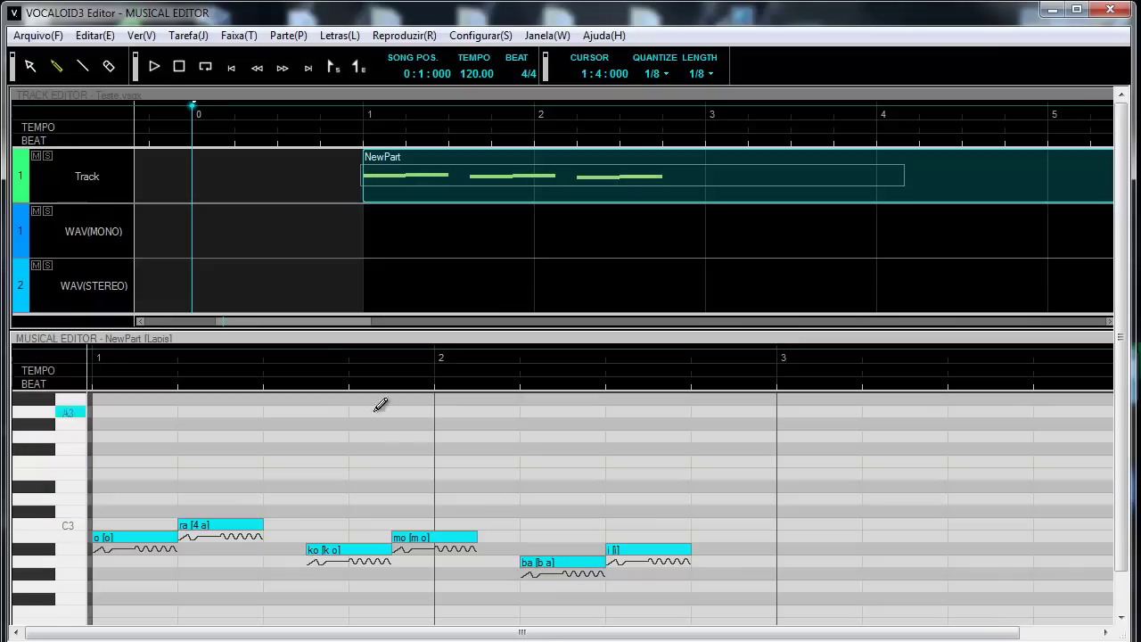
click(156, 68)
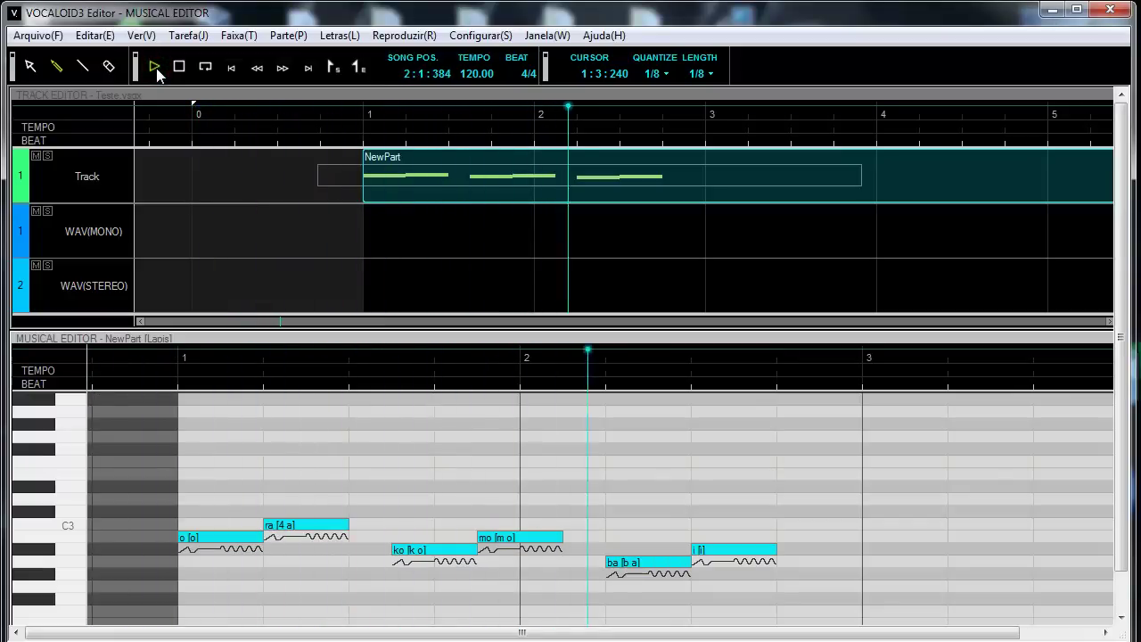
click(178, 67)
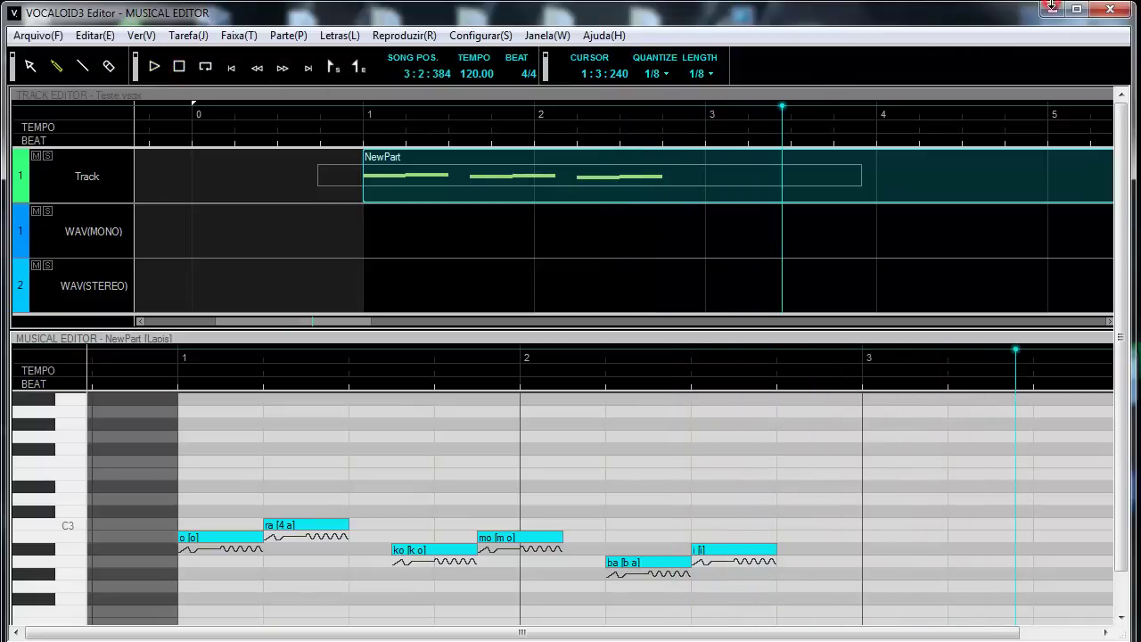
Step: Switch to Chrome by opening Cadencii.html from the desktop, and close the duplicate Cadencii tab
click(1051, 8)
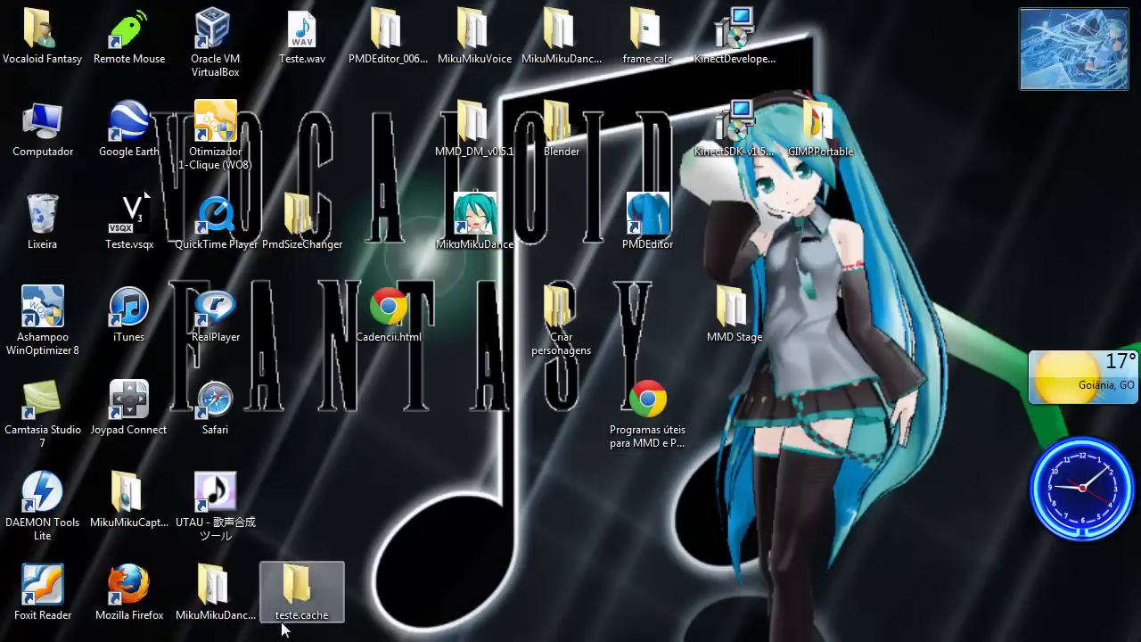
double_click(389, 312)
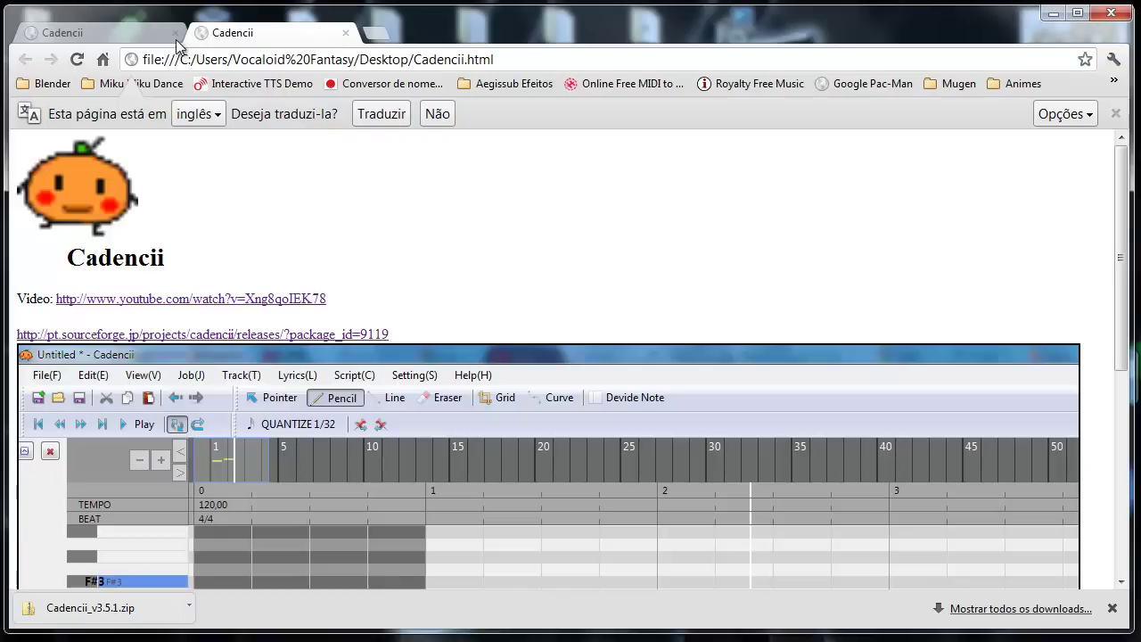
click(174, 32)
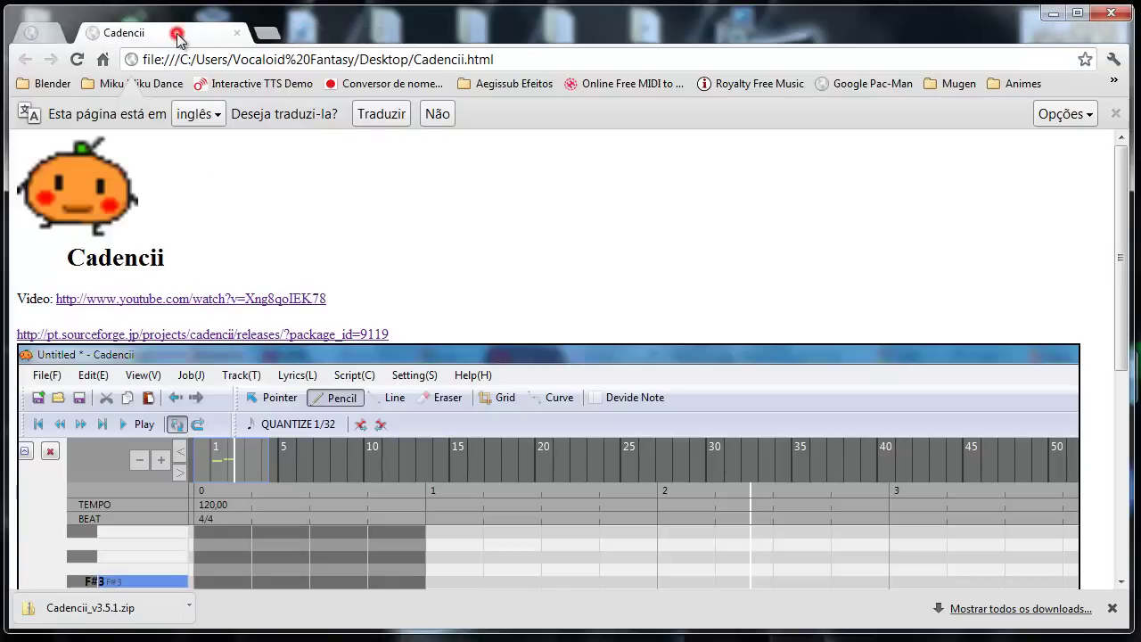
Step: Open the SourceForge Cadencii releases link in a new browser tab and download Cadencii_v3.5.1.zip
right_click(238, 346)
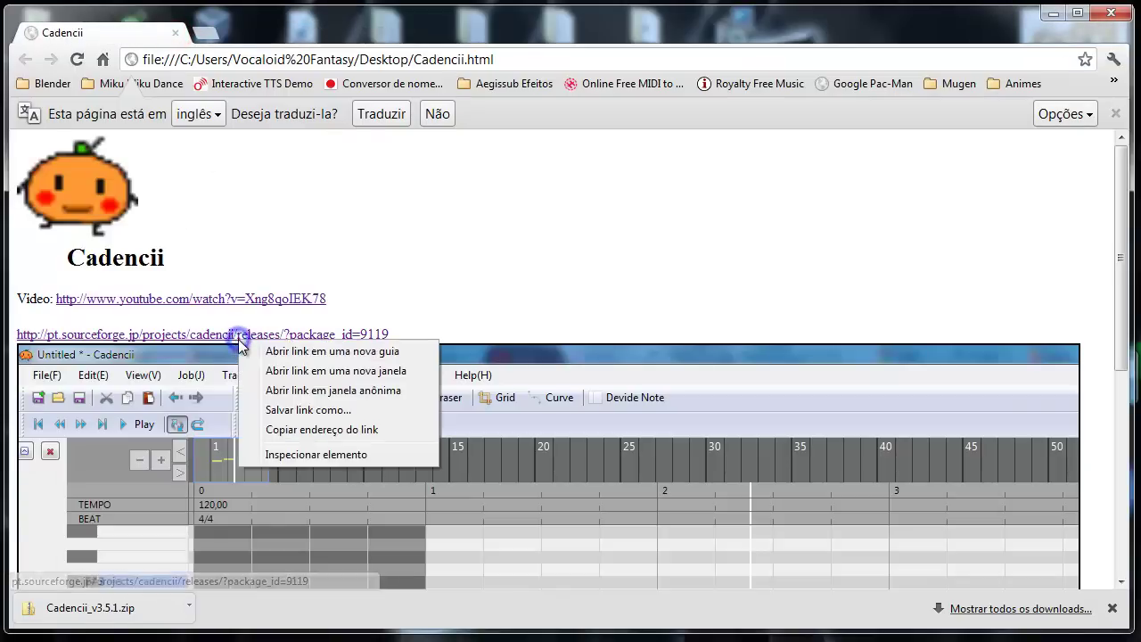
click(262, 353)
click(252, 36)
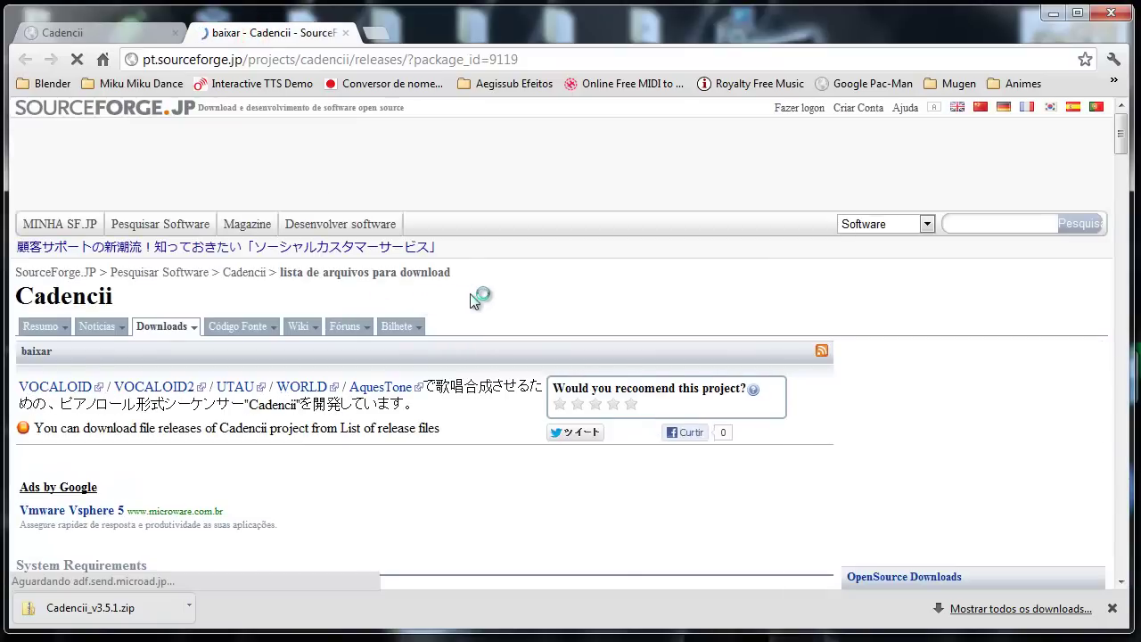
scroll(475, 298, down, 7)
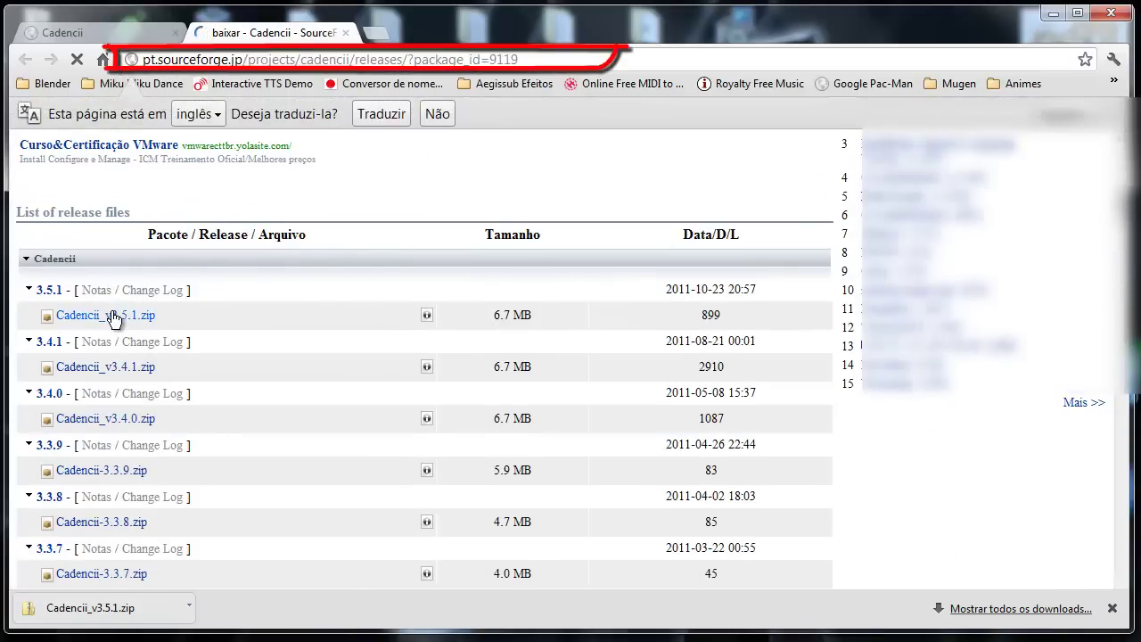
click(113, 317)
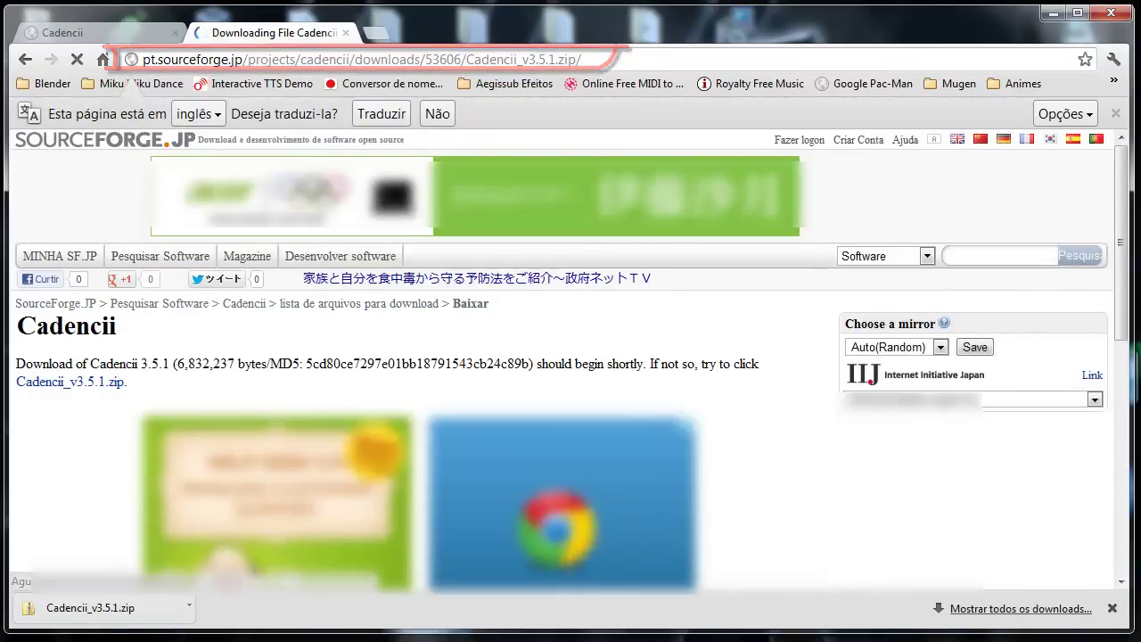
click(1111, 607)
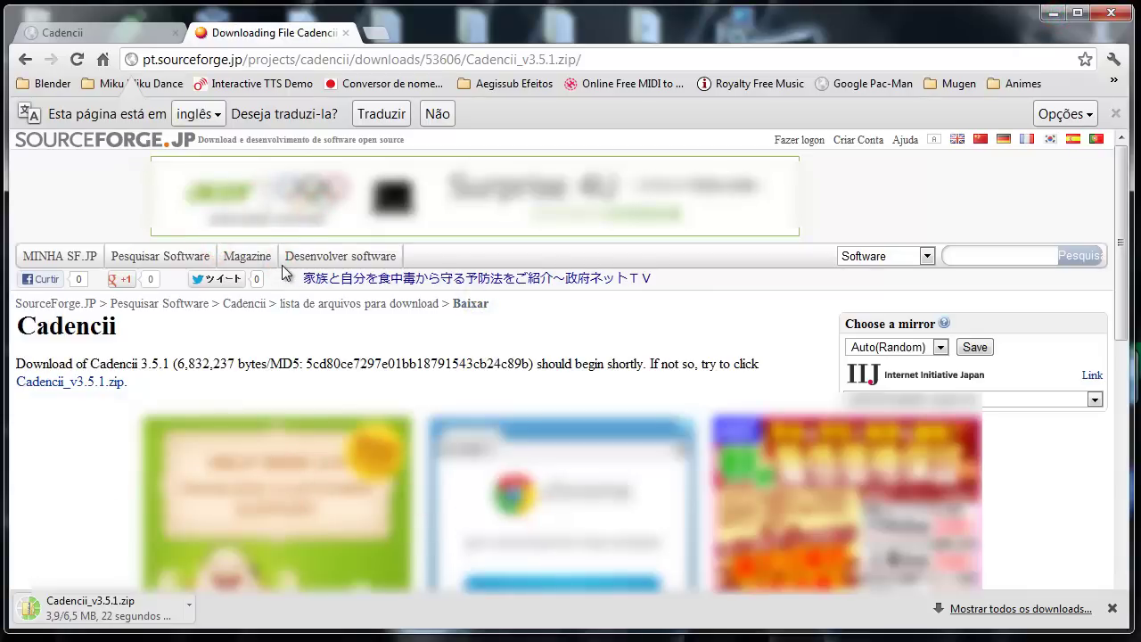
Step: Find Cadencii_v3.5.1.zip in the Downloads folder and extract all of its contents there
click(342, 276)
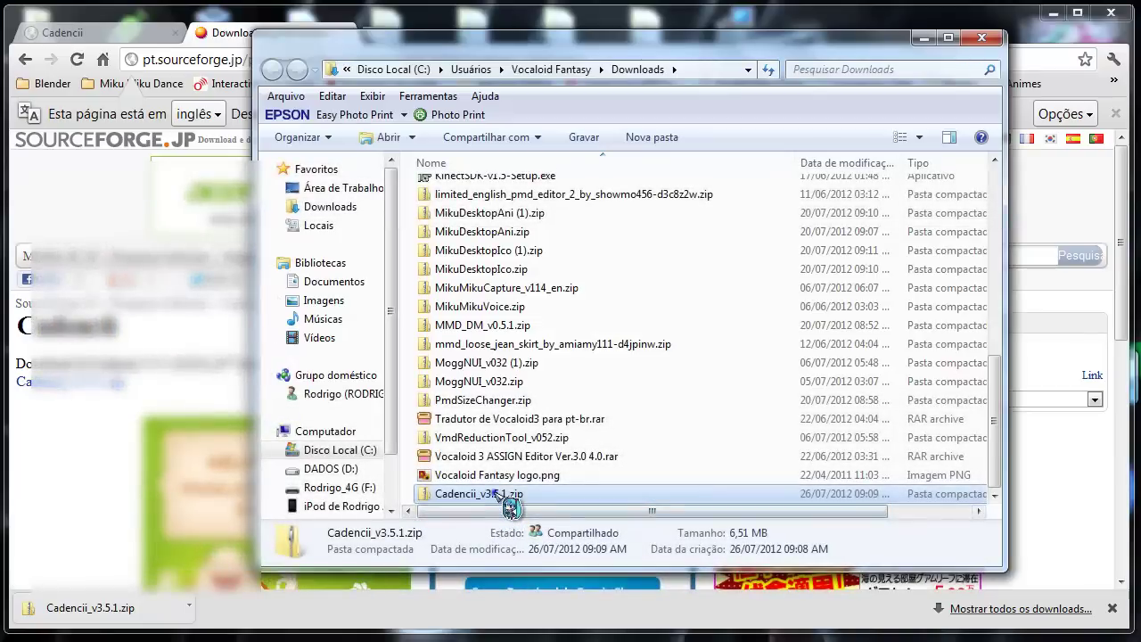
right_click(505, 501)
click(613, 213)
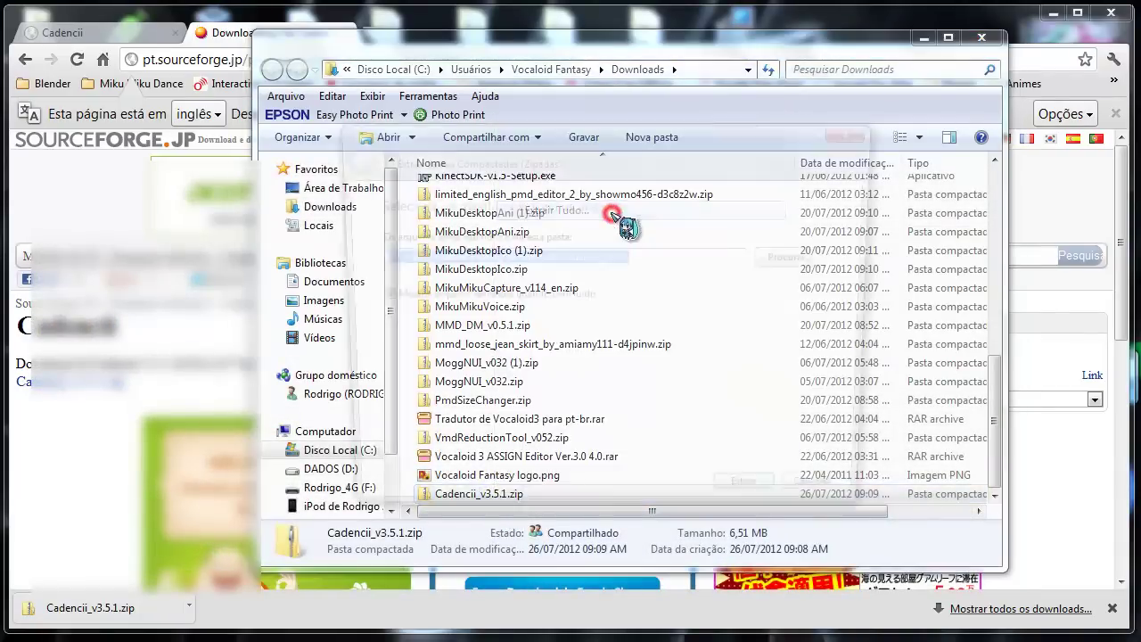
click(760, 504)
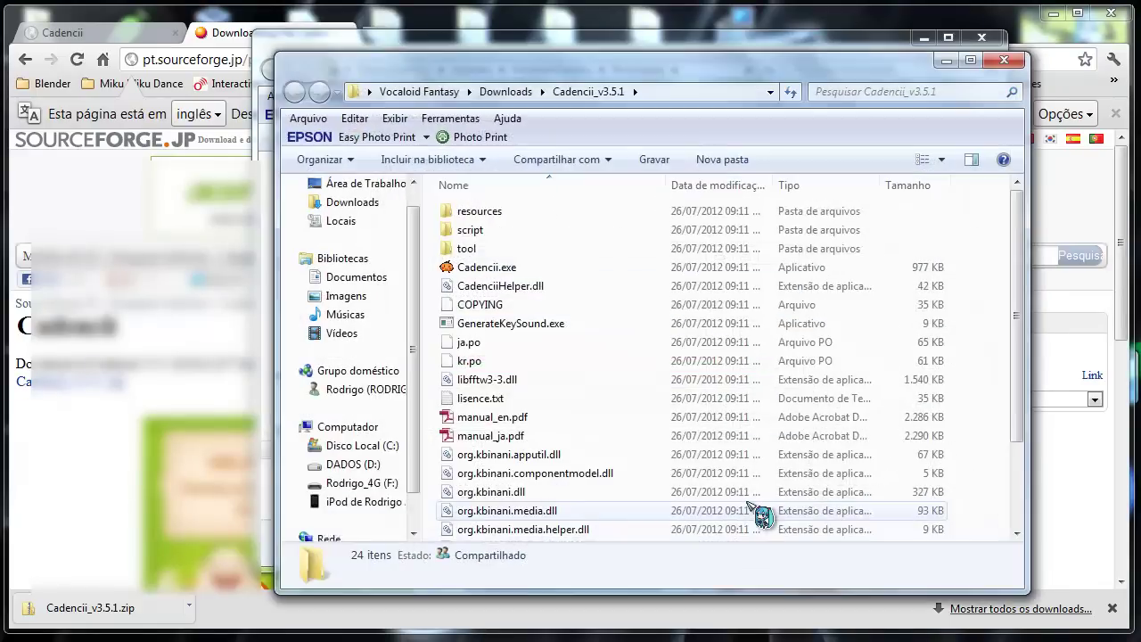
Step: Create a desktop shortcut to Cadencii.exe from the extracted folder, and minimize the open windows to reach the desktop
right_click(493, 268)
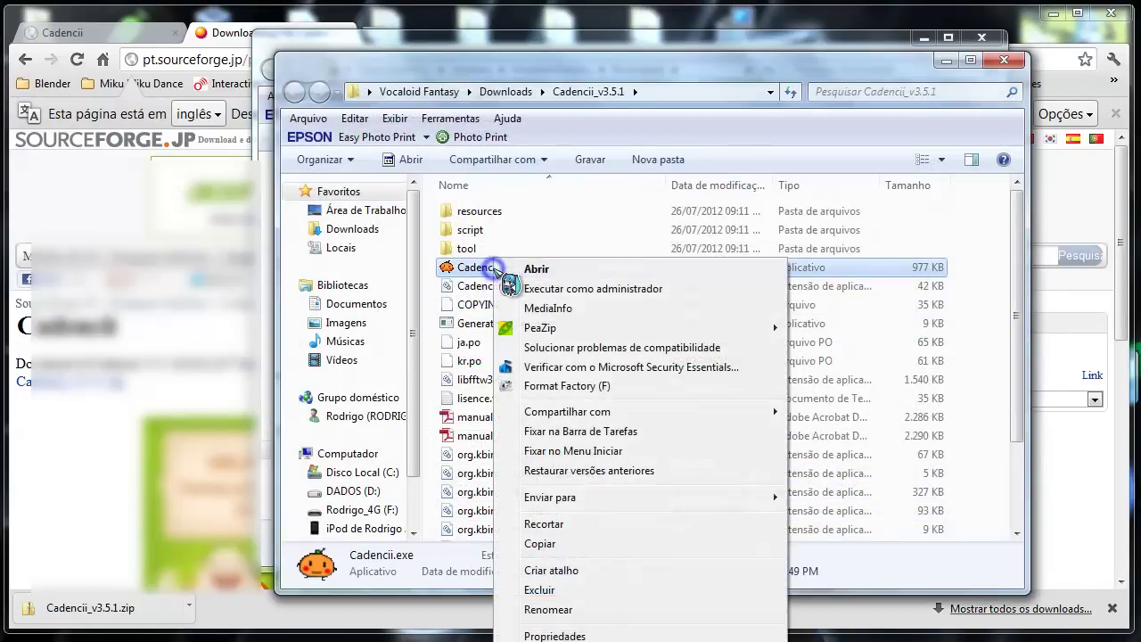
mouse_move(629, 502)
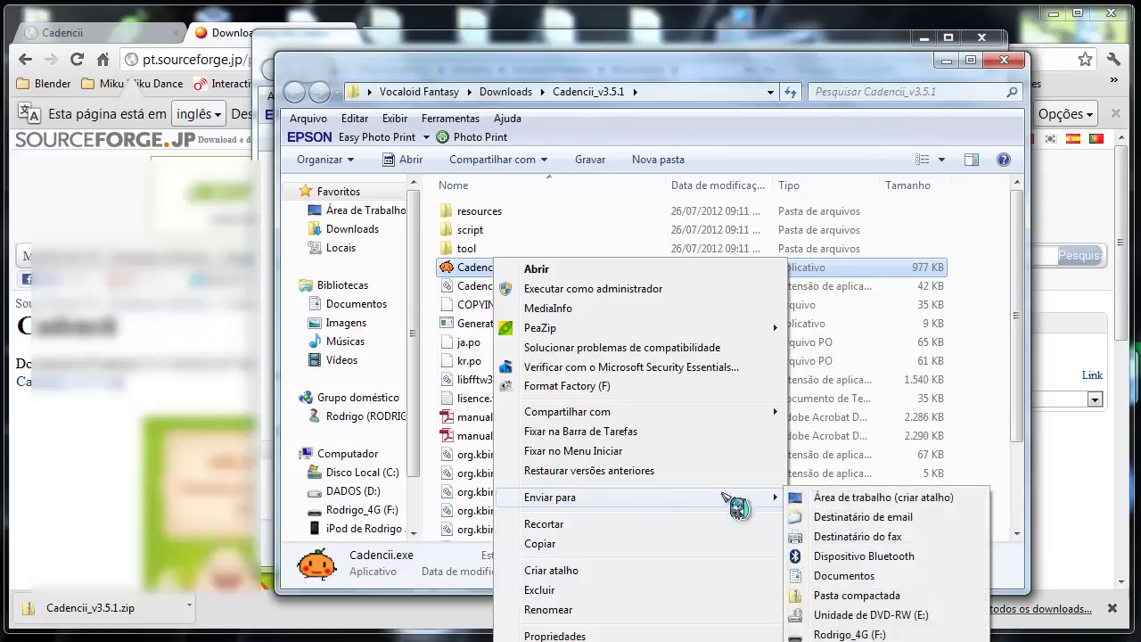
click(840, 499)
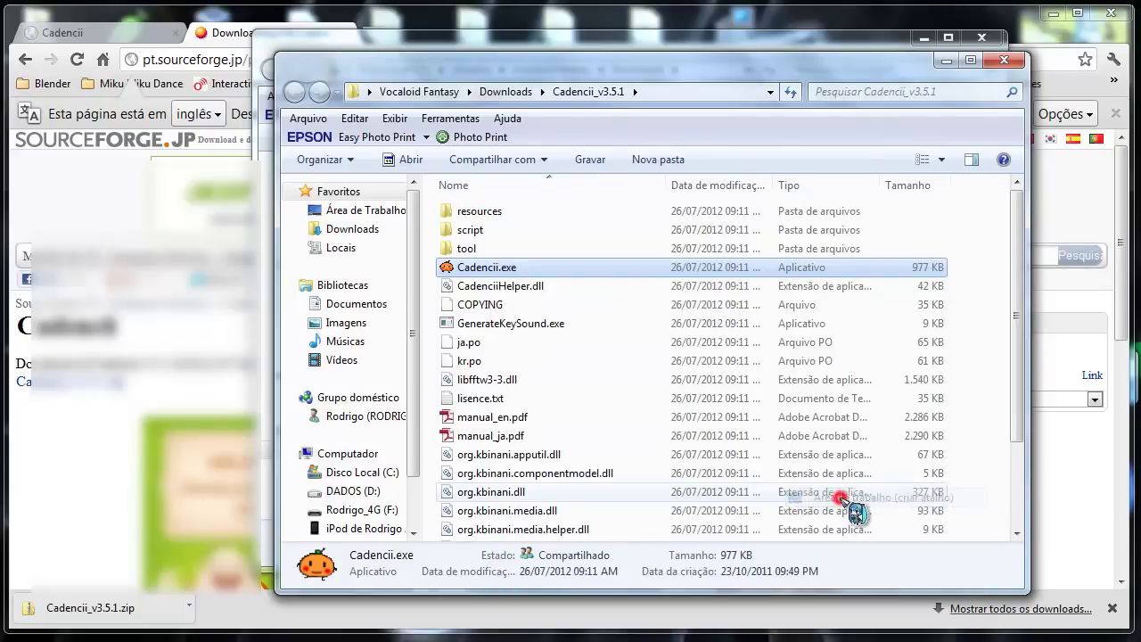
click(944, 60)
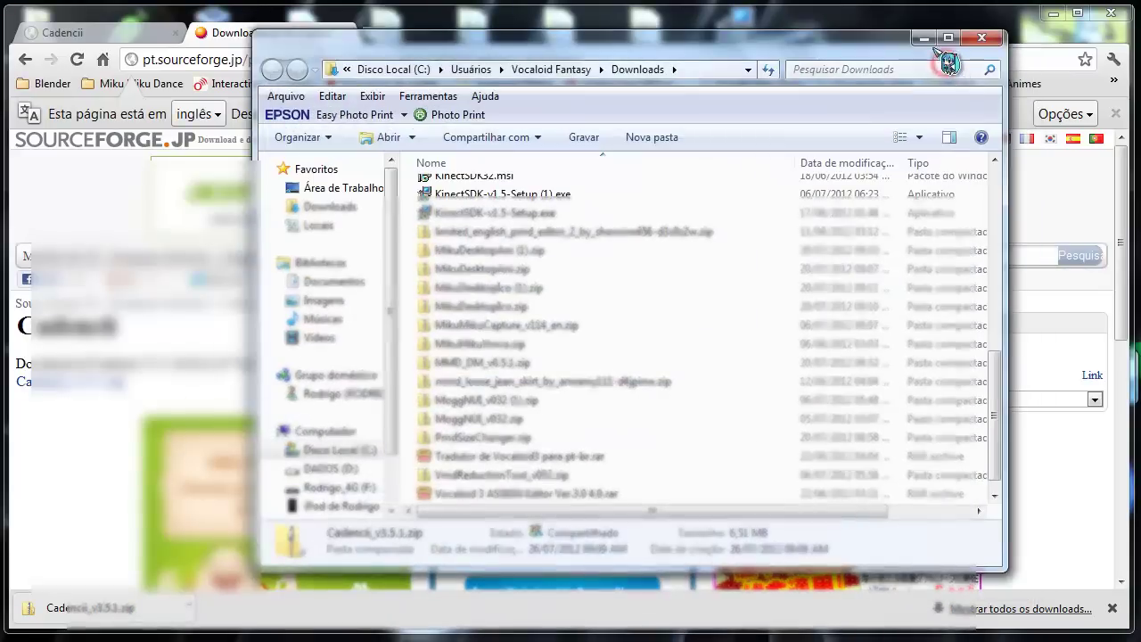
click(924, 38)
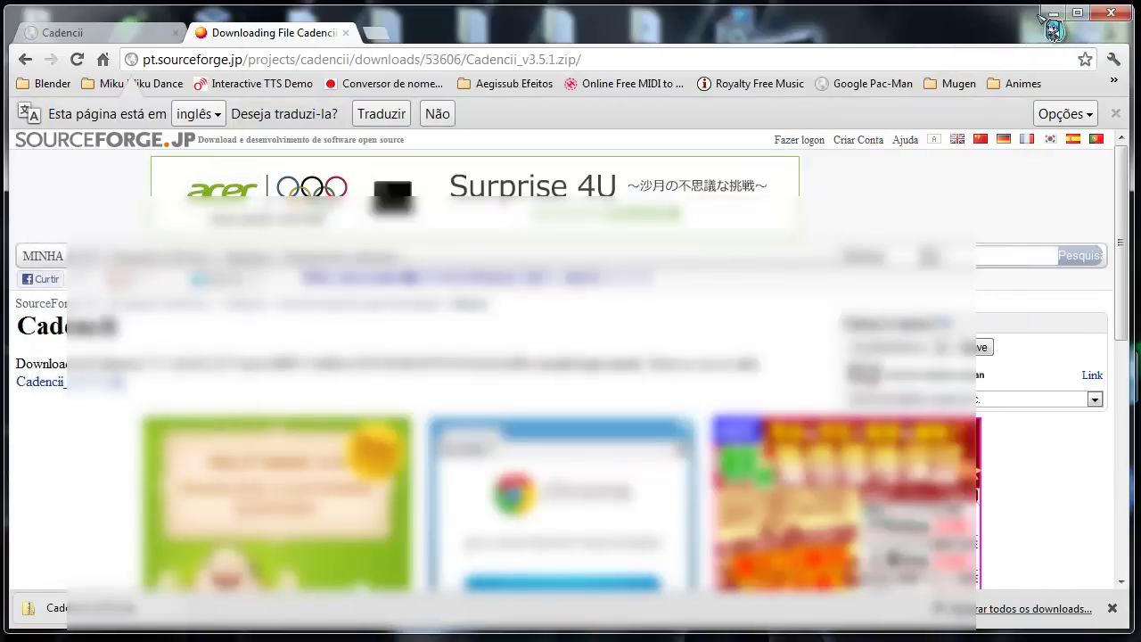
click(1052, 13)
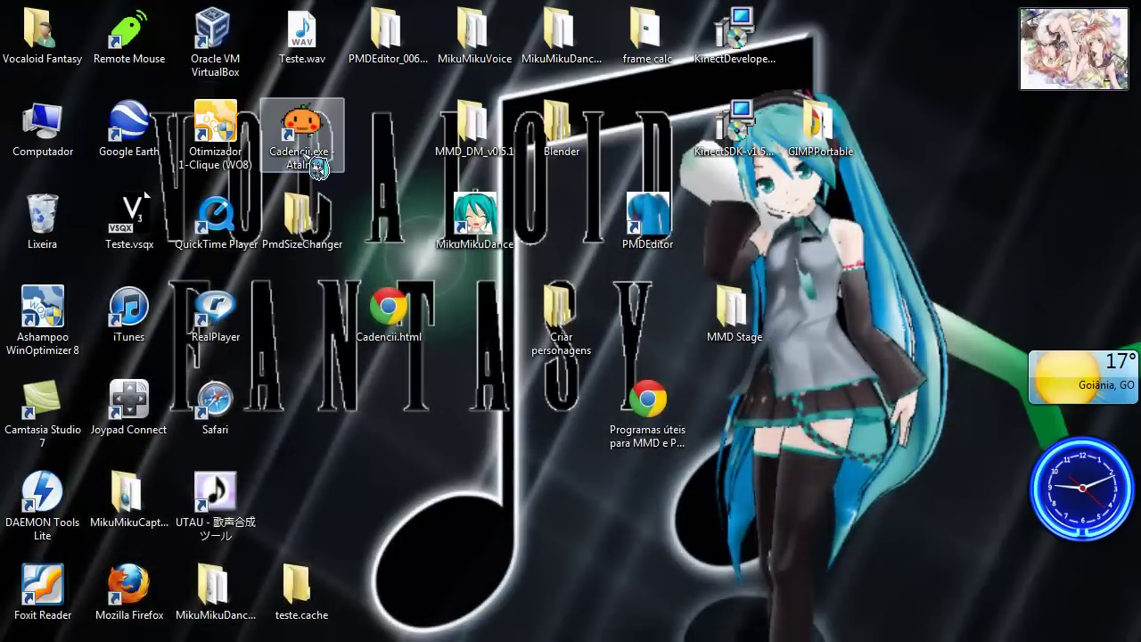
Step: Launch Cadencii from its desktop shortcut, allow the program to run, dismiss the startup notice, and bring its editor window forward
double_click(307, 156)
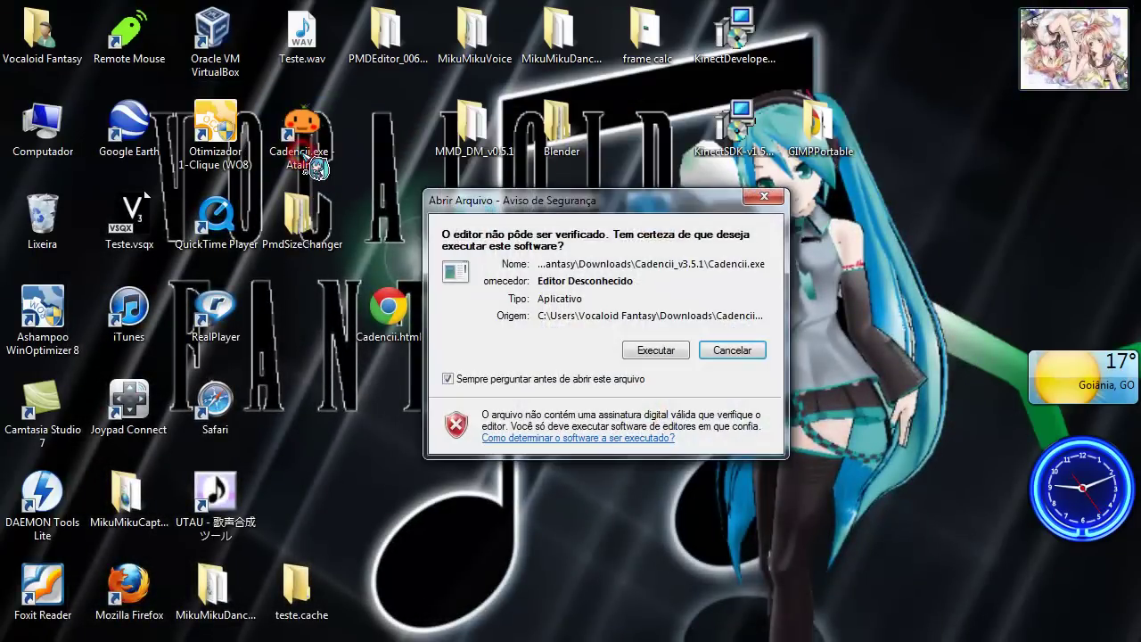
click(656, 347)
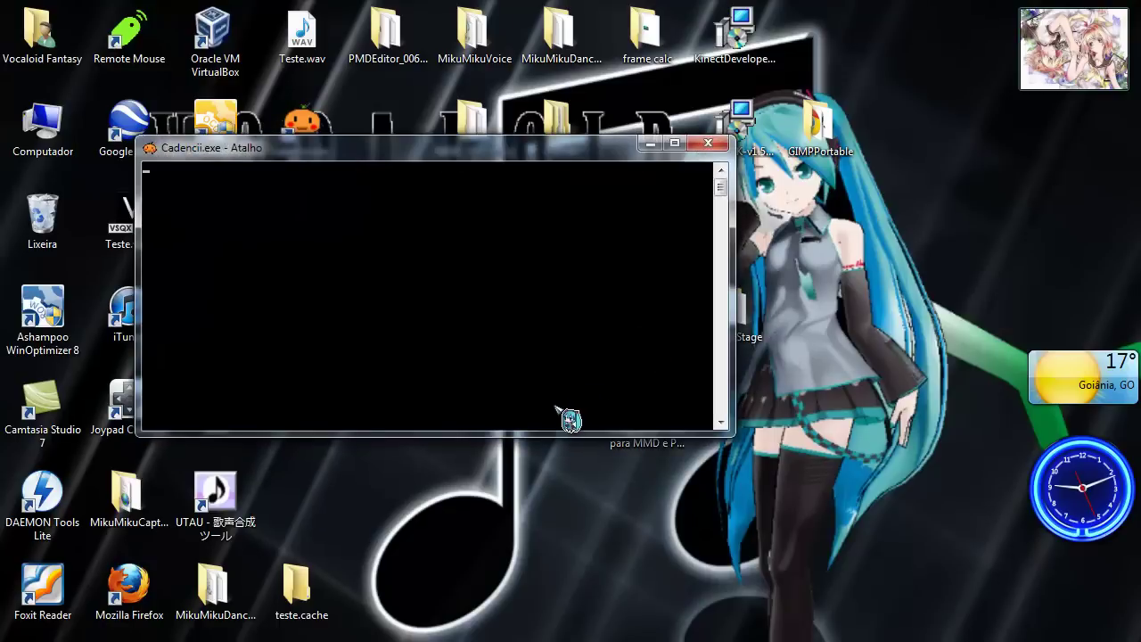
click(724, 394)
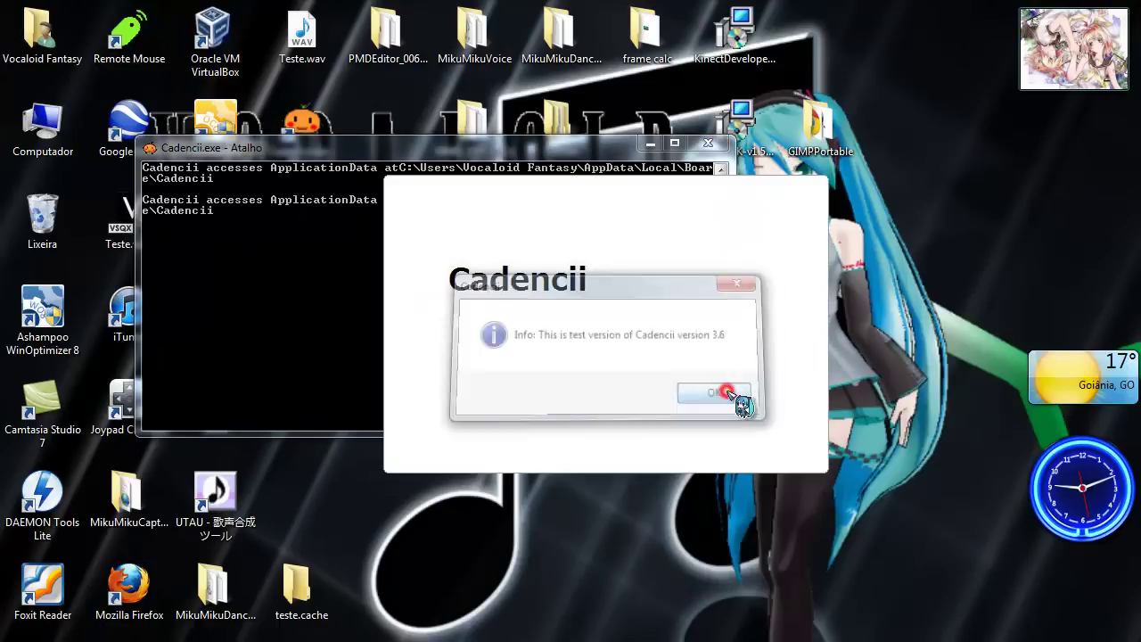
click(676, 403)
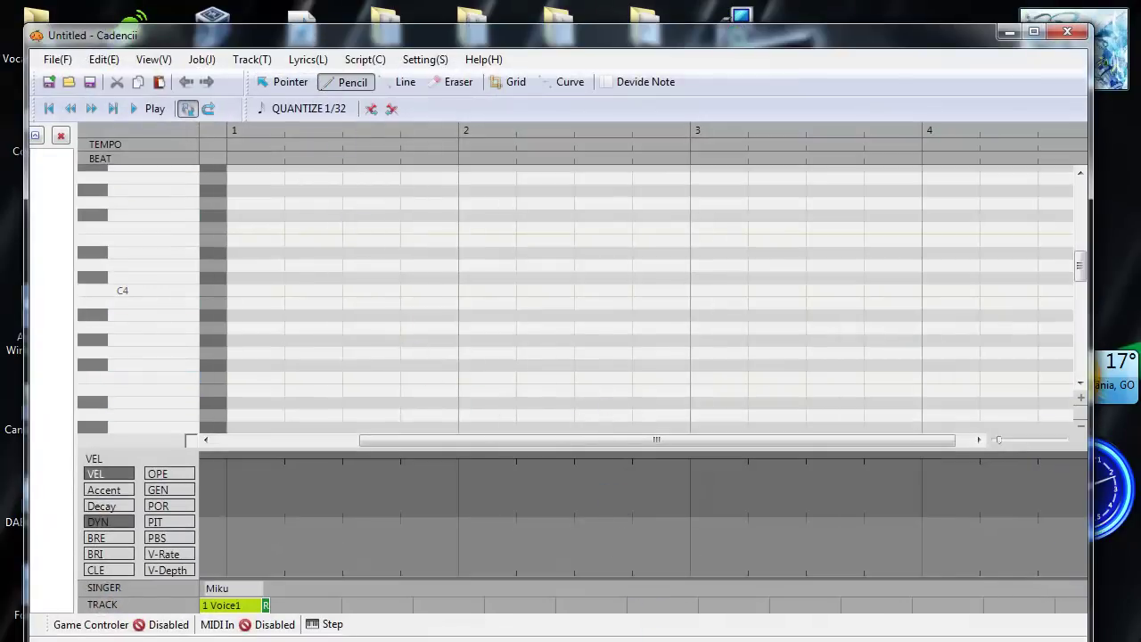
mouse_move(570, 634)
click(537, 603)
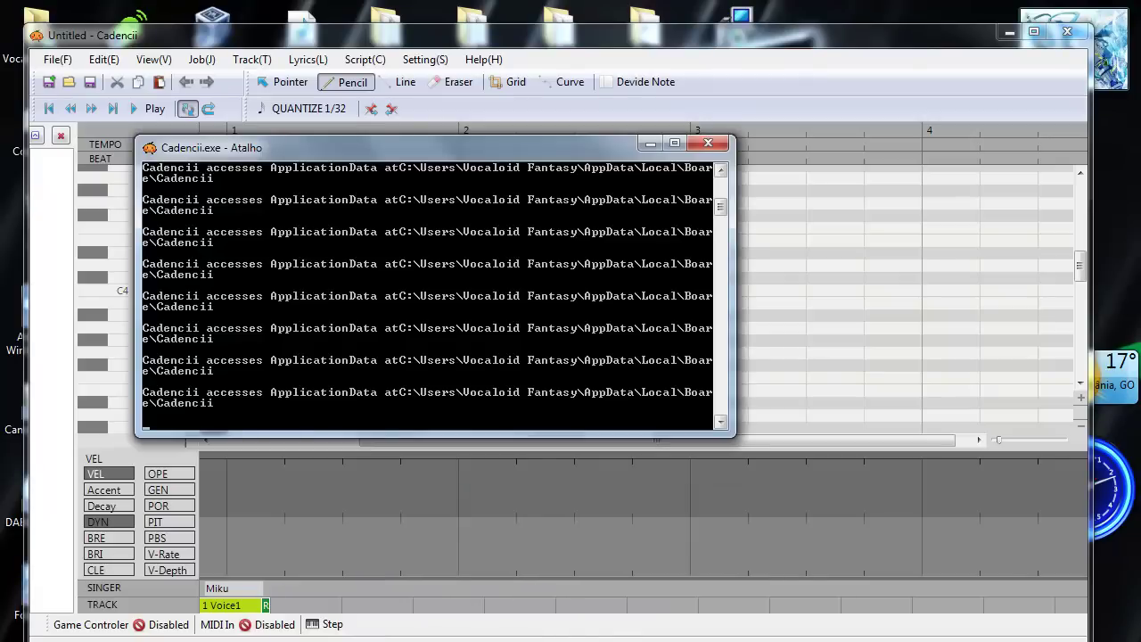
mouse_move(658, 631)
click(654, 548)
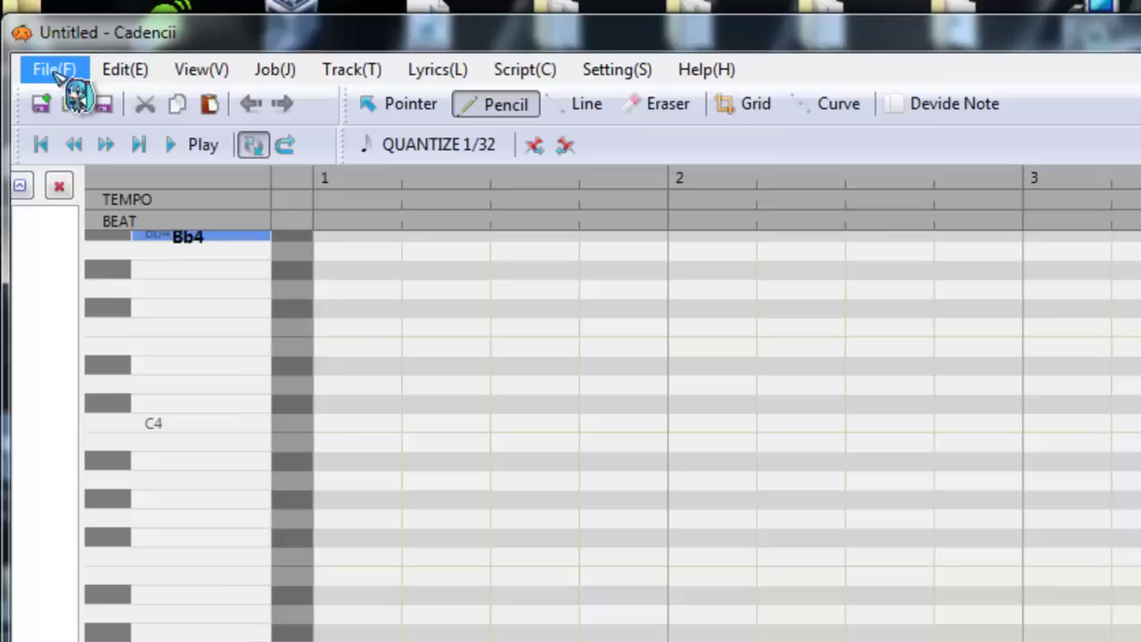
Step: Open Teste.vsqx from the desktop as a VSQX sequence and bring its notes into view in the piano roll
click(57, 59)
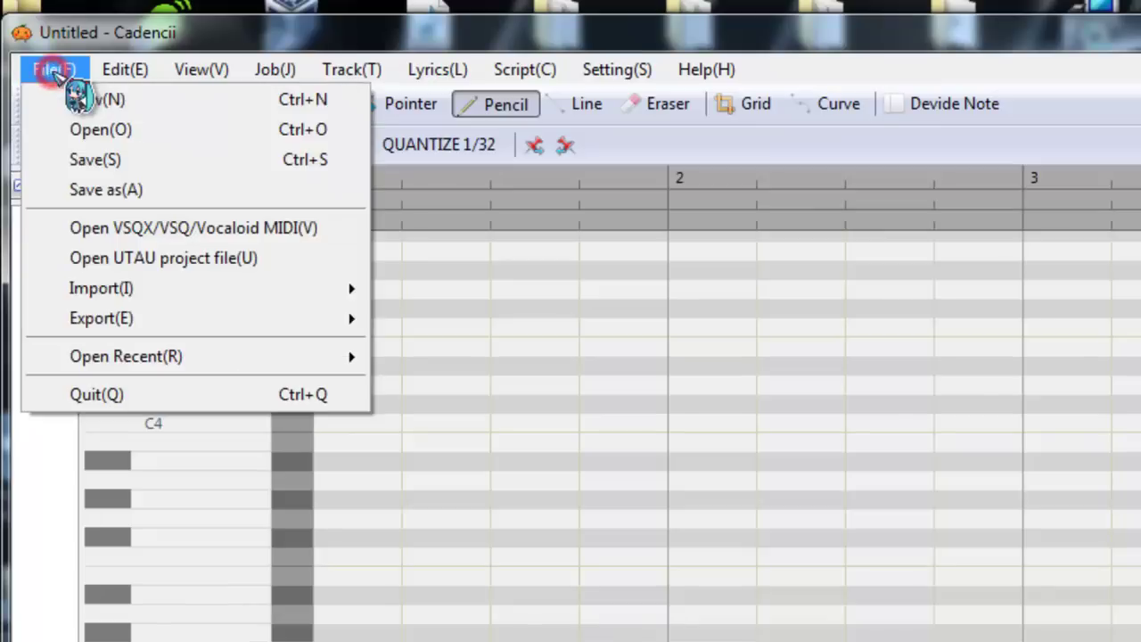
click(142, 228)
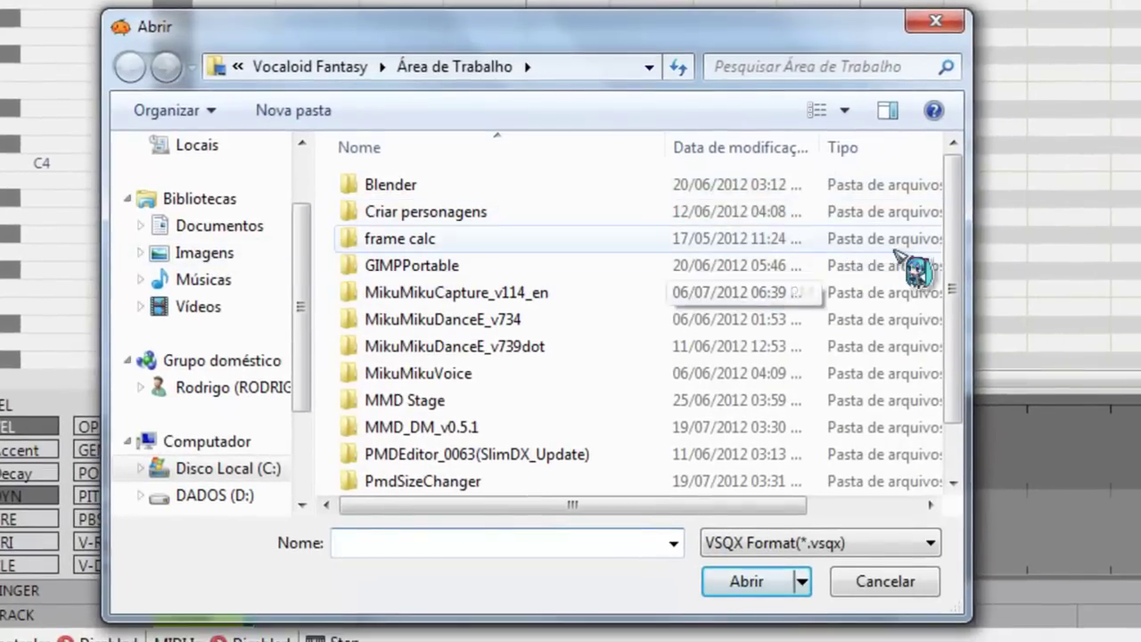
drag(955, 239, 991, 403)
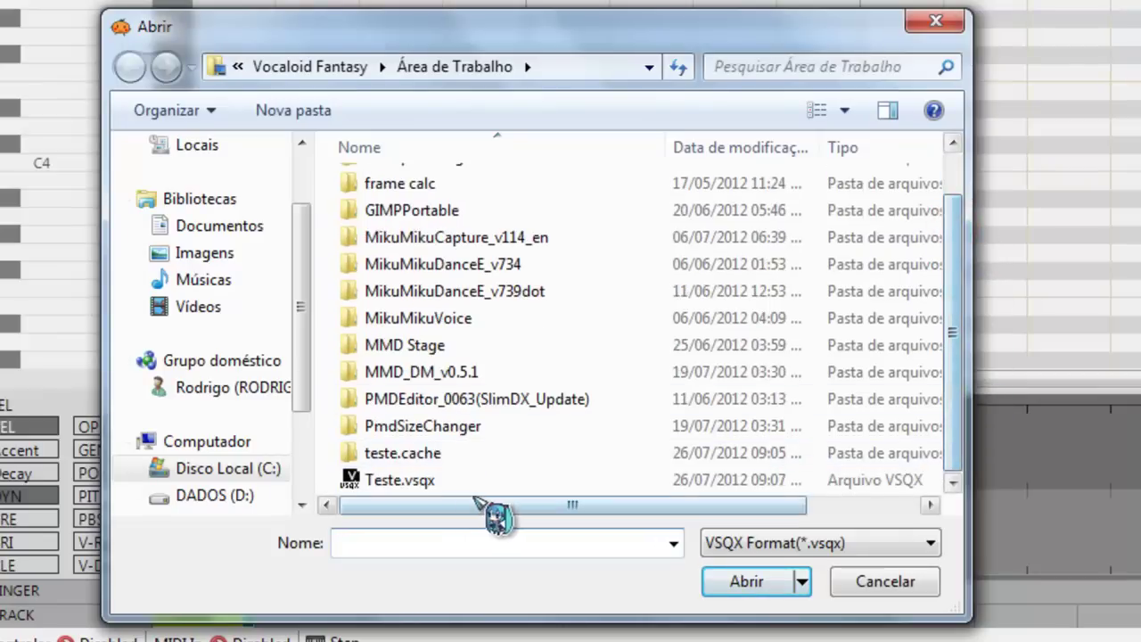
double_click(419, 480)
drag(585, 378, 900, 383)
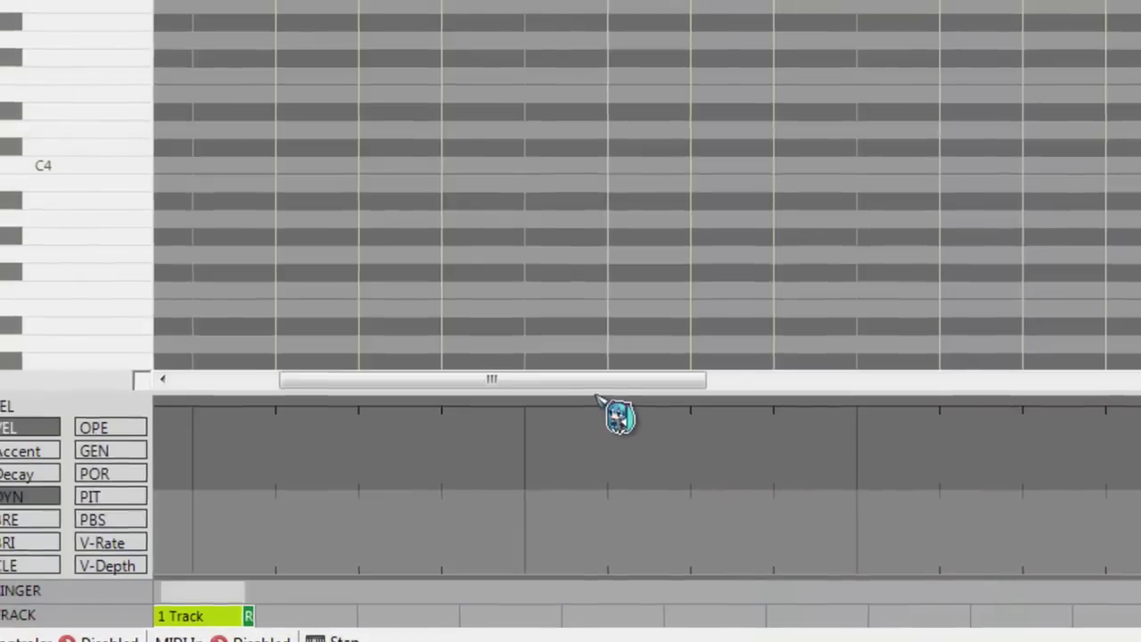
mouse_move(731, 459)
mouse_down()
mouse_move(883, 458)
mouse_move(651, 463)
mouse_move(709, 461)
mouse_up()
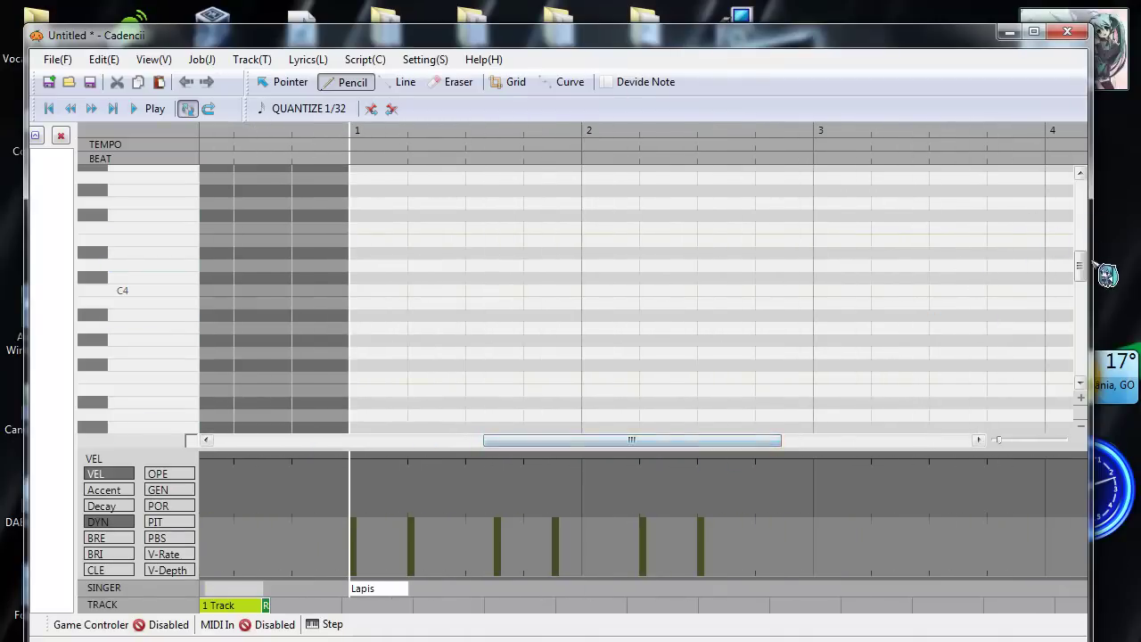
drag(1089, 272, 1095, 306)
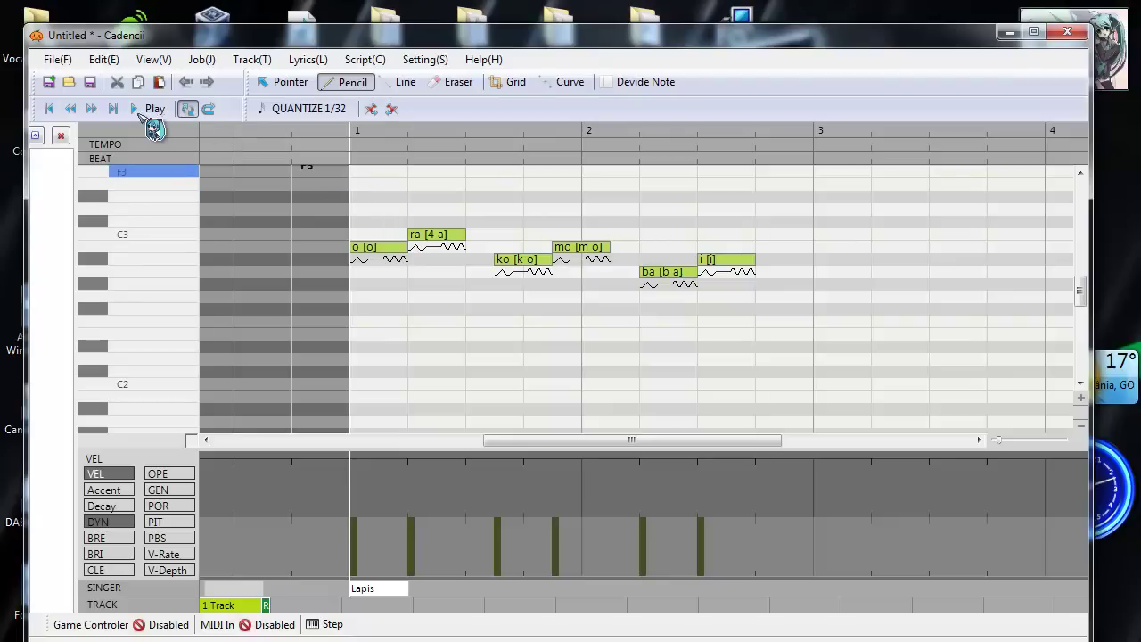
Step: Turn on Auto normalize mode and select everything in the track
click(105, 62)
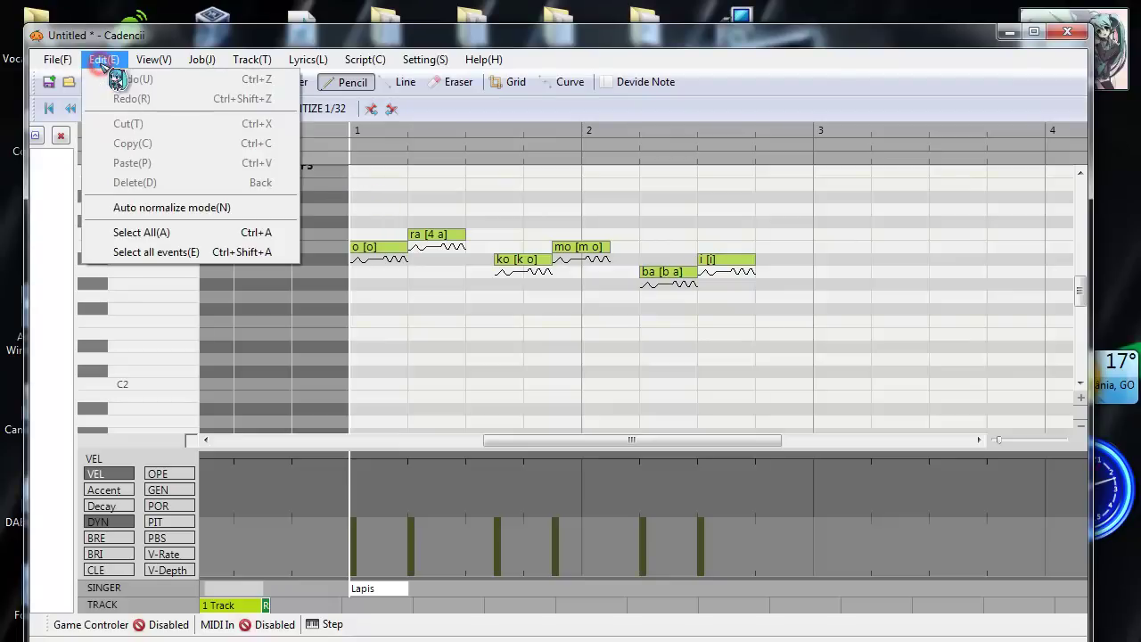
click(176, 208)
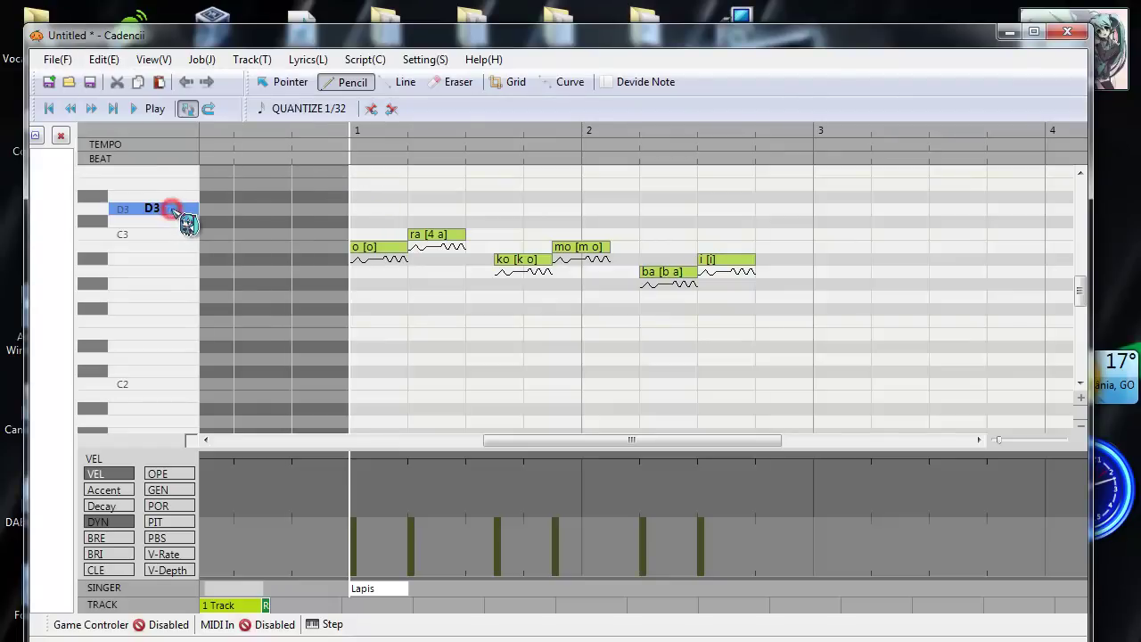
click(105, 61)
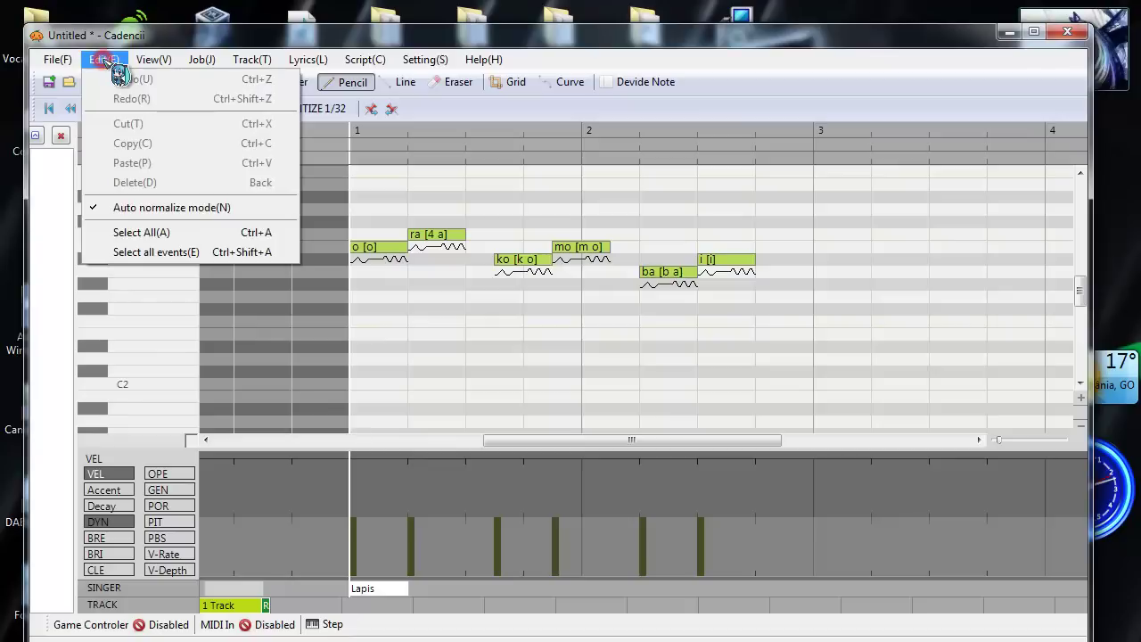
click(187, 234)
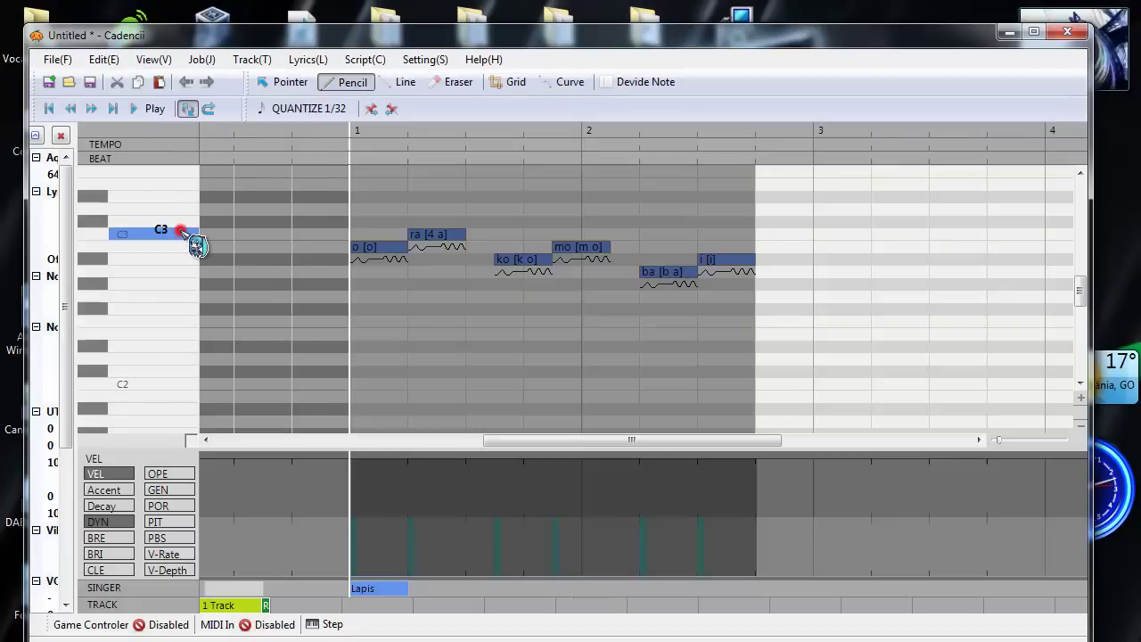
click(153, 108)
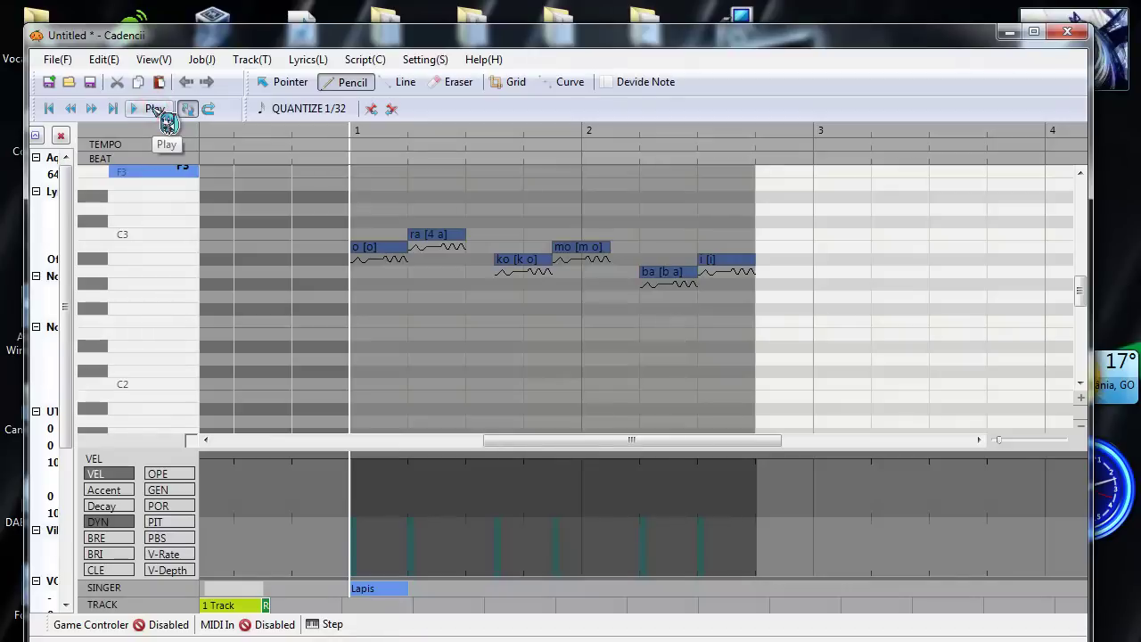
right_click(375, 589)
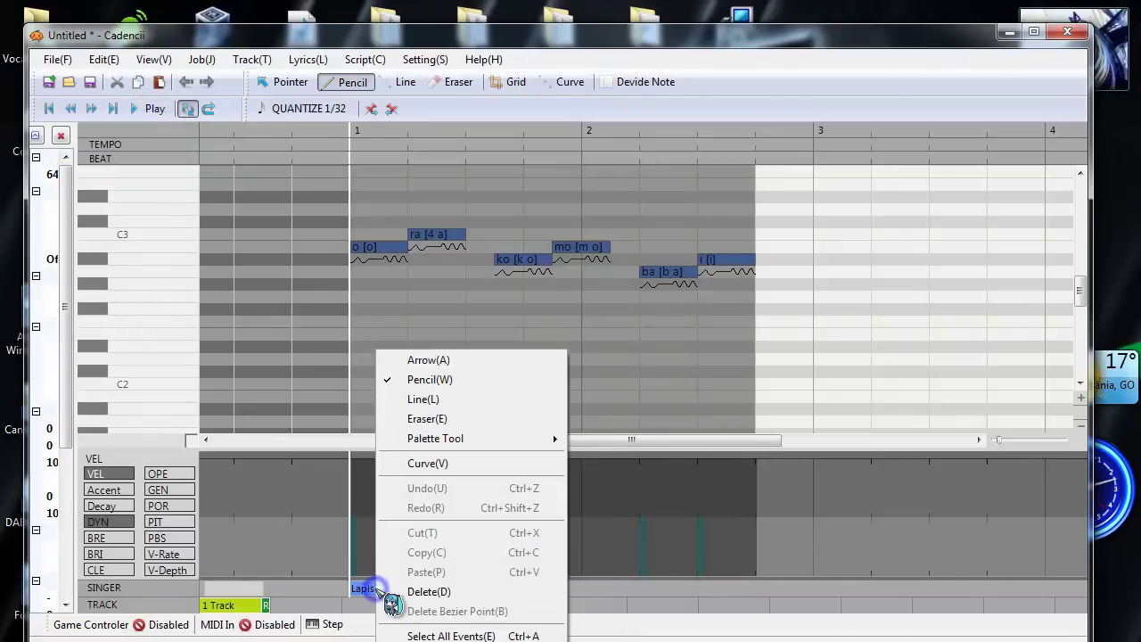
click(635, 601)
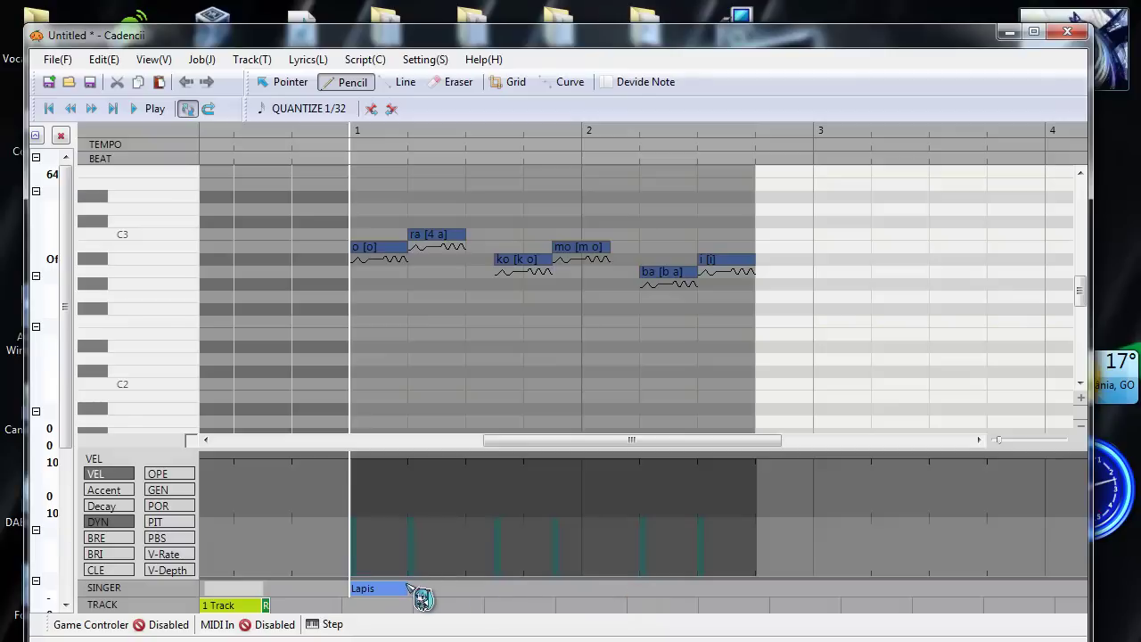
Step: Export the sequence as a VSQ file named teste.vsq on the desktop, and minimize the open windows
click(57, 59)
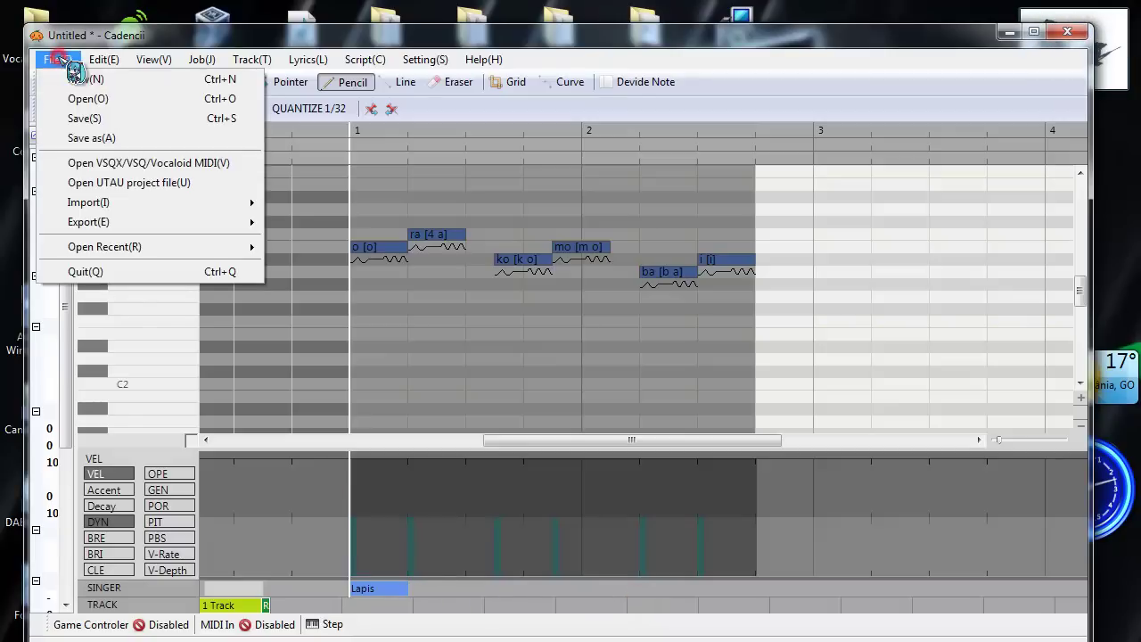
mouse_move(139, 230)
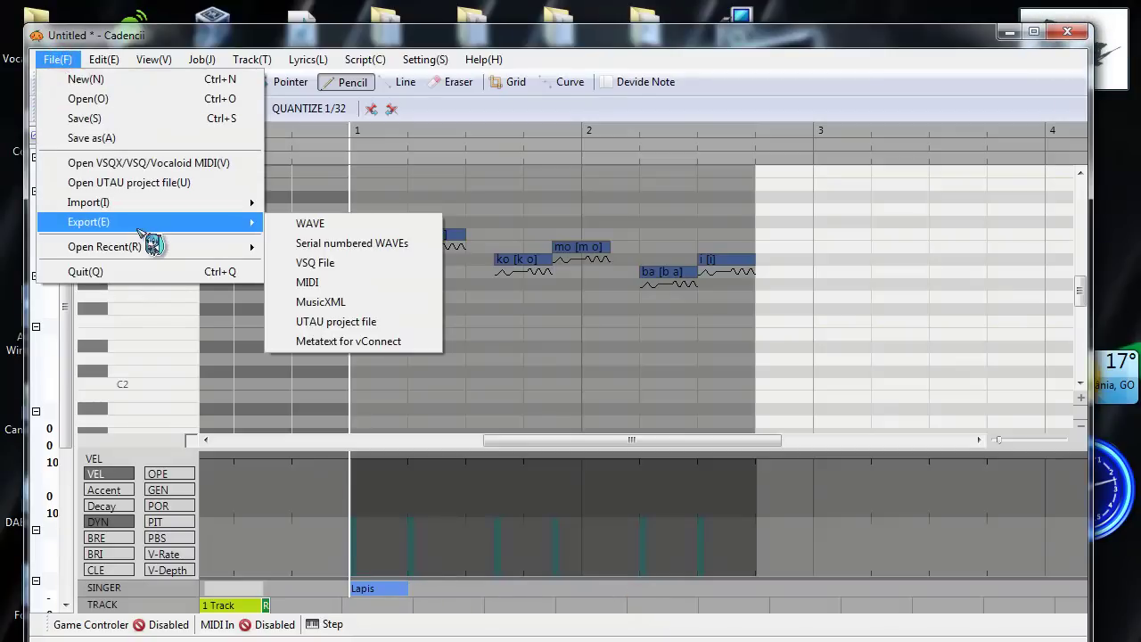
click(331, 263)
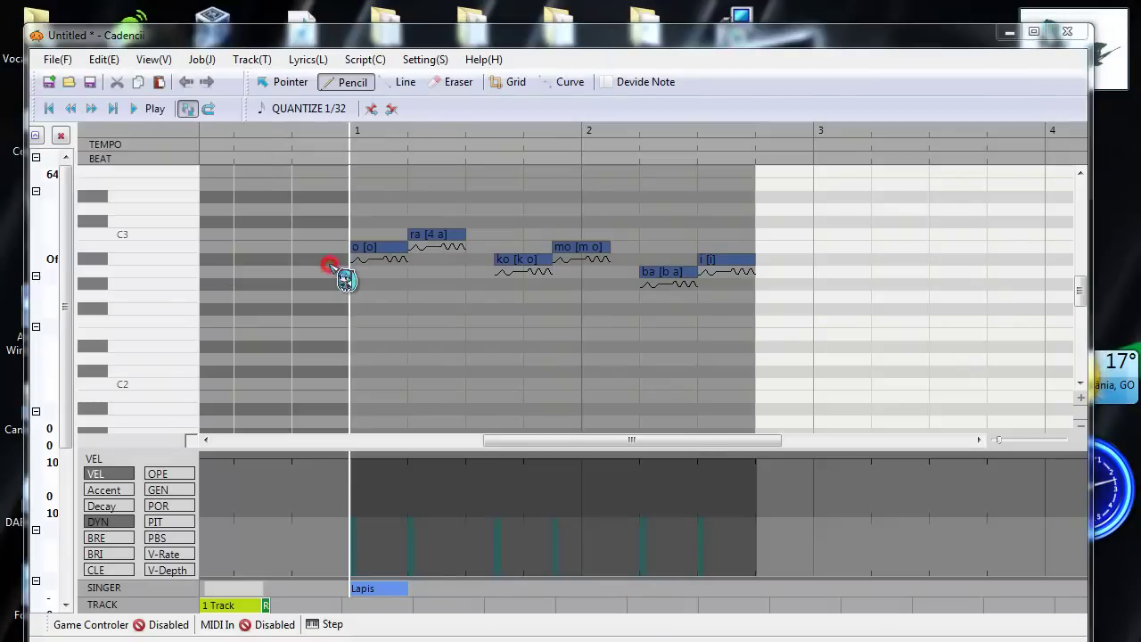
click(631, 585)
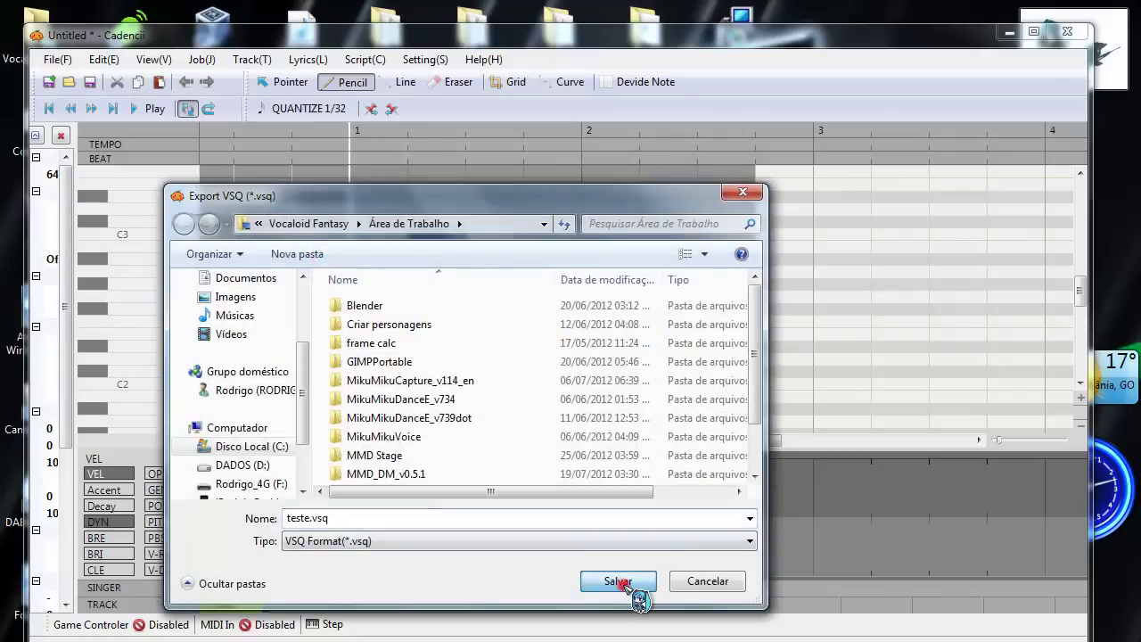
click(1009, 32)
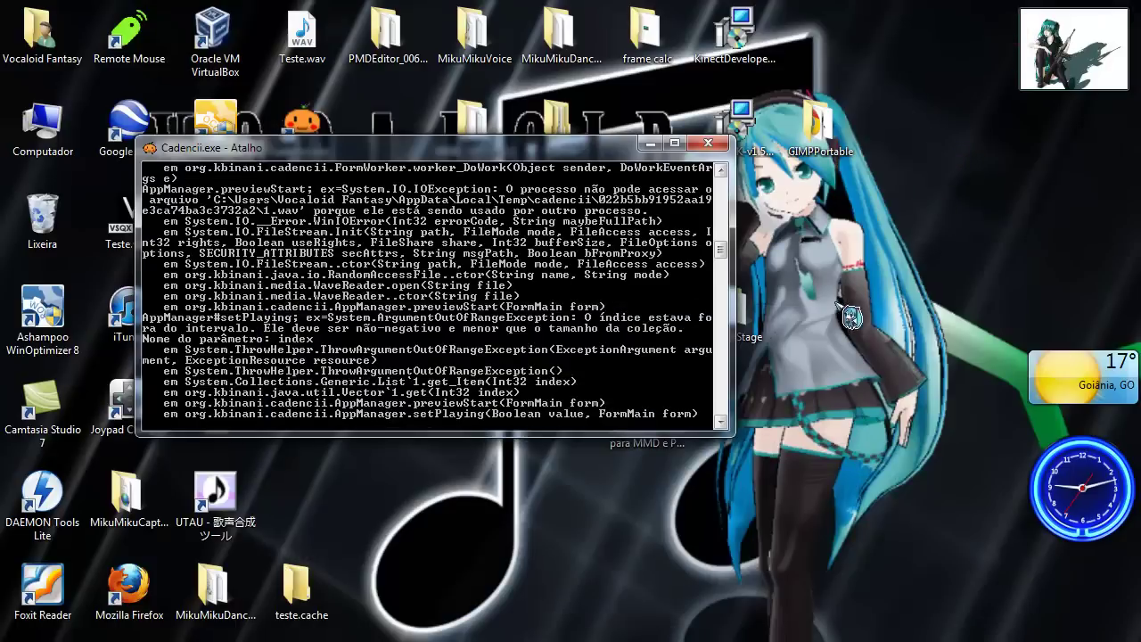
click(650, 142)
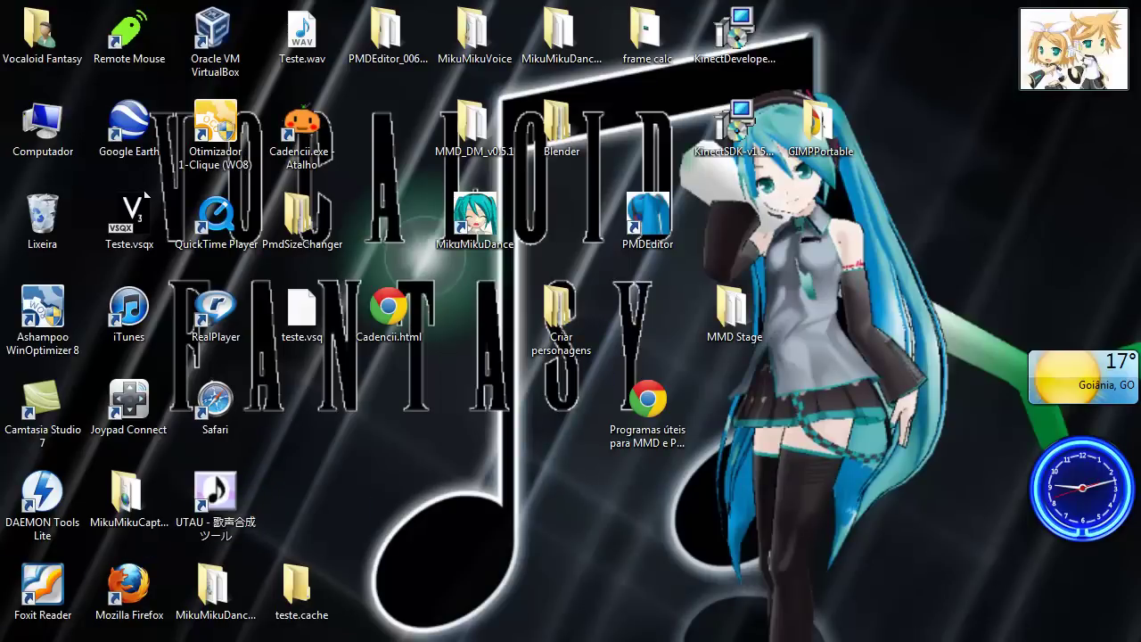
Step: Search the computer for "vocaloid" and launch VOCALOID2 Editor
key(super)
text(vocaloid)
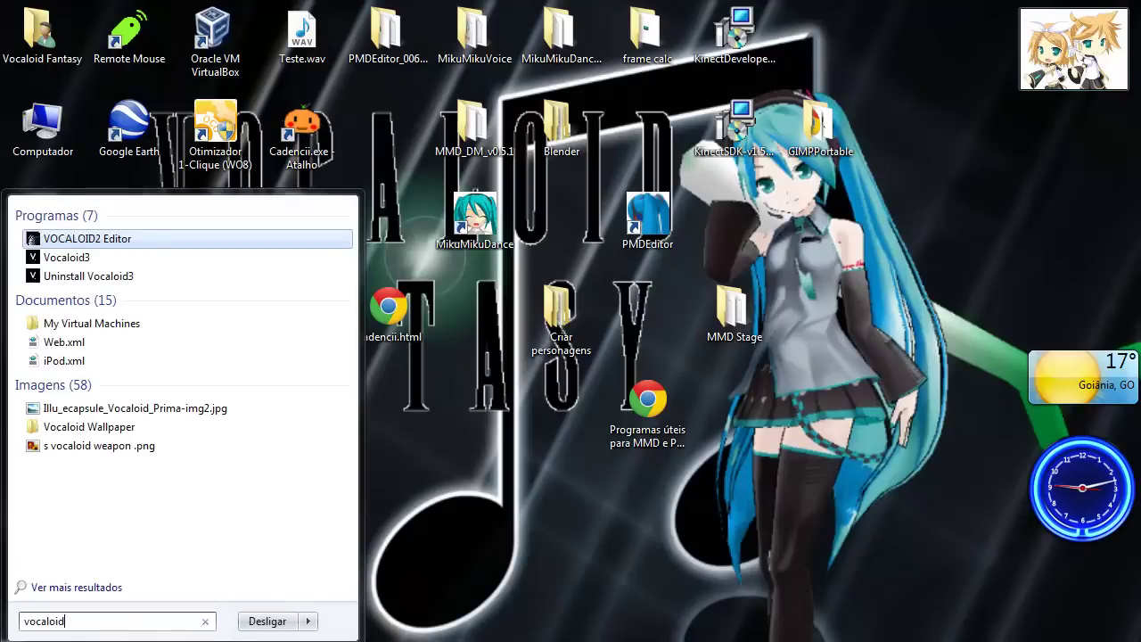
click(101, 239)
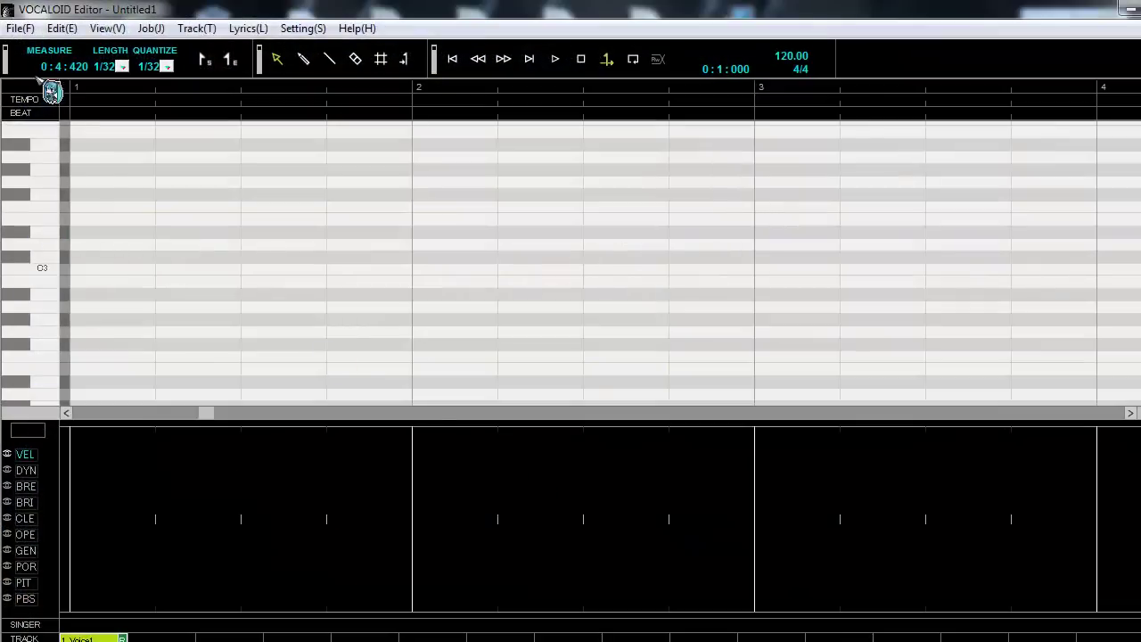
Step: Try to open teste.vsq from the desktop in VOCALOID2 Editor and dismiss the resulting message
click(20, 27)
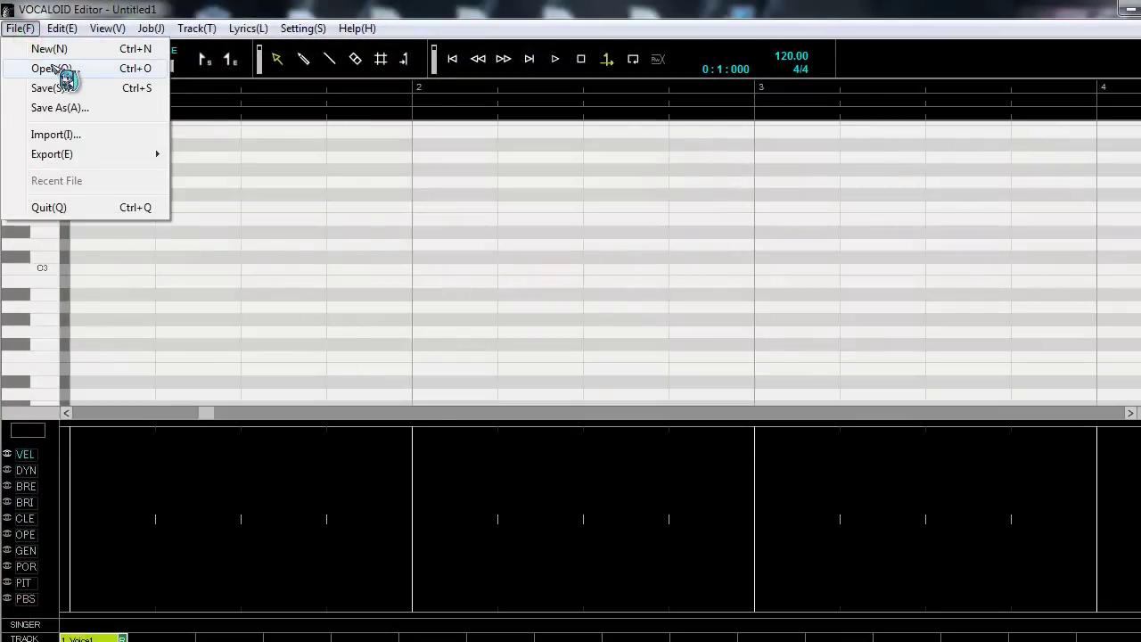
click(60, 71)
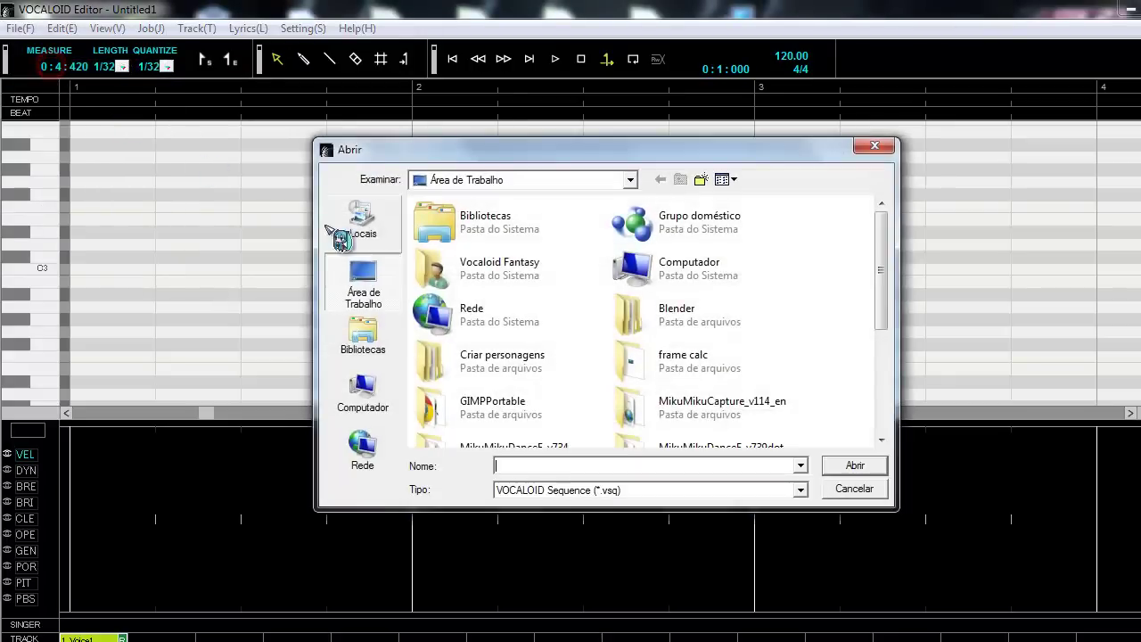
drag(880, 258, 880, 383)
double_click(491, 419)
click(648, 375)
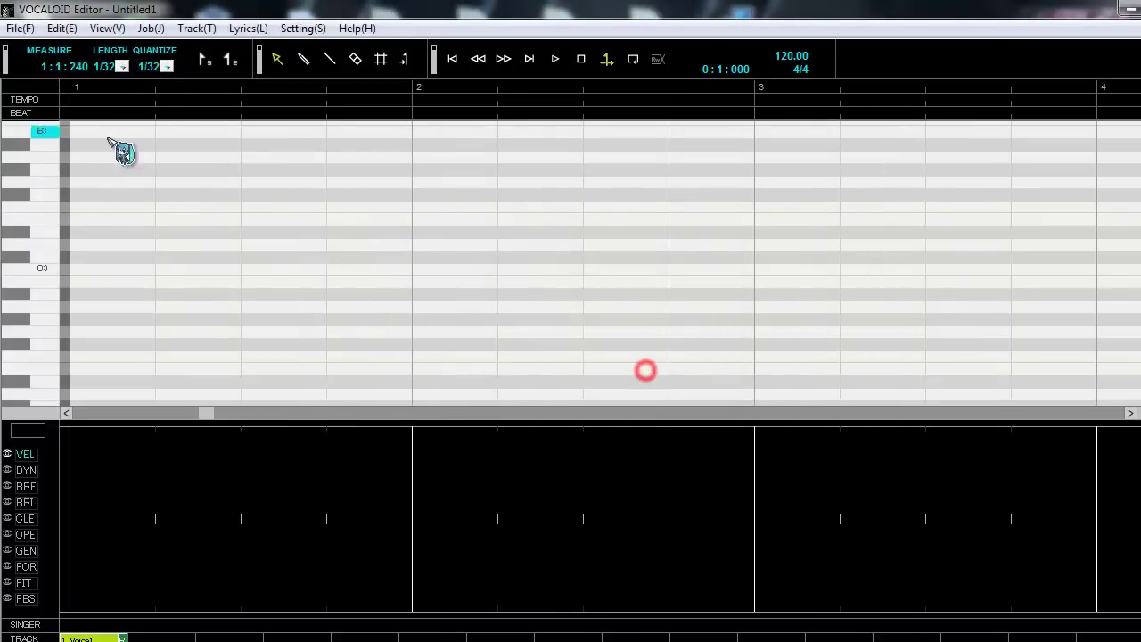
Step: Try to import teste.vsq from the desktop into the empty sequence and close the message
click(19, 28)
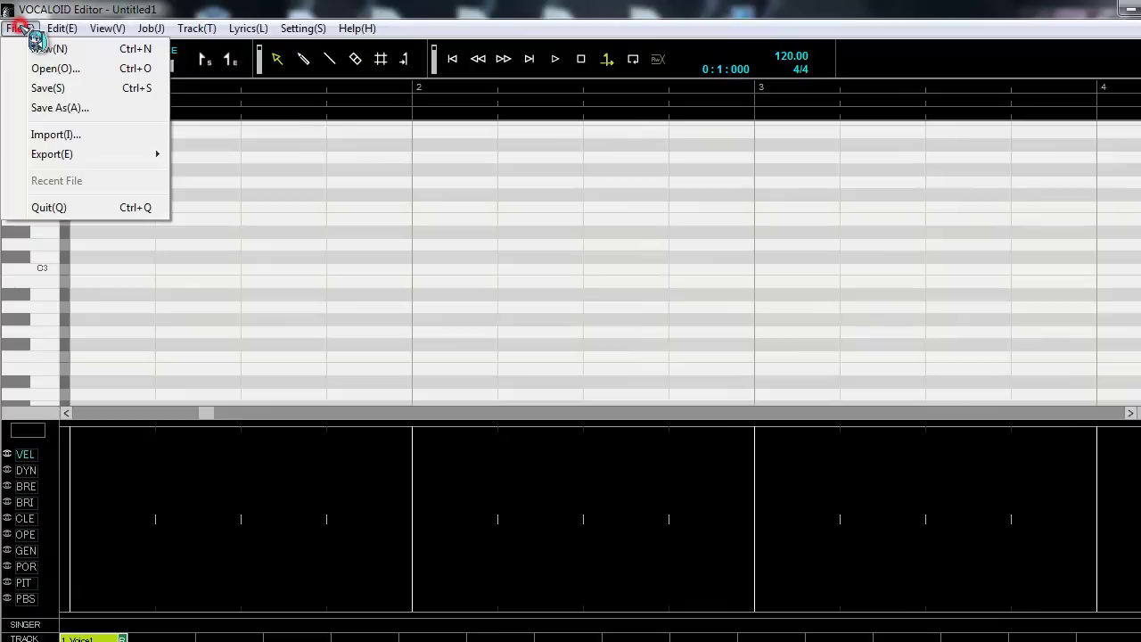
click(89, 135)
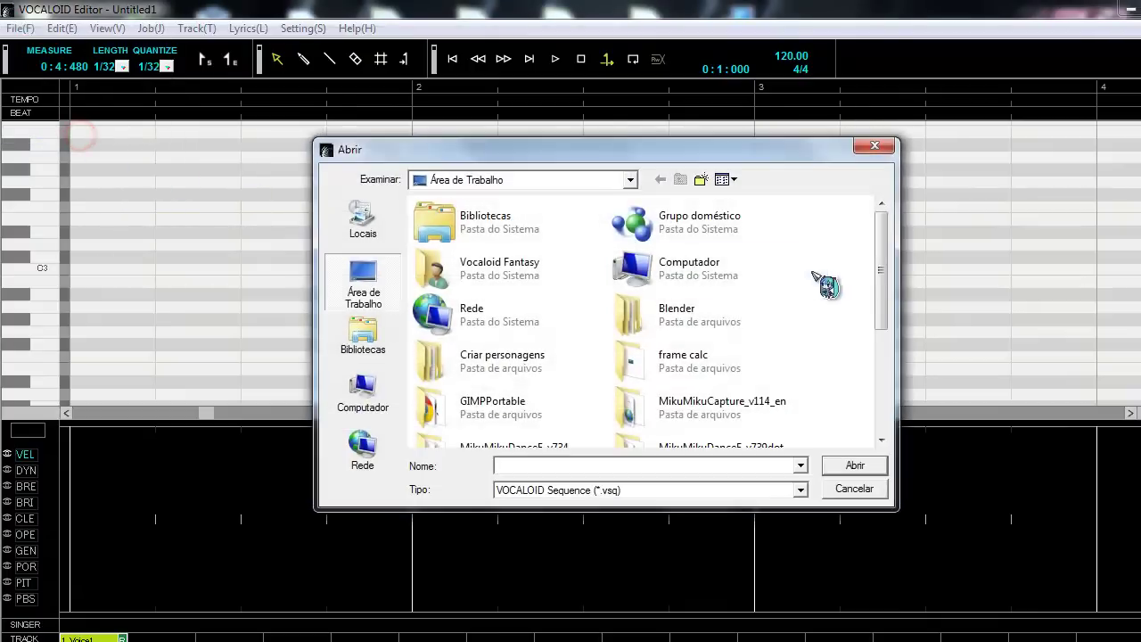
drag(883, 259, 881, 383)
double_click(450, 417)
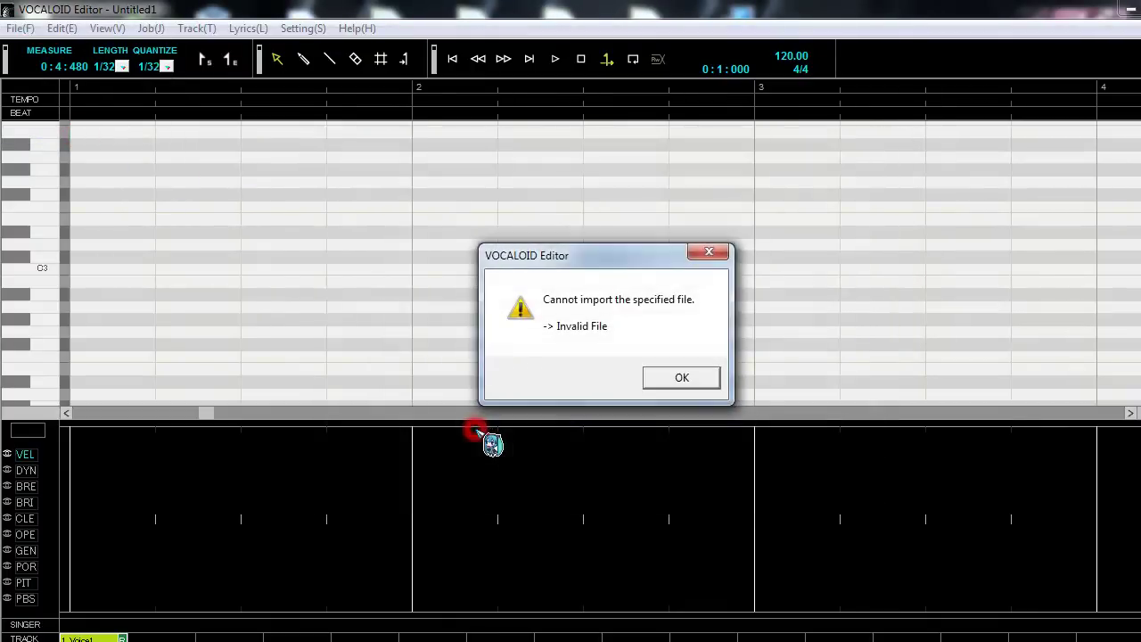
click(677, 379)
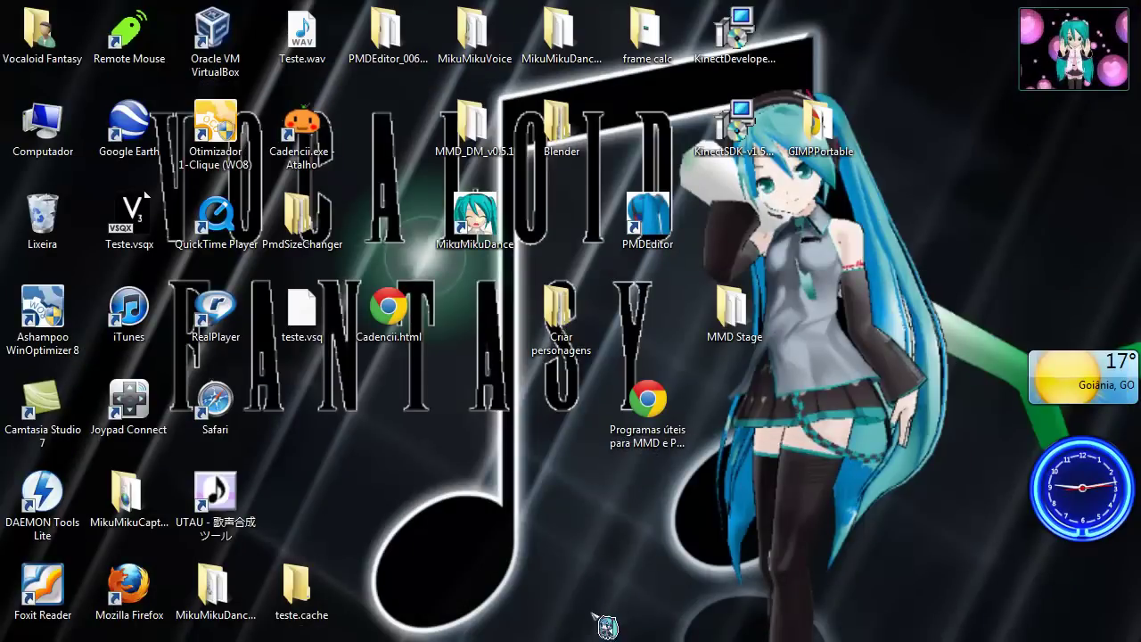
Step: Switch back to Cadencii and export the sequence as a UTAU project file named teste.ust on the desktop
click(678, 580)
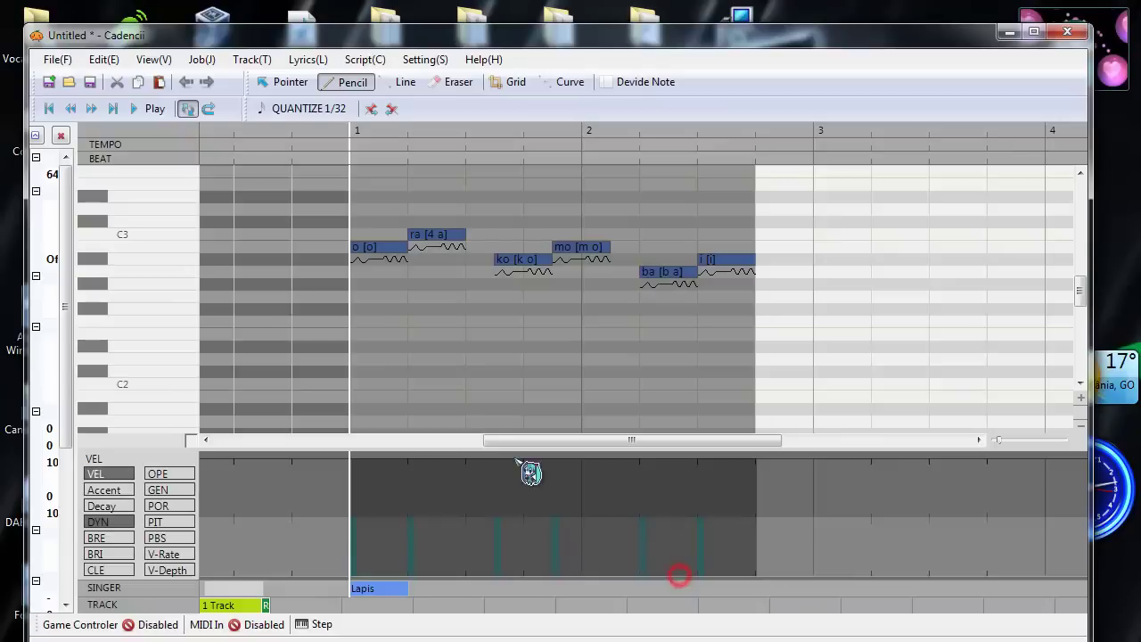
click(56, 60)
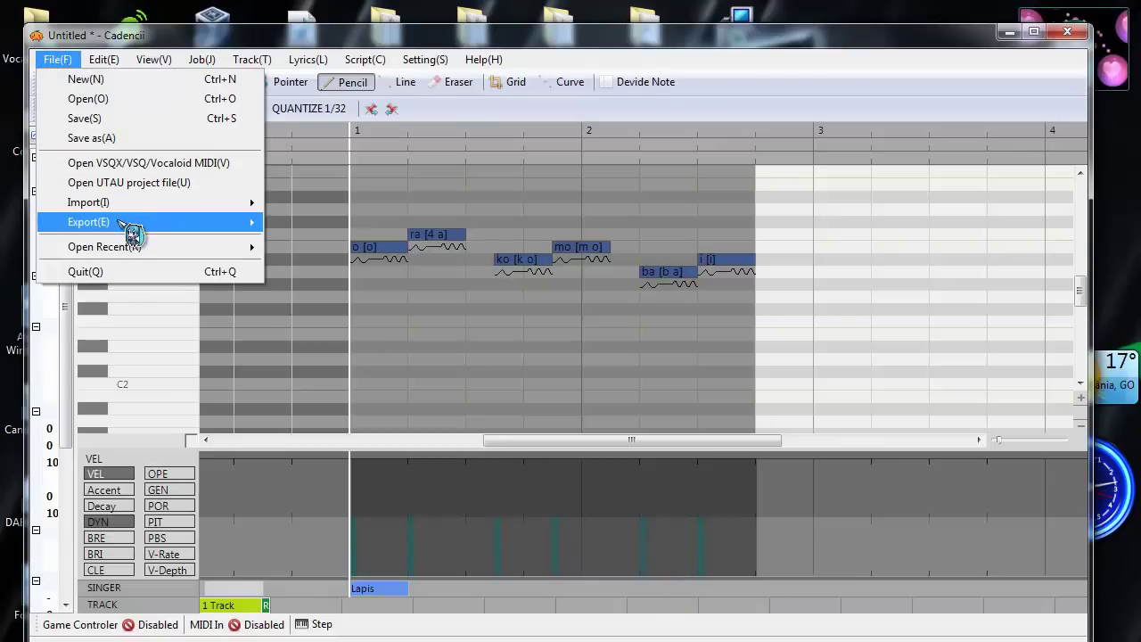
mouse_move(125, 221)
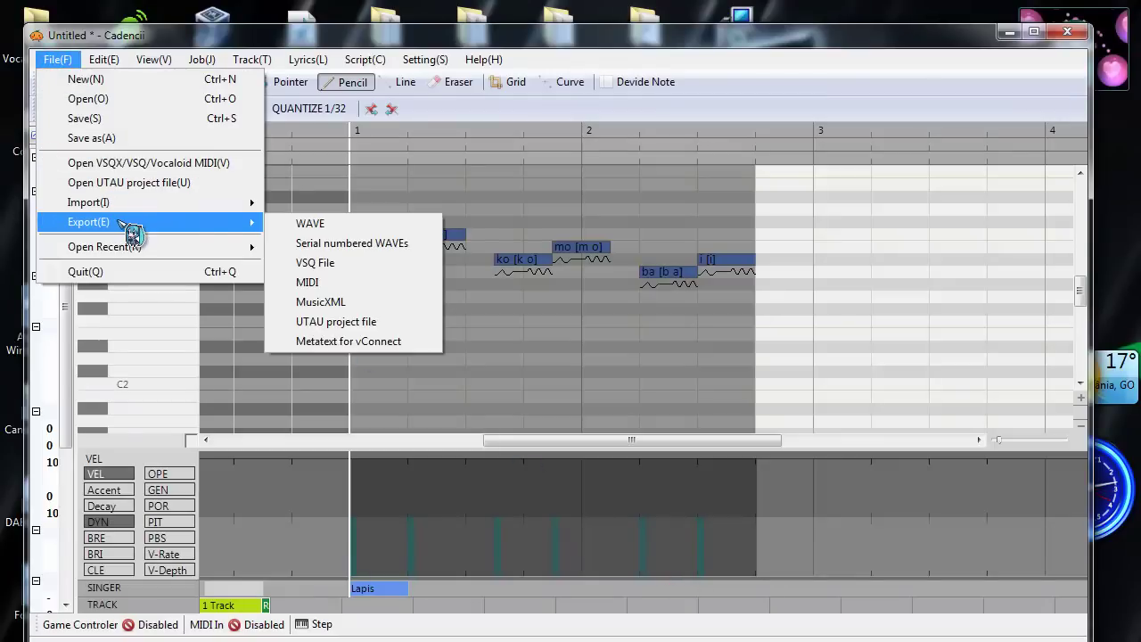
click(330, 323)
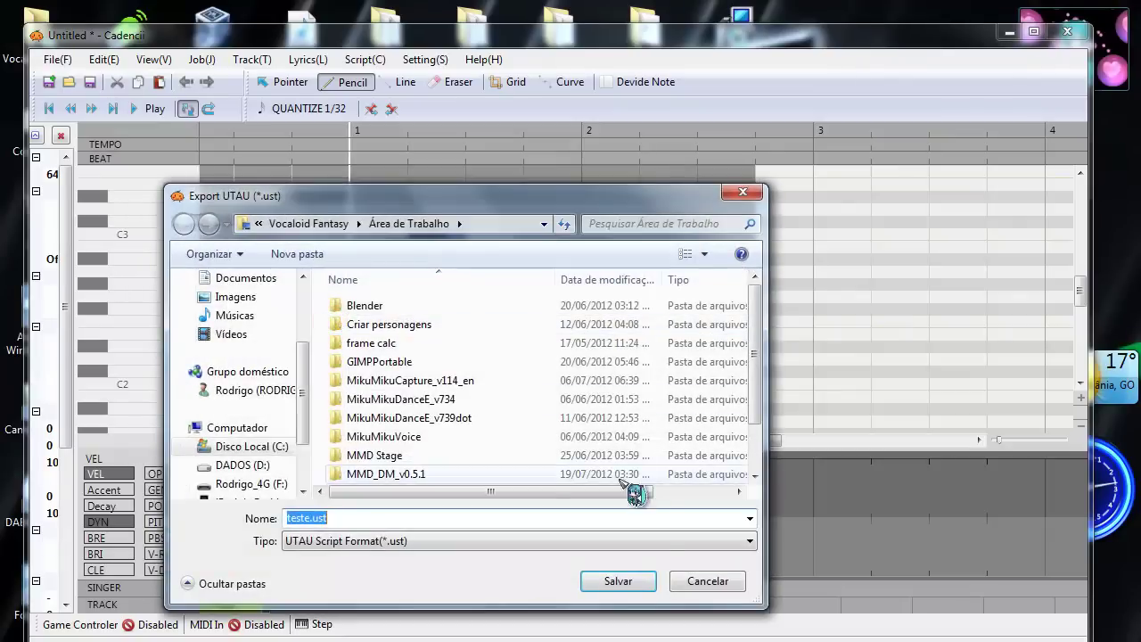
click(634, 581)
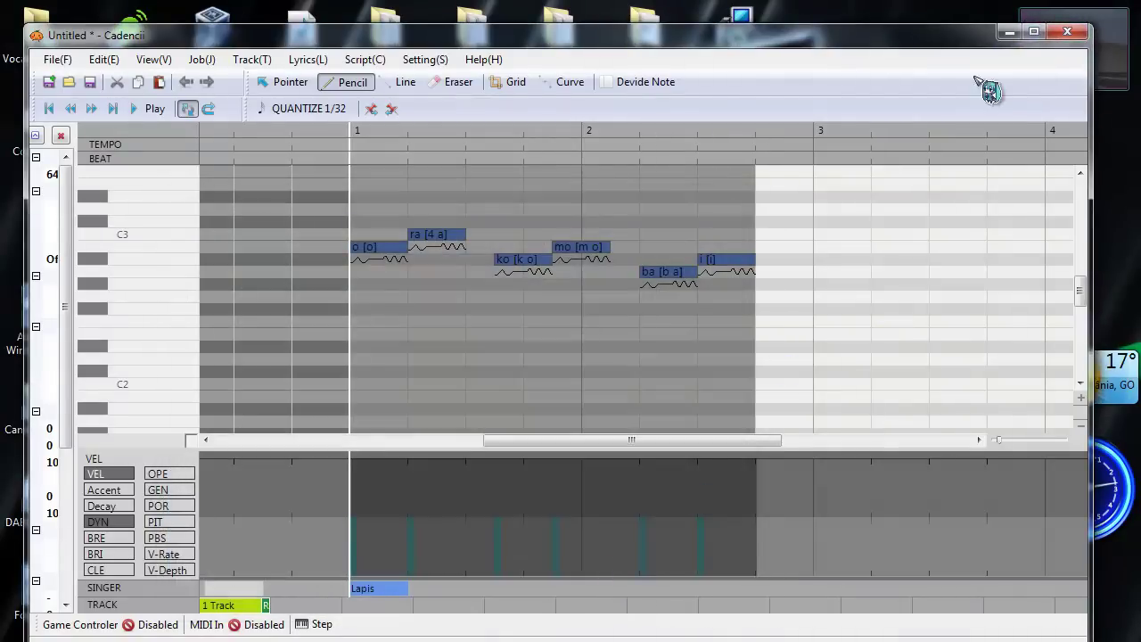
Step: Minimize Cadencii, open teste.ust from the desktop in UTAU, and choose the Kasane Teto Lite voice bank for the project
click(1011, 33)
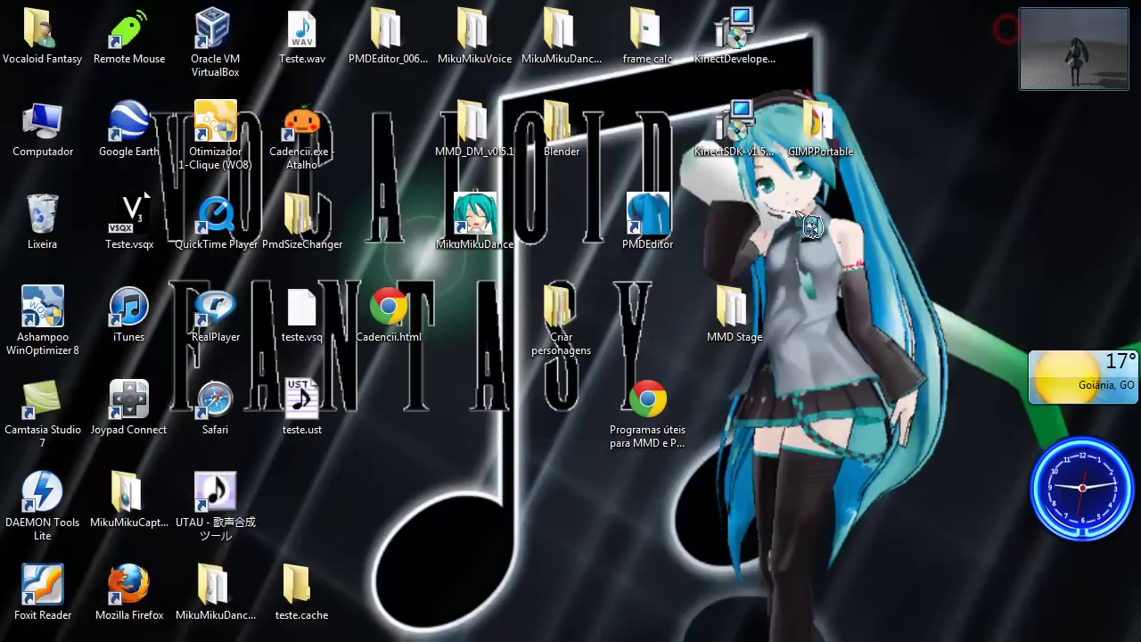
double_click(303, 392)
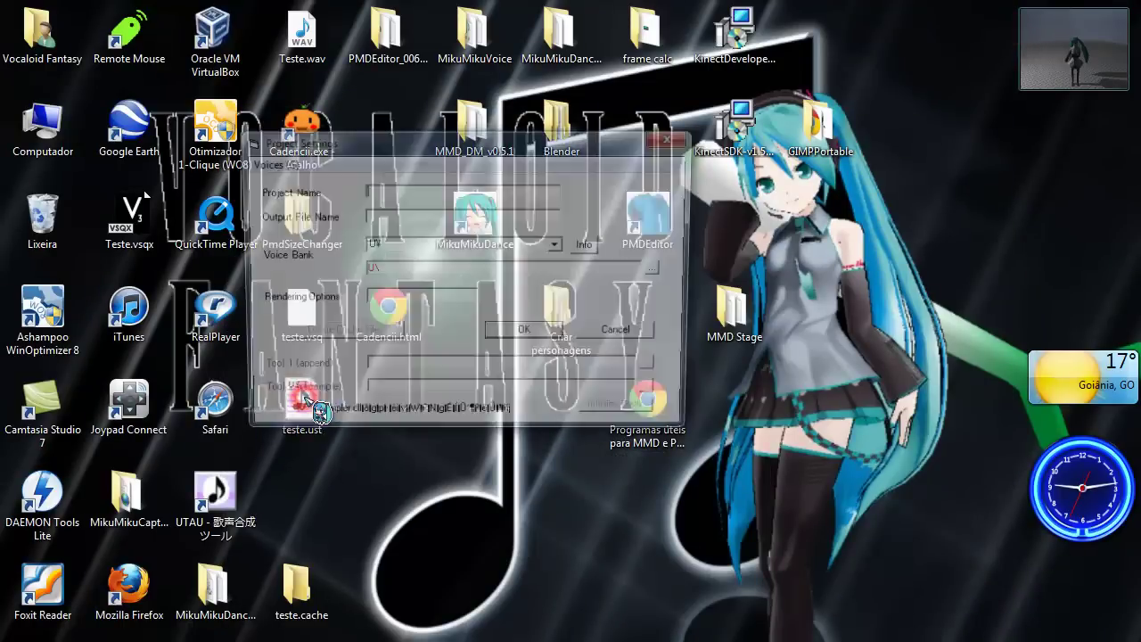
click(559, 244)
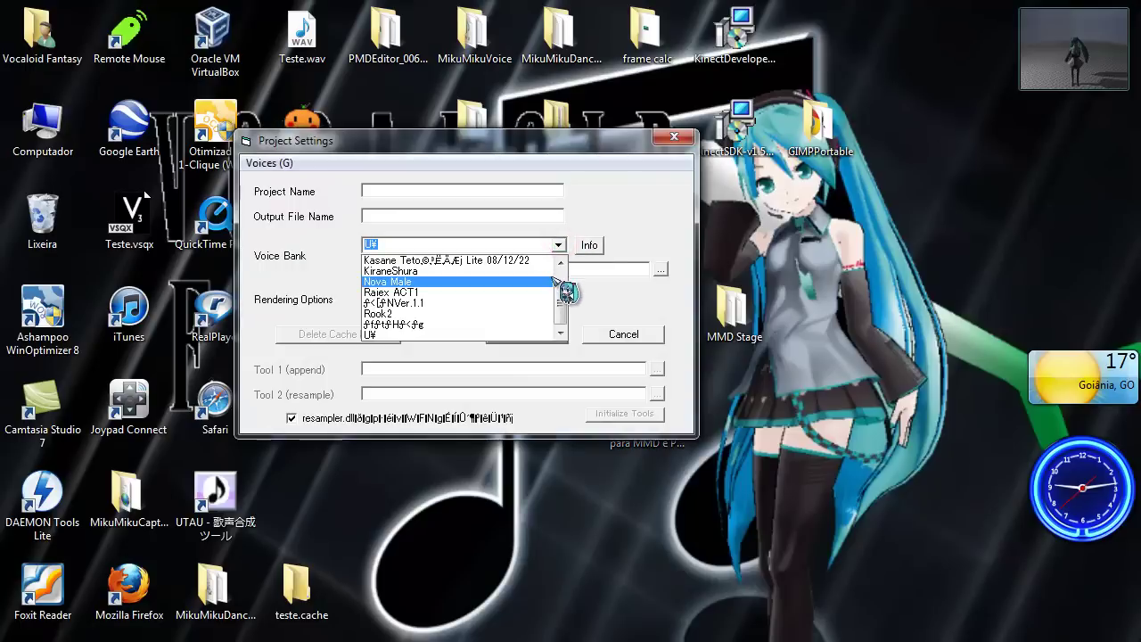
scroll(557, 289, up, 1)
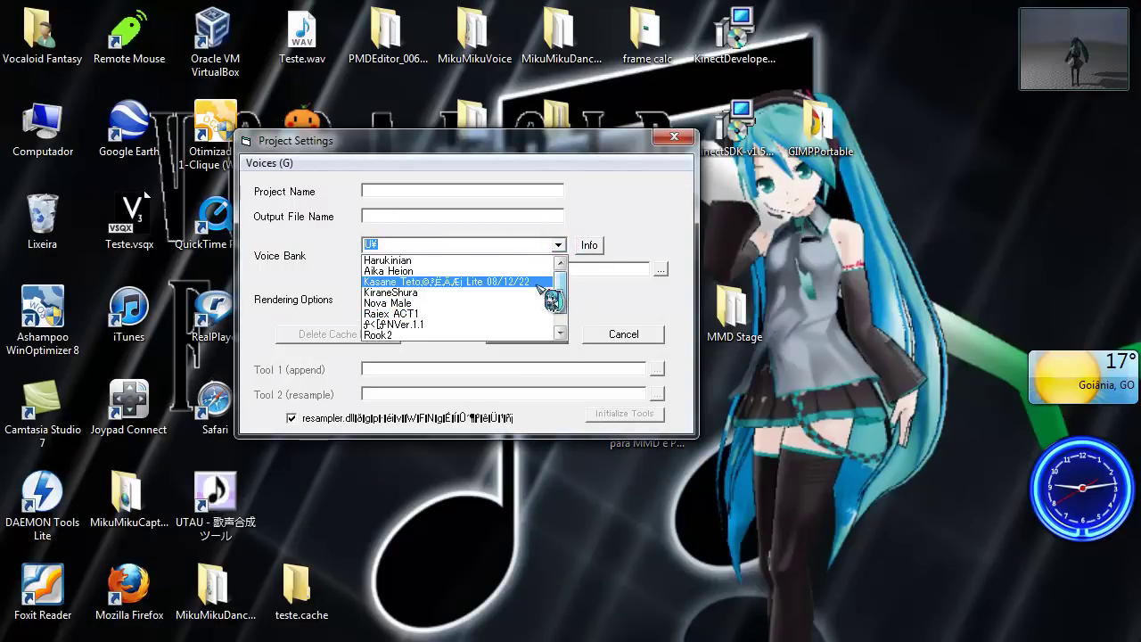
click(533, 283)
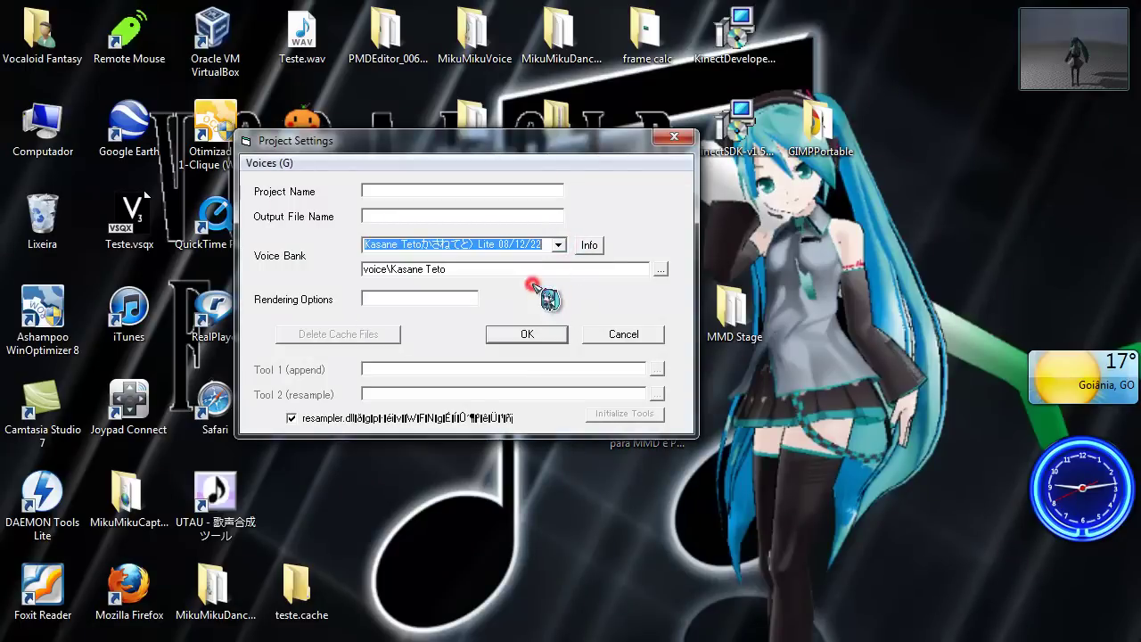
Step: View the voice bank's info, set the project name and output file name to Teste, and accept the project settings
click(588, 247)
click(606, 157)
click(411, 194)
text(Teste)
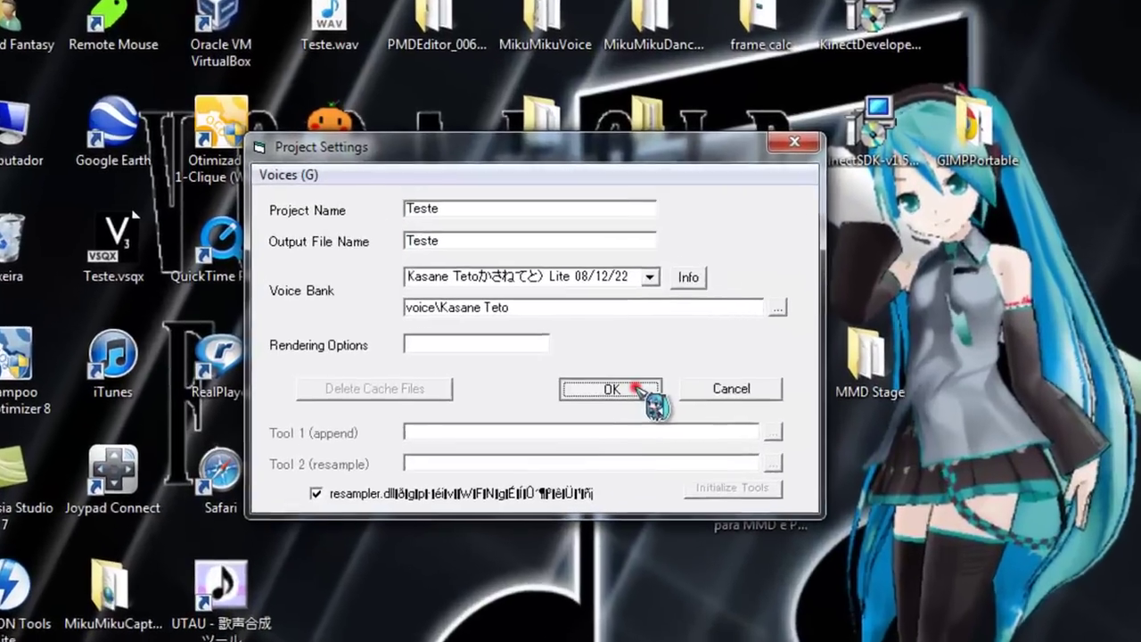
click(546, 336)
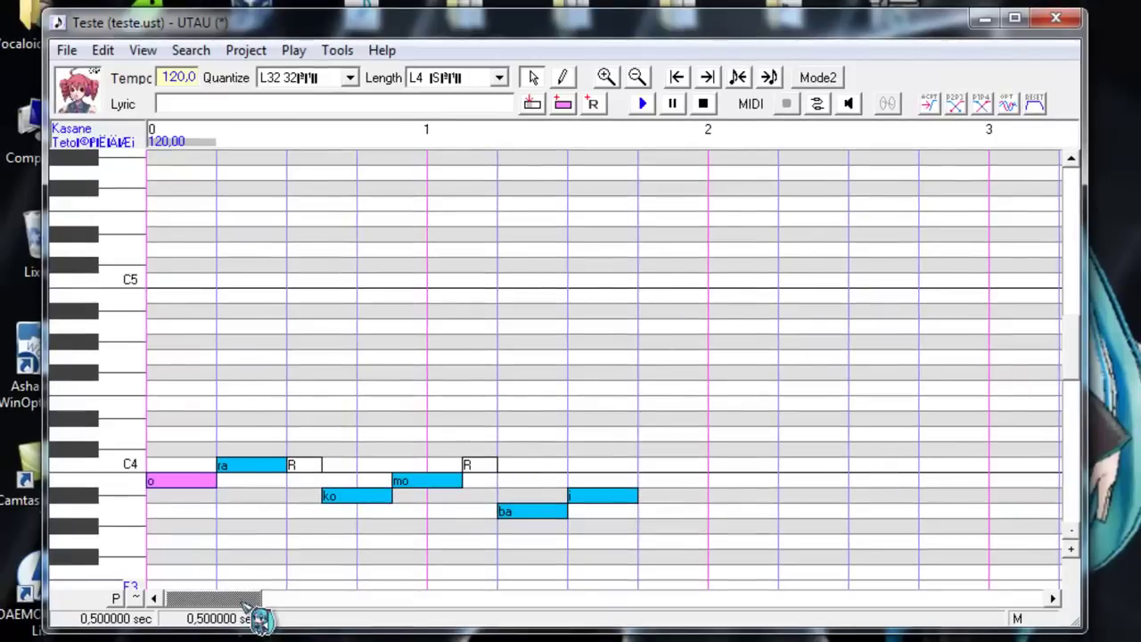
Step: Select all notes in the UTAU piano roll and play them back
click(102, 50)
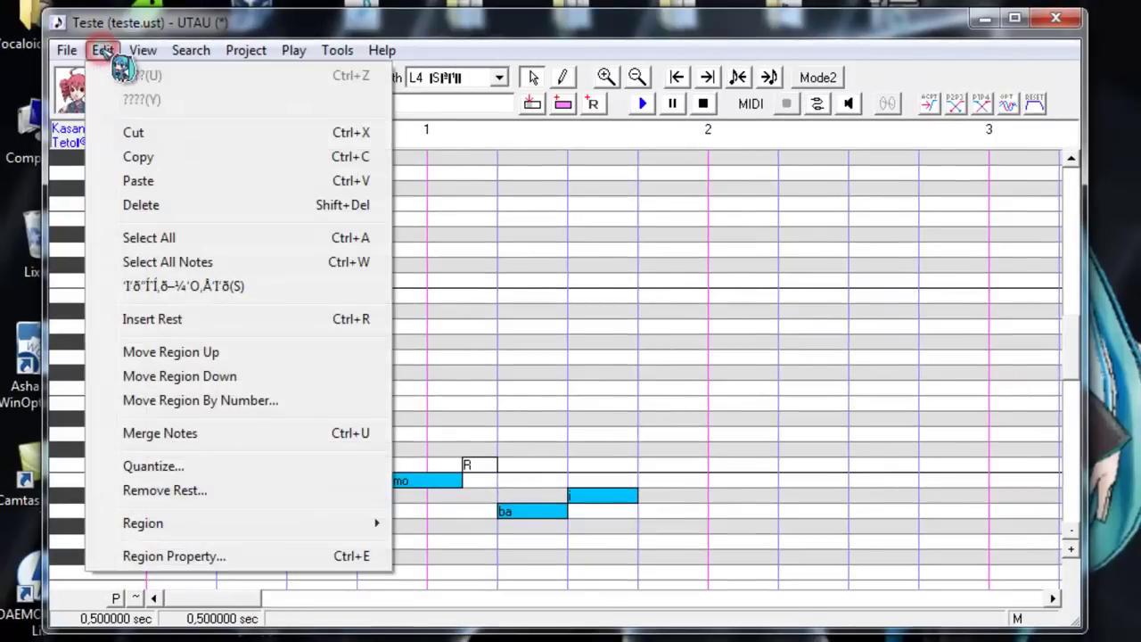
click(198, 259)
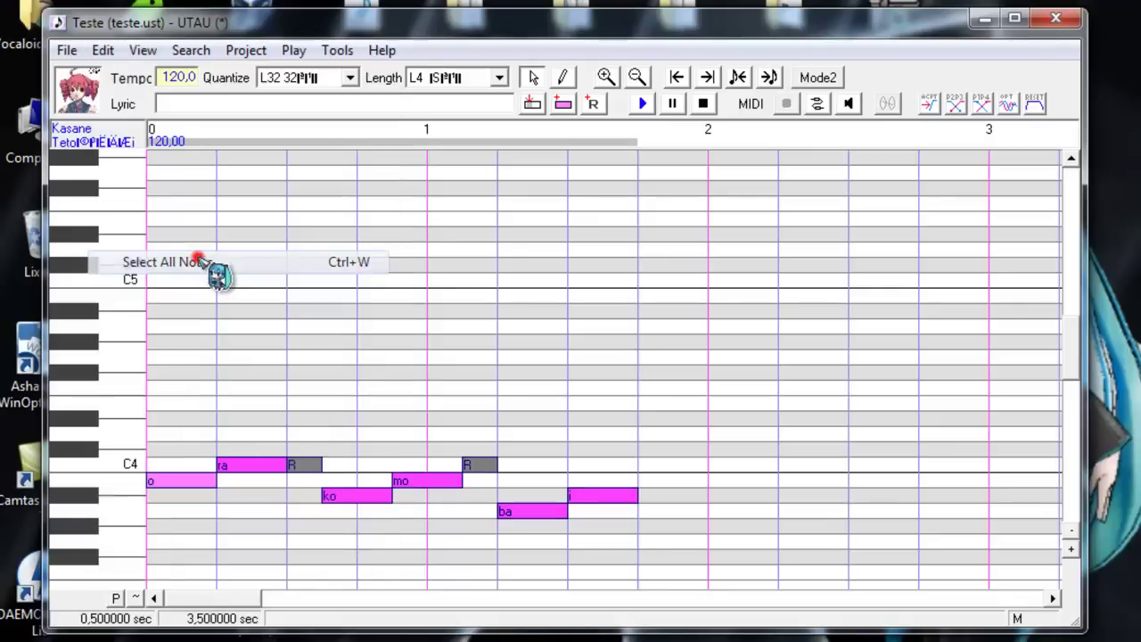
click(643, 105)
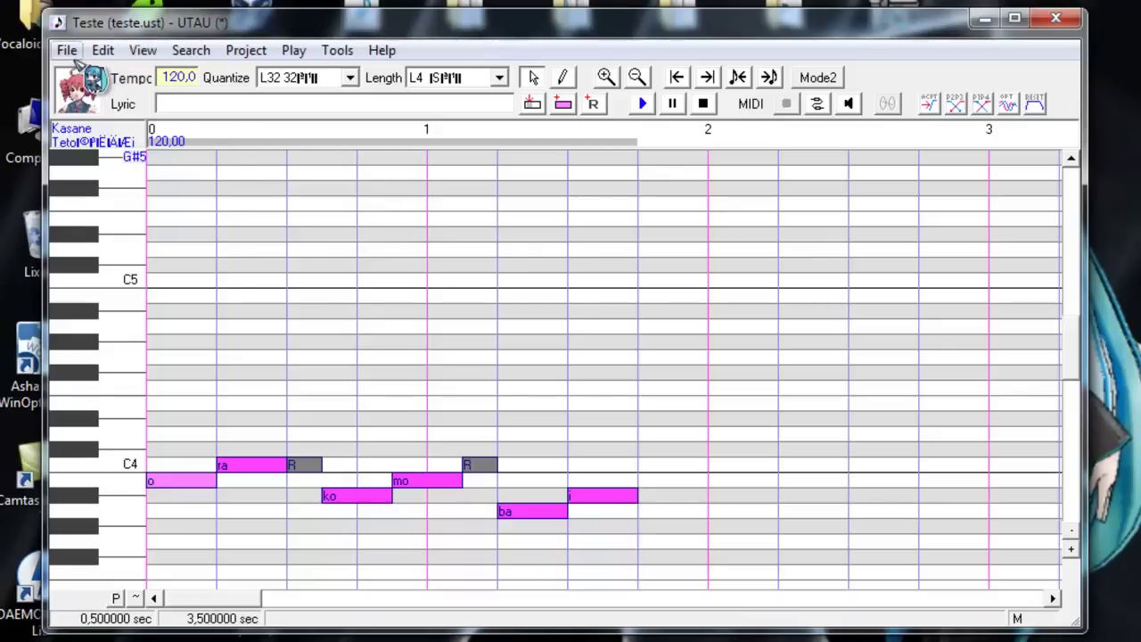
Step: Export the UTAU project to the desktop in VSQ format as teste.vsq
click(69, 51)
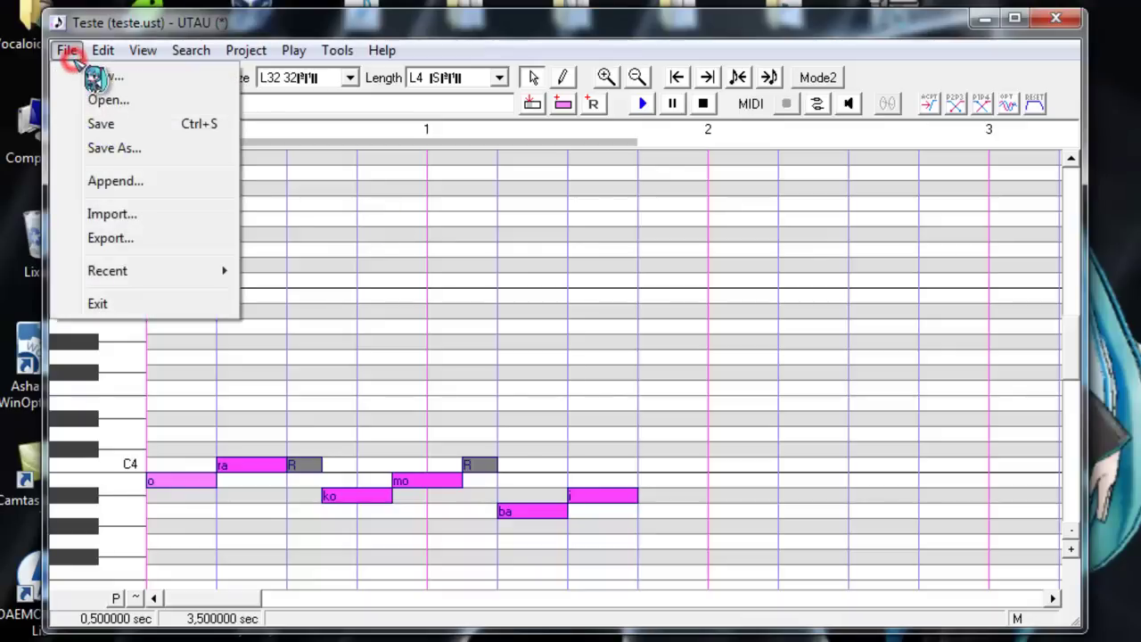
click(116, 238)
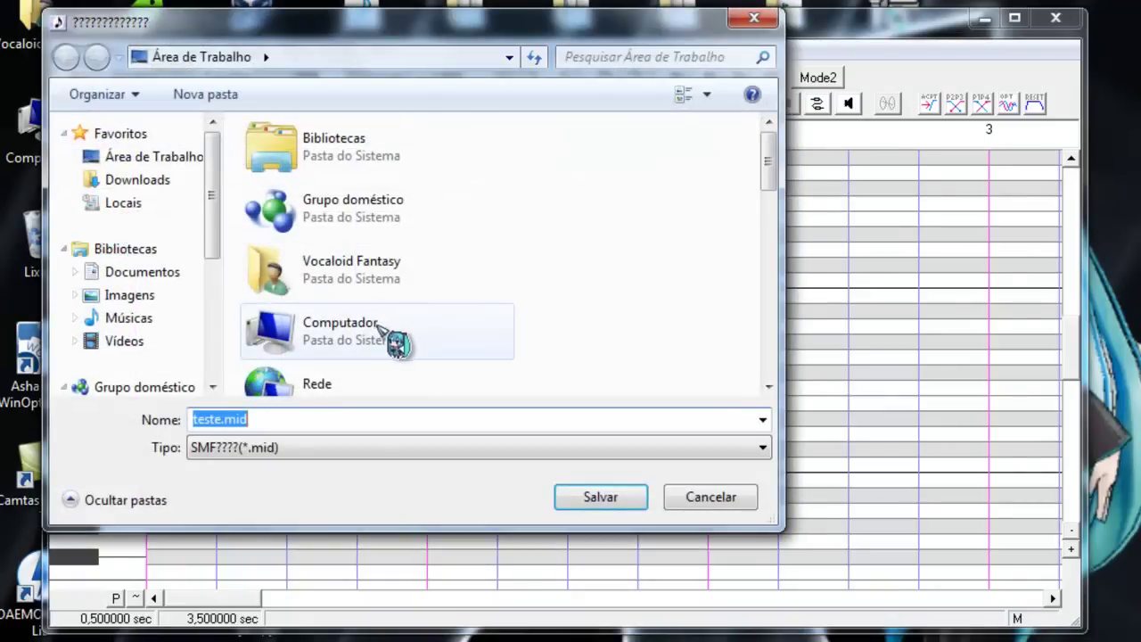
click(719, 455)
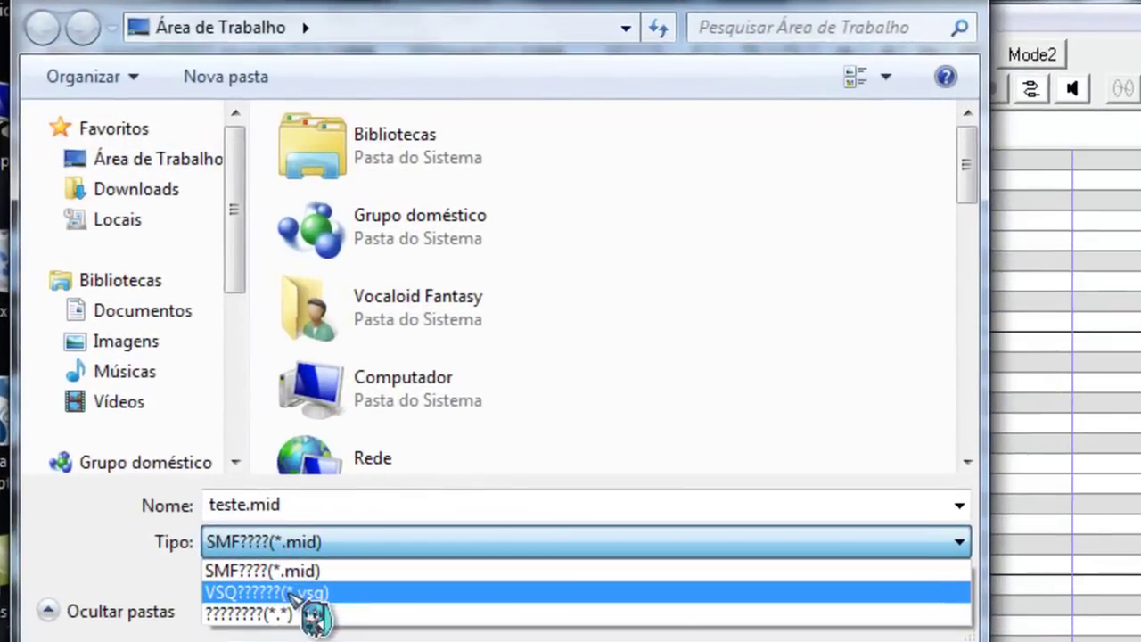
click(267, 510)
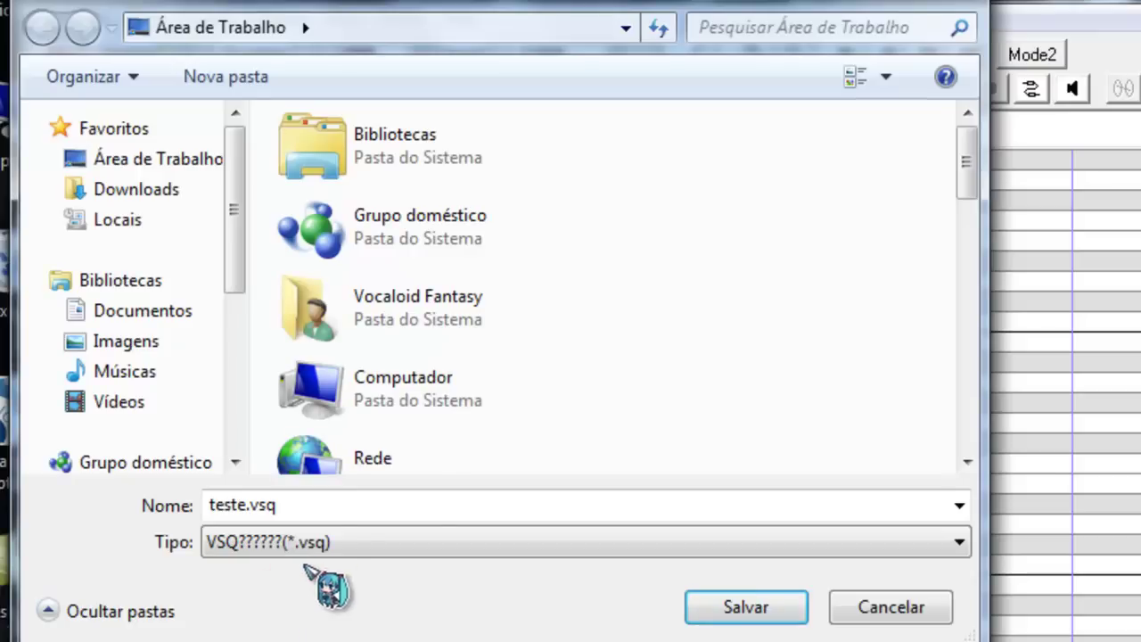
click(754, 605)
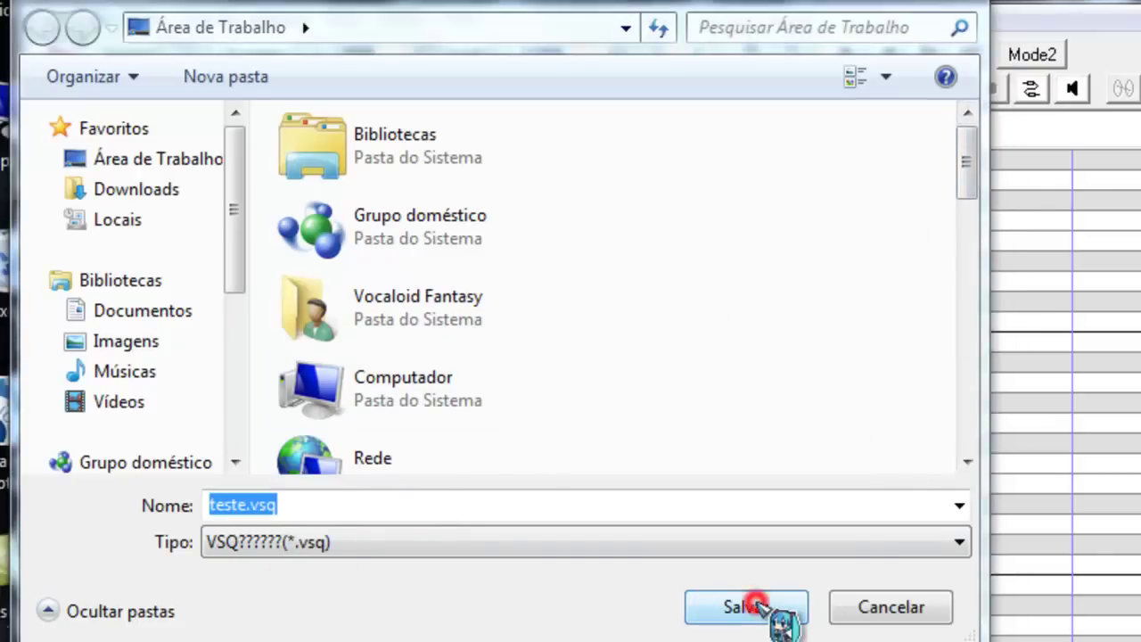
Step: Minimize UTAU, switch to VOCALOID Editor, and open teste.vsq from the desktop
click(988, 469)
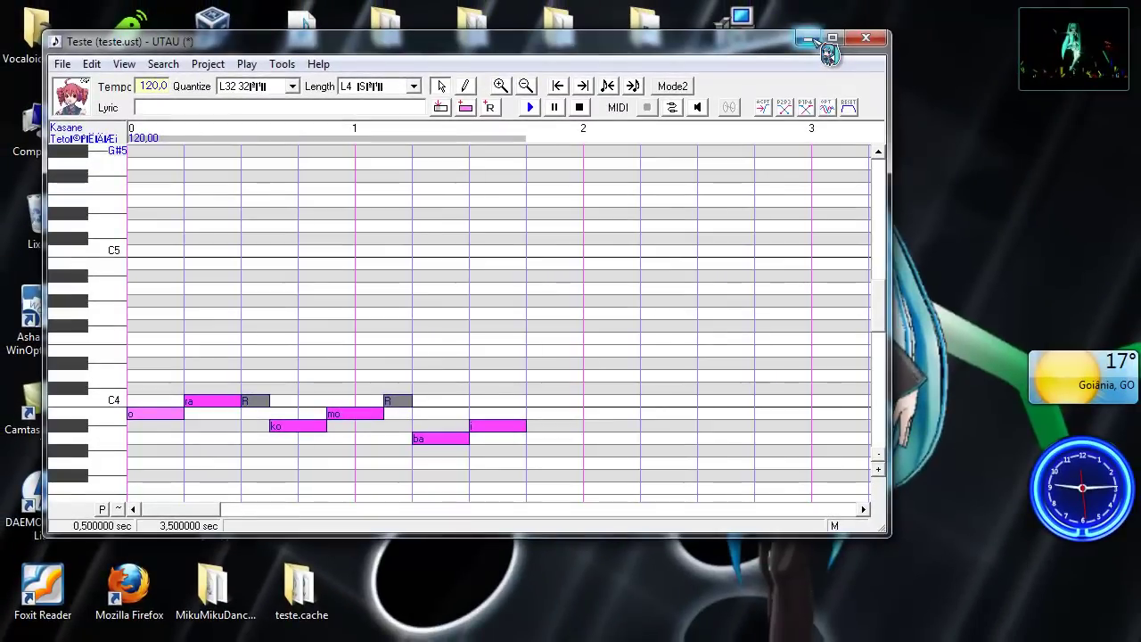
click(811, 39)
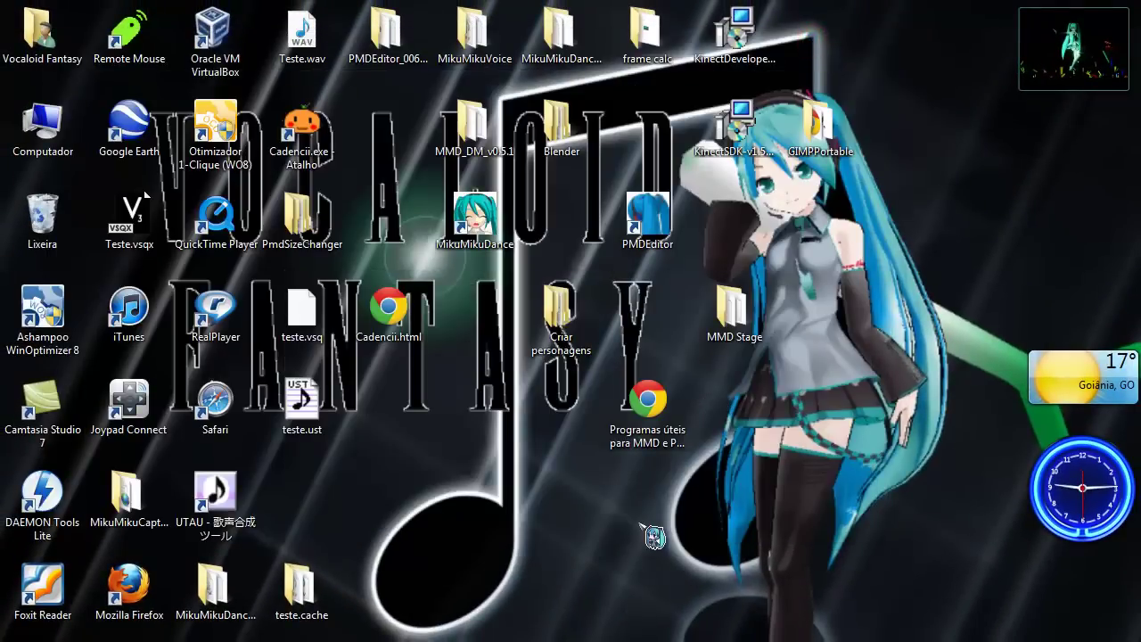
click(633, 639)
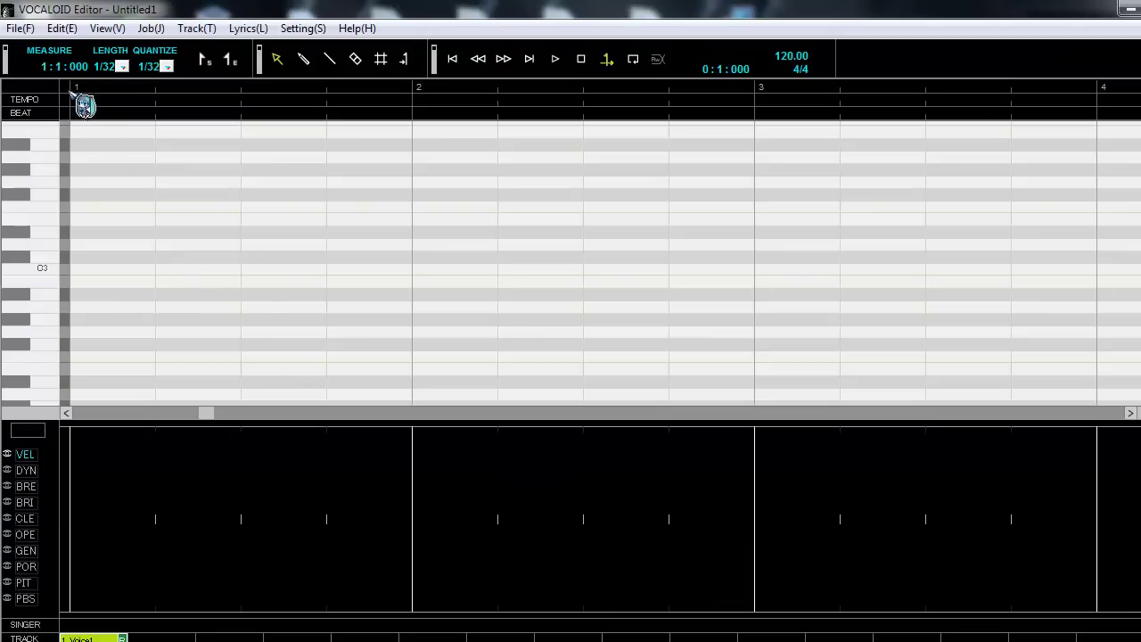
click(33, 30)
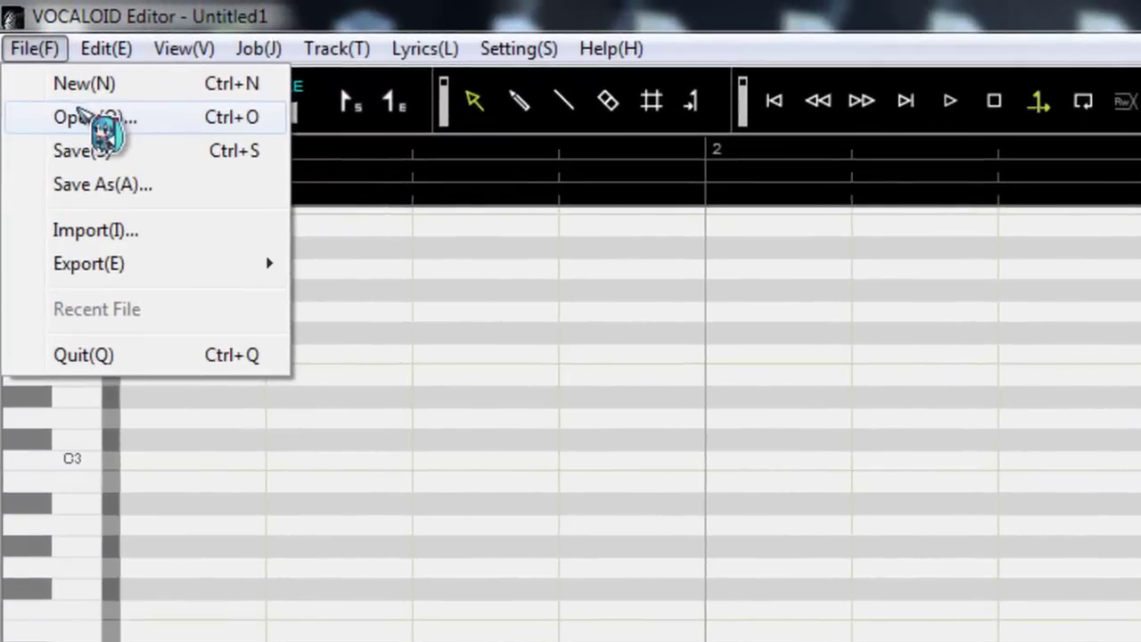
click(81, 111)
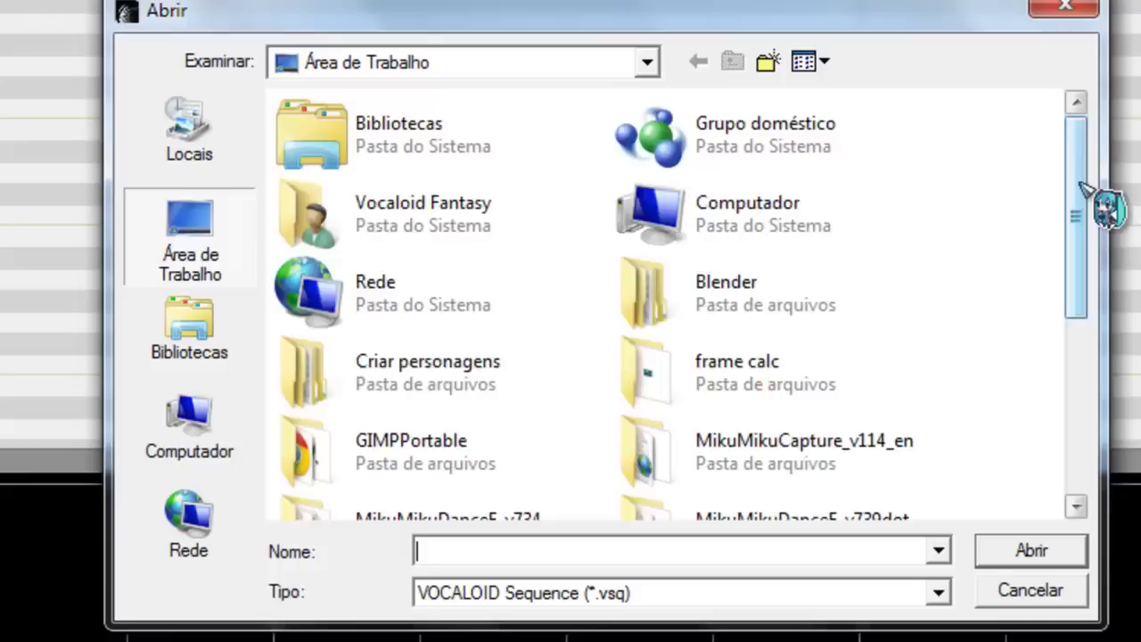
drag(1078, 182, 1085, 430)
double_click(462, 505)
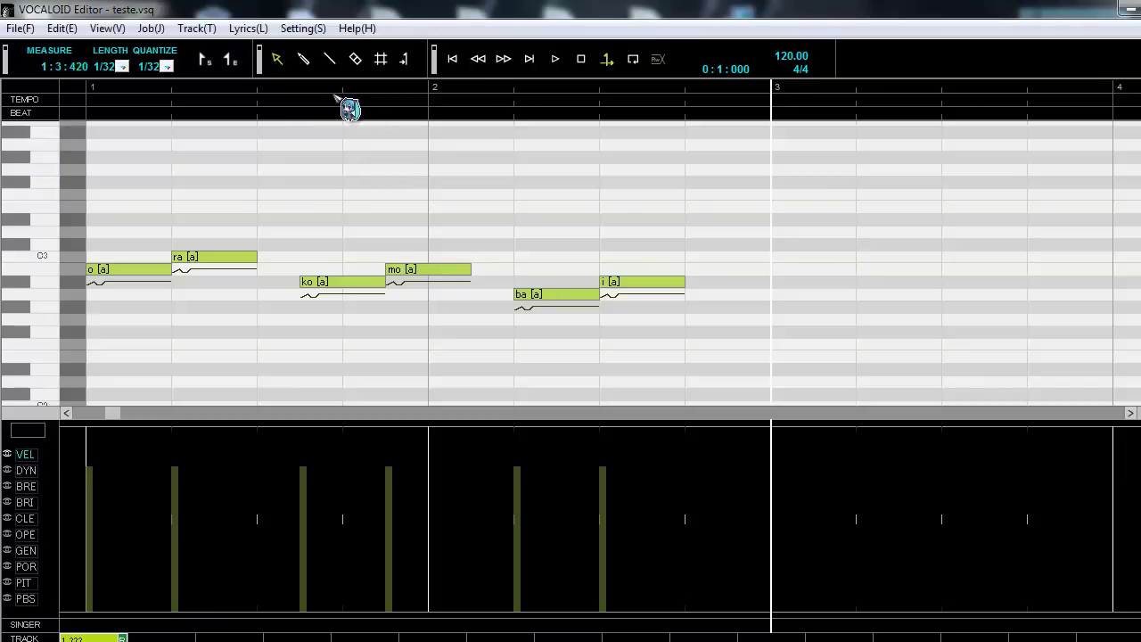
Step: Draw a temporary note on F#2 after the last note, confirm its lyric to refresh the phonemes, and delete that note
click(304, 59)
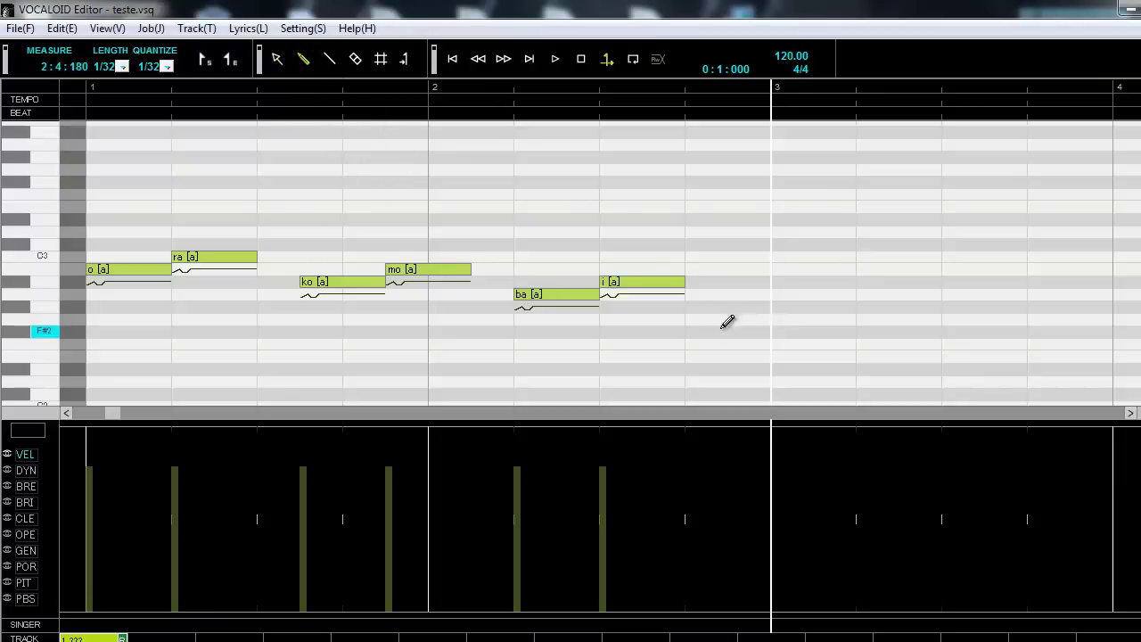
drag(713, 335, 792, 336)
double_click(759, 344)
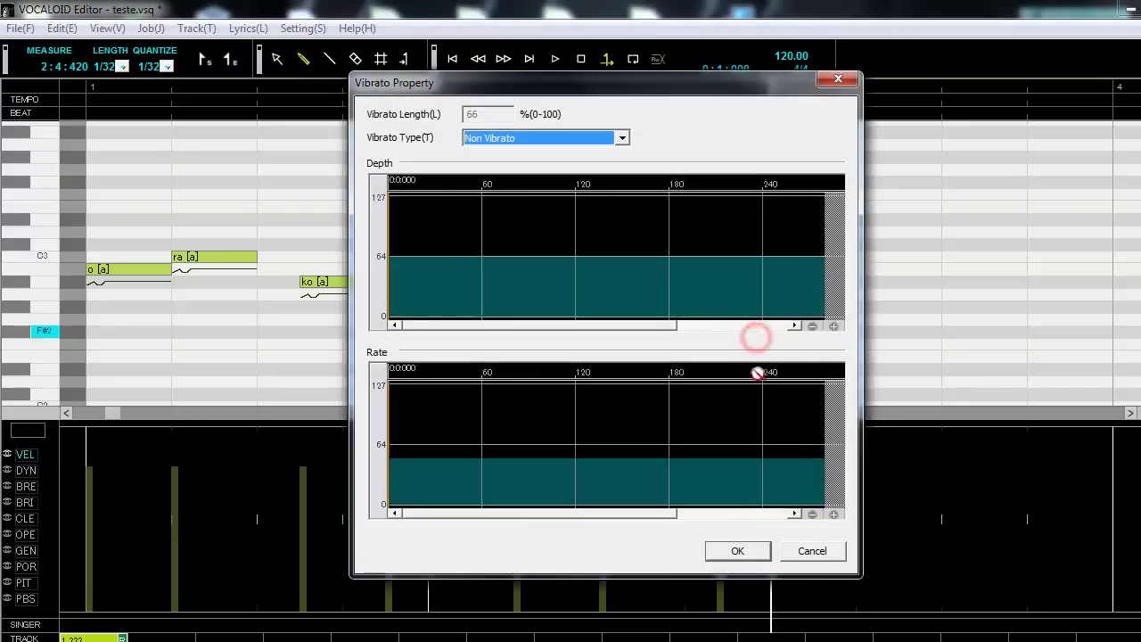
click(812, 551)
double_click(745, 333)
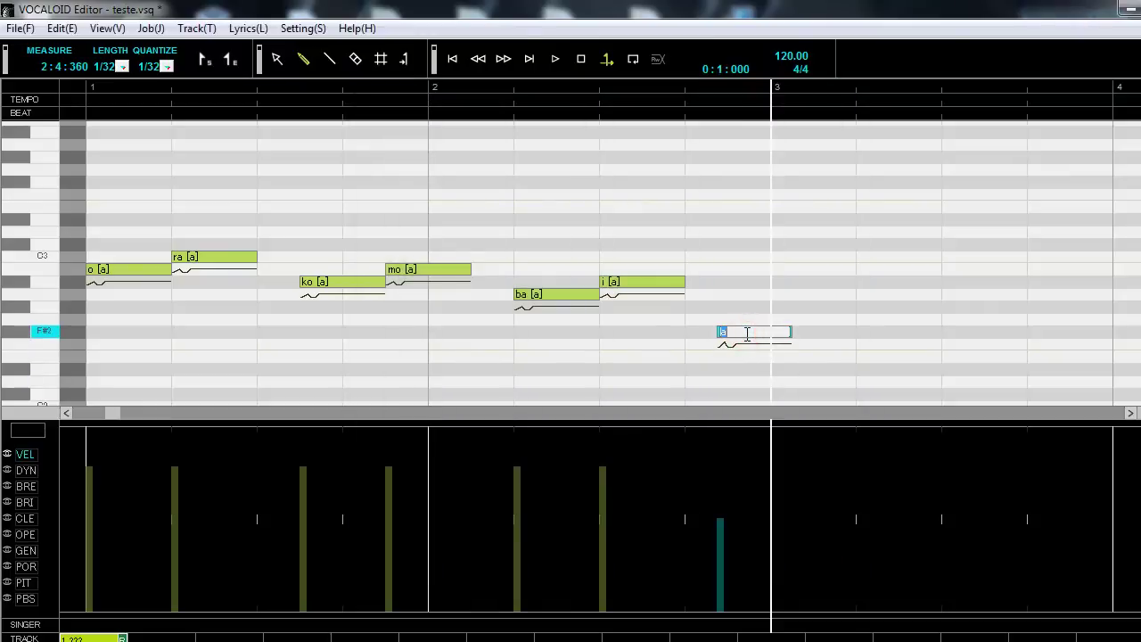
key(Return)
key(Delete)
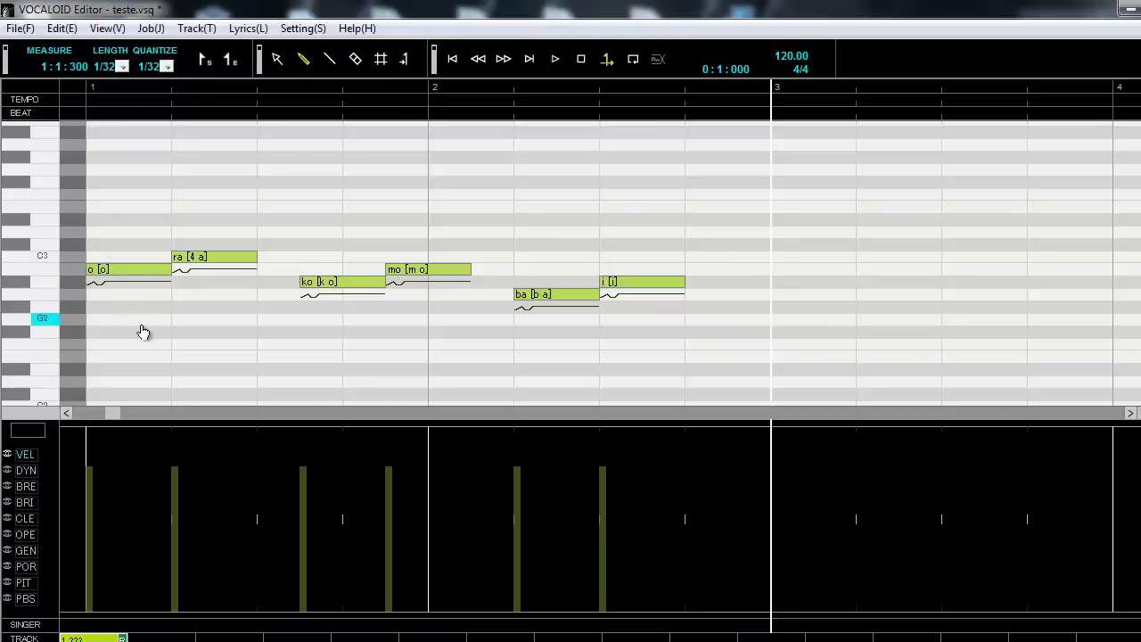
Step: Play the phrase from the start of measure 1 and save the sequence
click(89, 92)
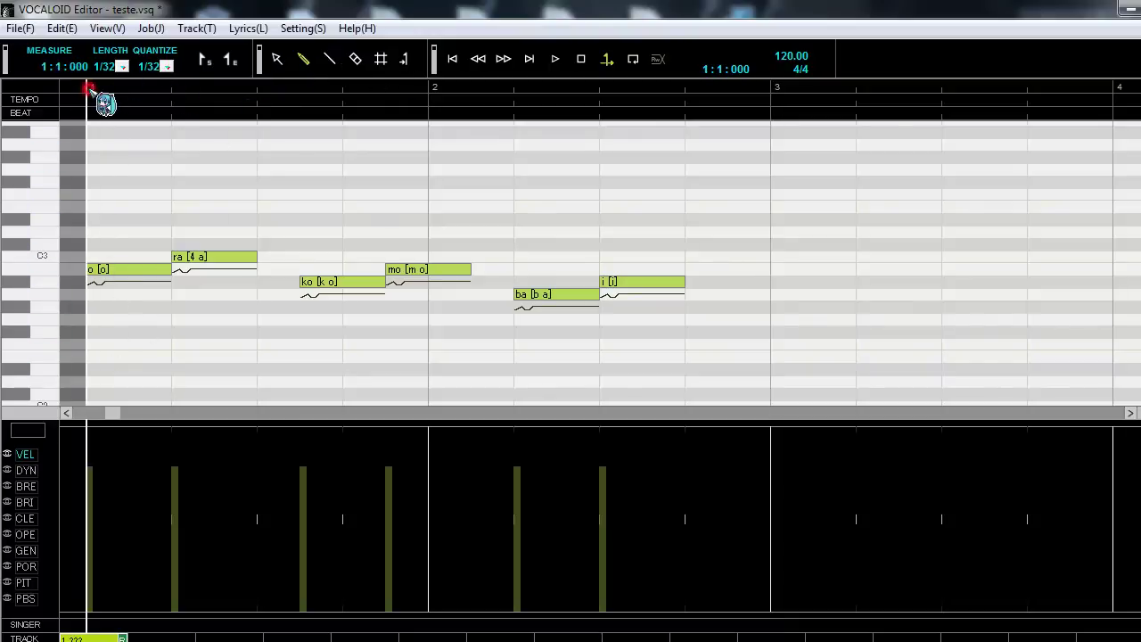
click(556, 61)
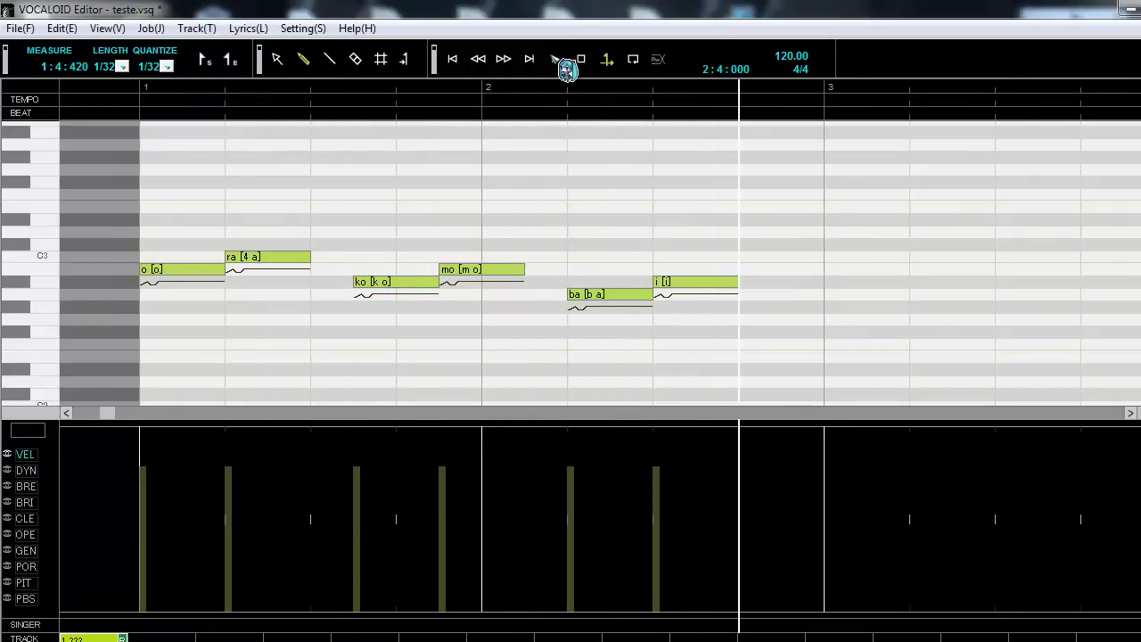
click(19, 28)
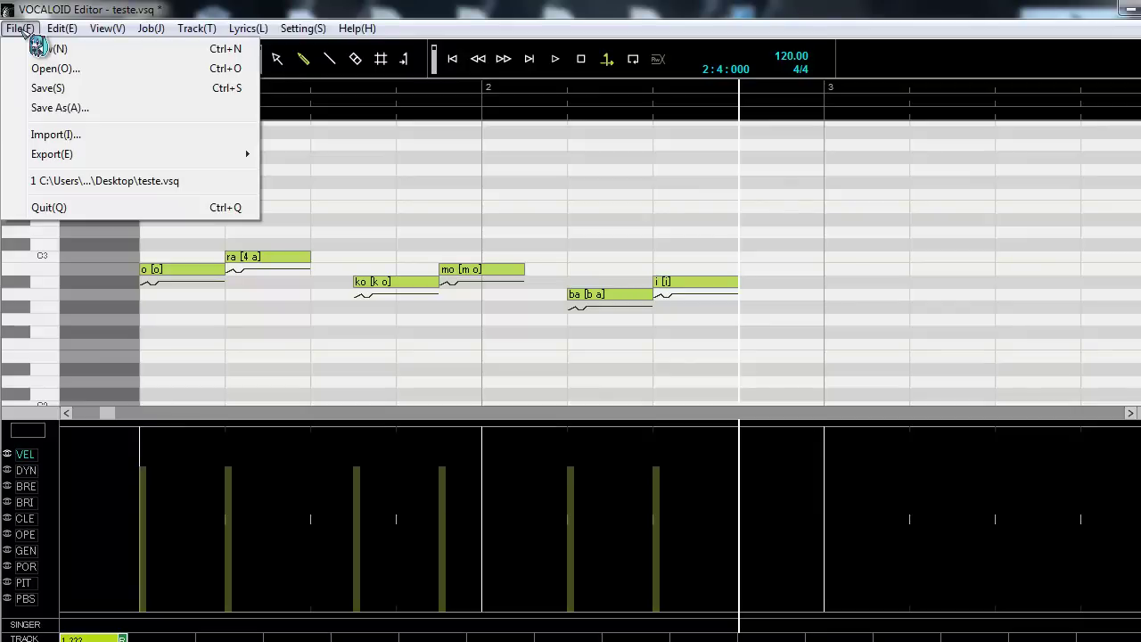
click(80, 89)
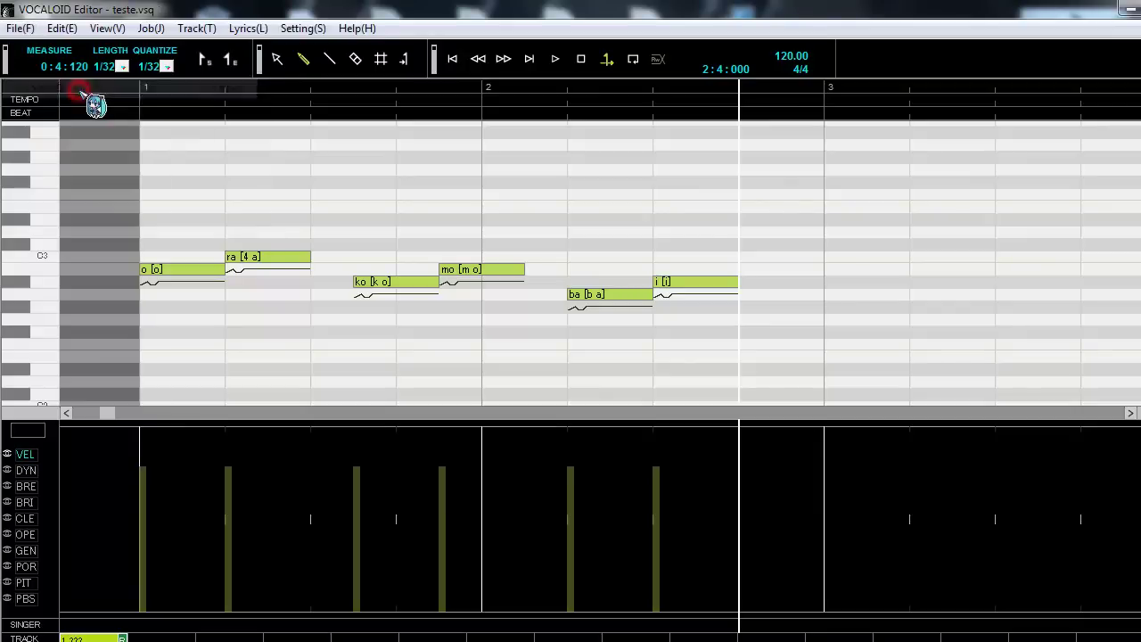
Step: Minimize VOCALOID Editor, run MikuMikuDance from the desktop, and turn on the black background
click(1128, 13)
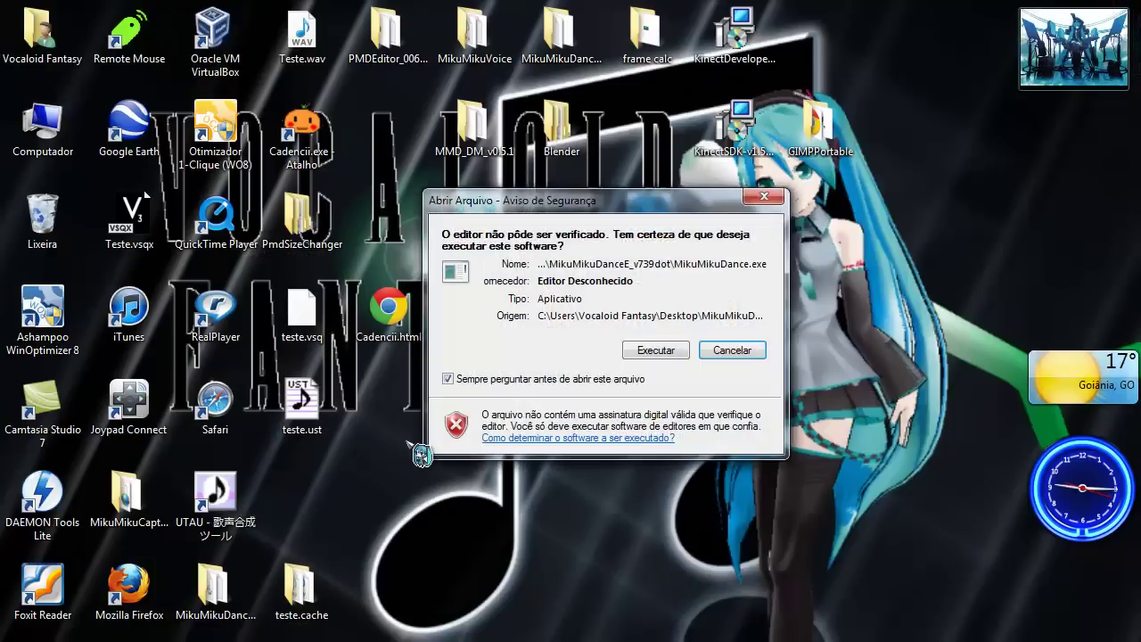
click(636, 348)
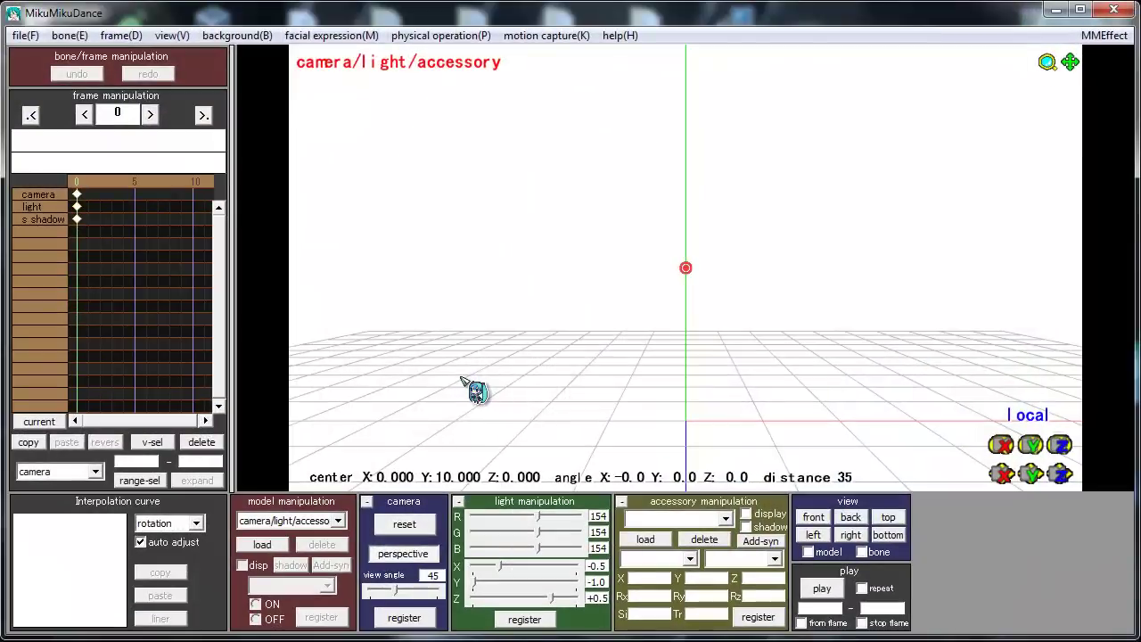
click(257, 37)
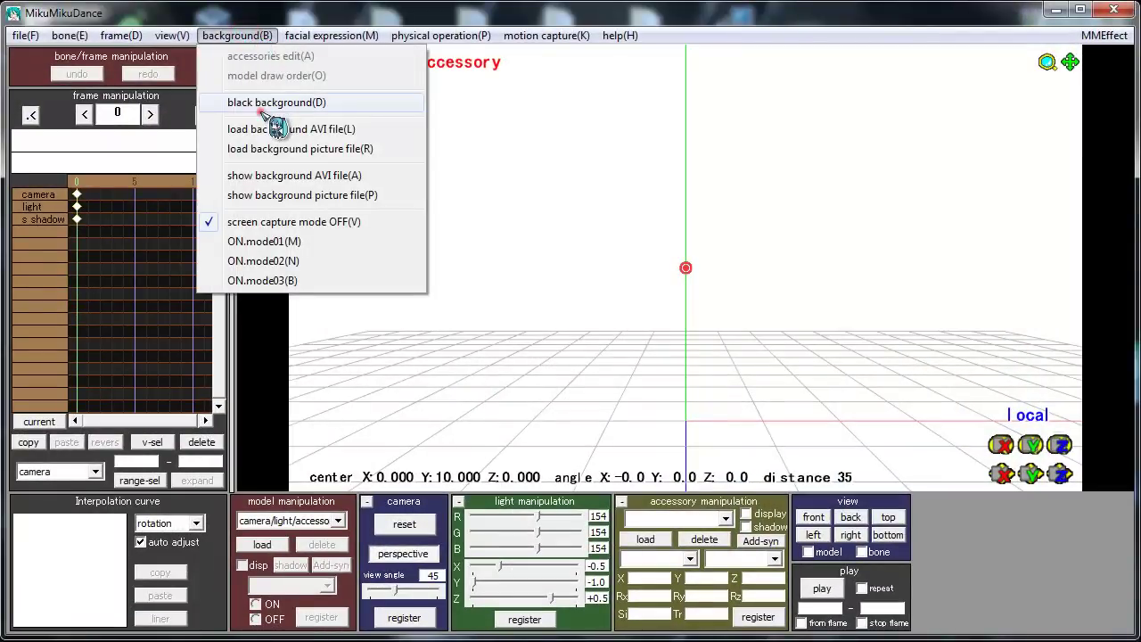
click(235, 93)
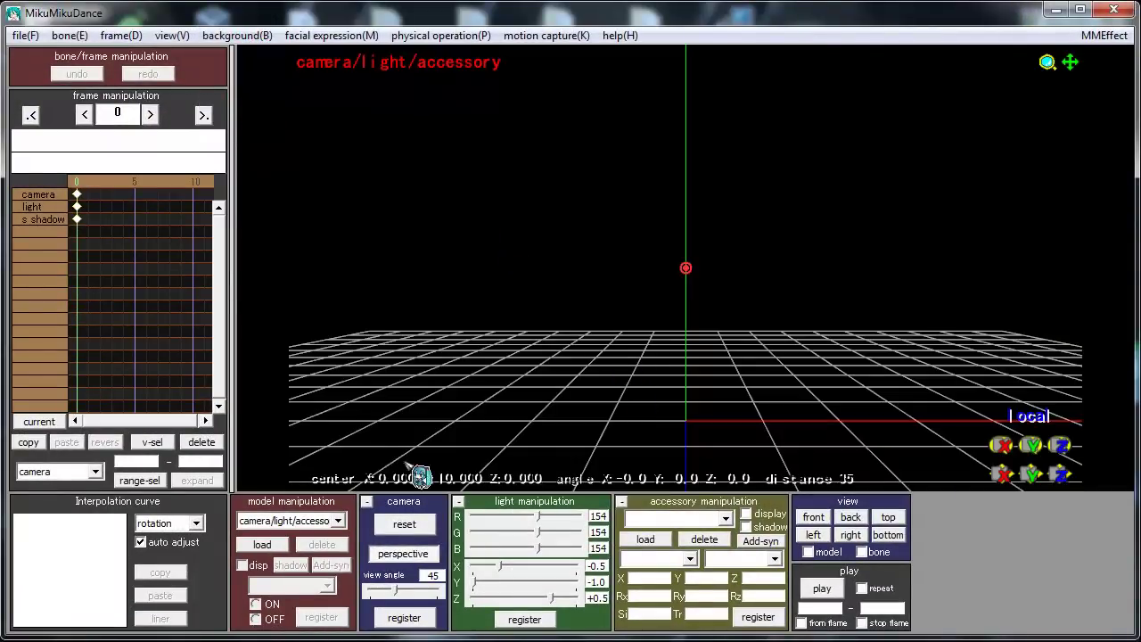
Step: Load the Aoki Lapis.pmd model from the Aoki Lapis folder, accept its information, and turn off bone selection
click(262, 543)
drag(716, 214, 717, 151)
double_click(206, 210)
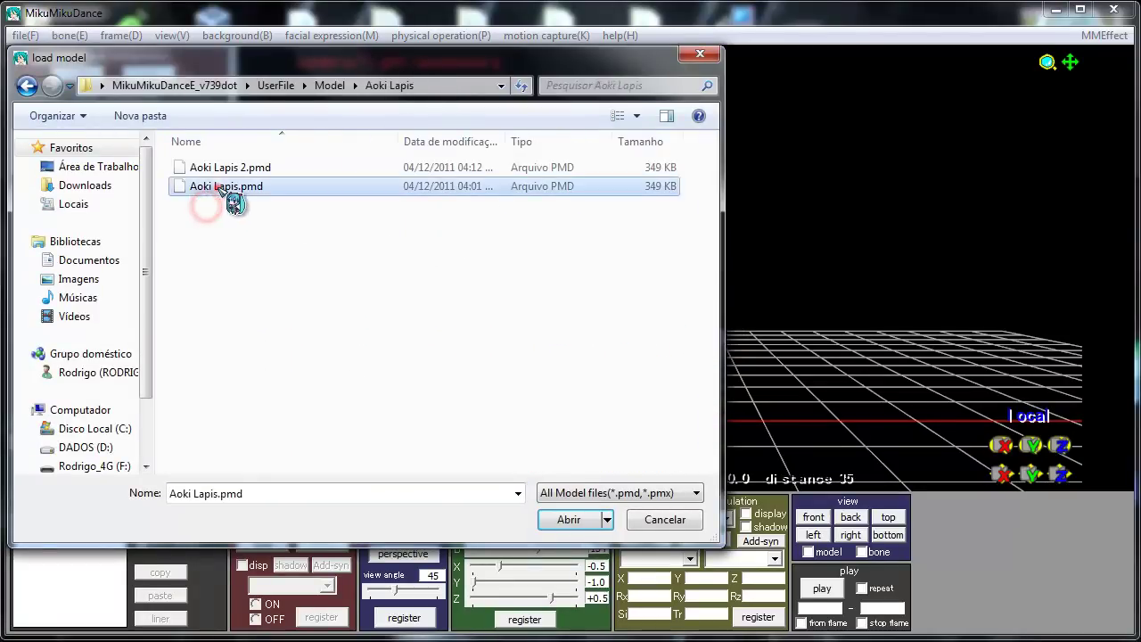
double_click(223, 187)
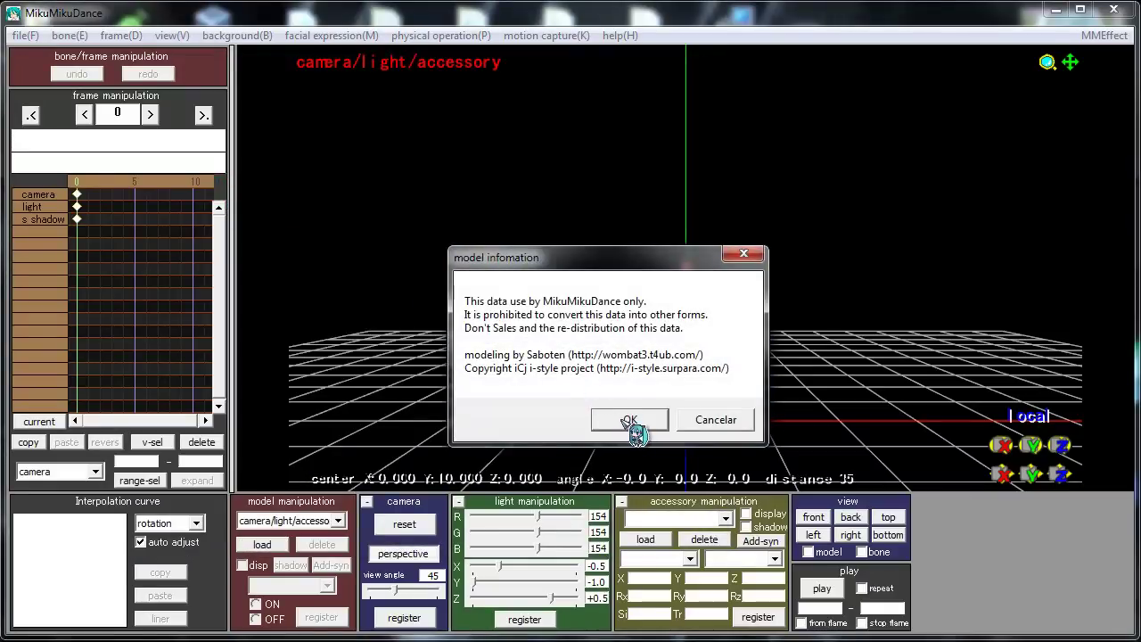
click(629, 421)
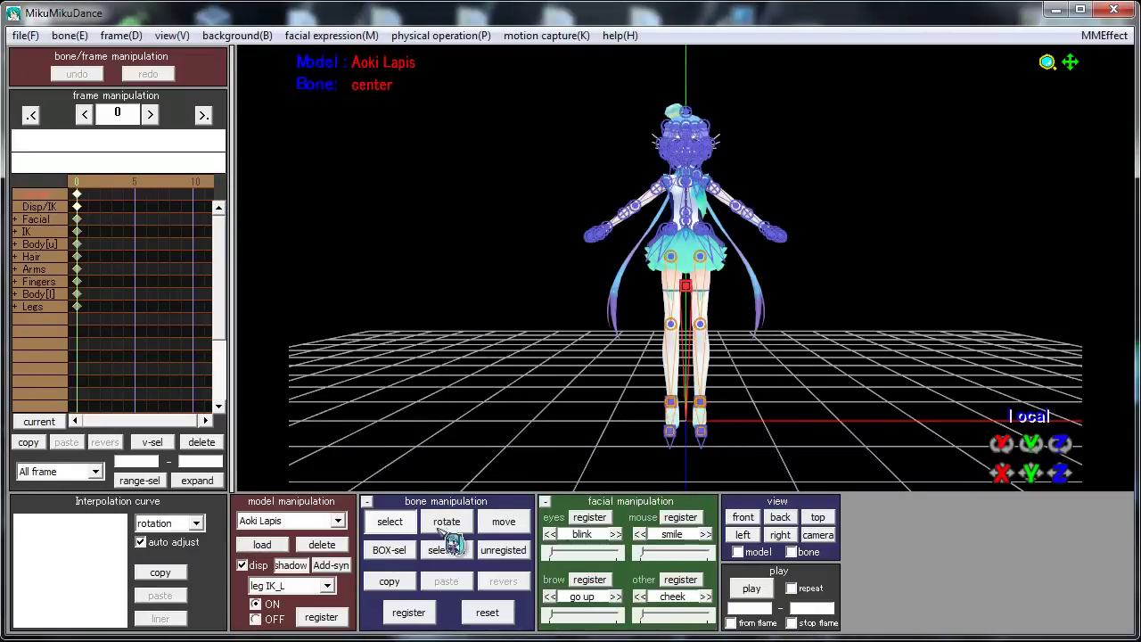
click(390, 524)
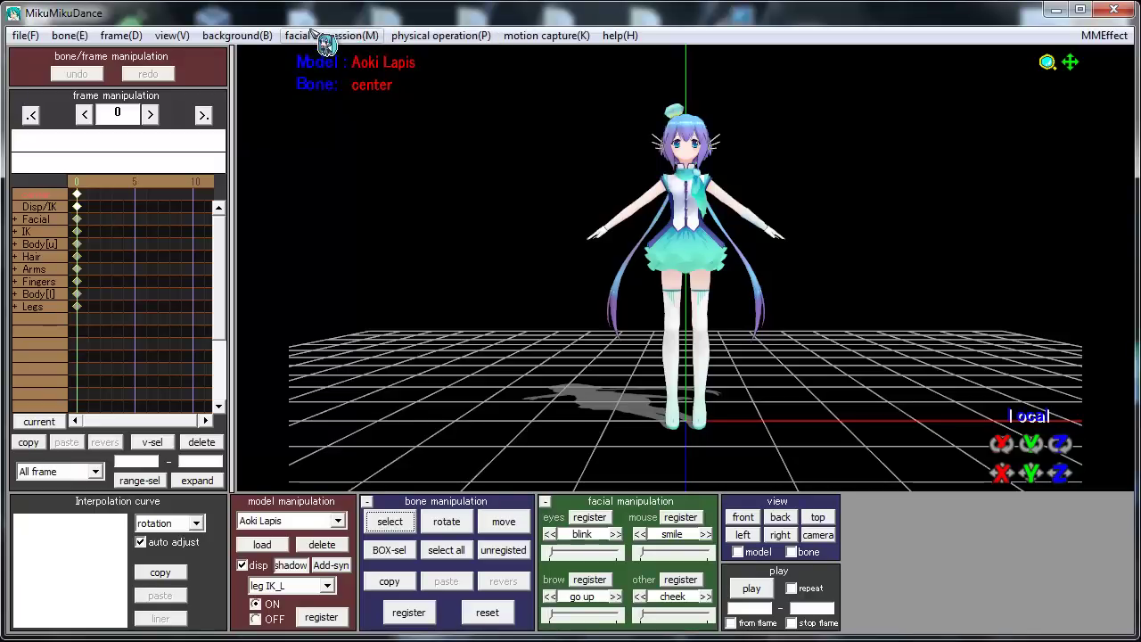
Step: Load the motion data from the Realistic Standing folder onto the Aoki Lapis model
click(25, 36)
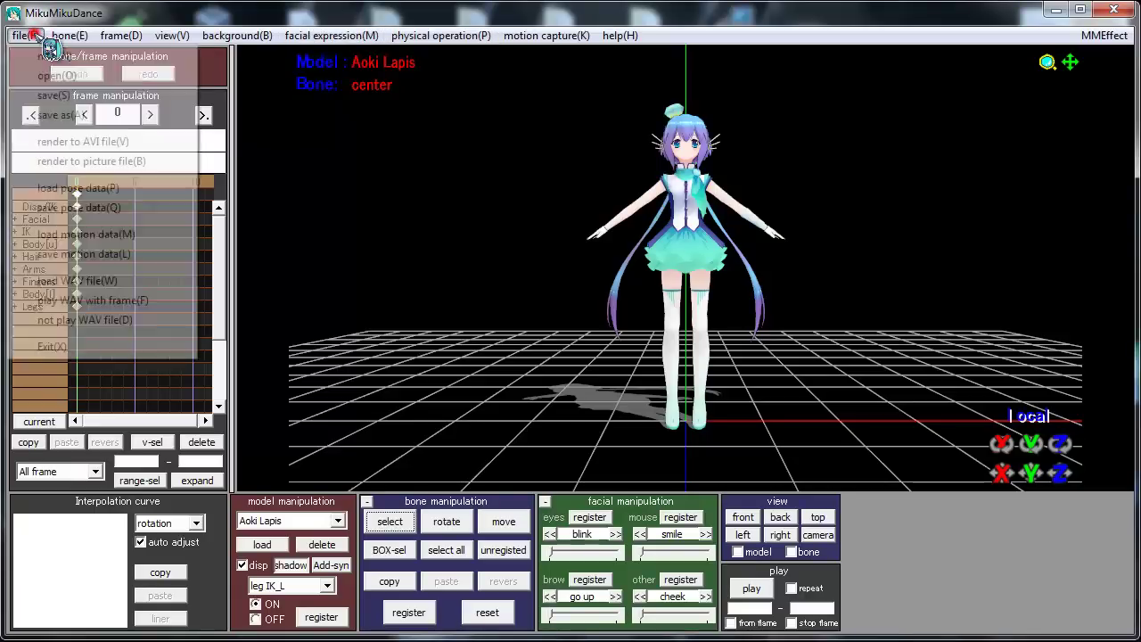
click(134, 234)
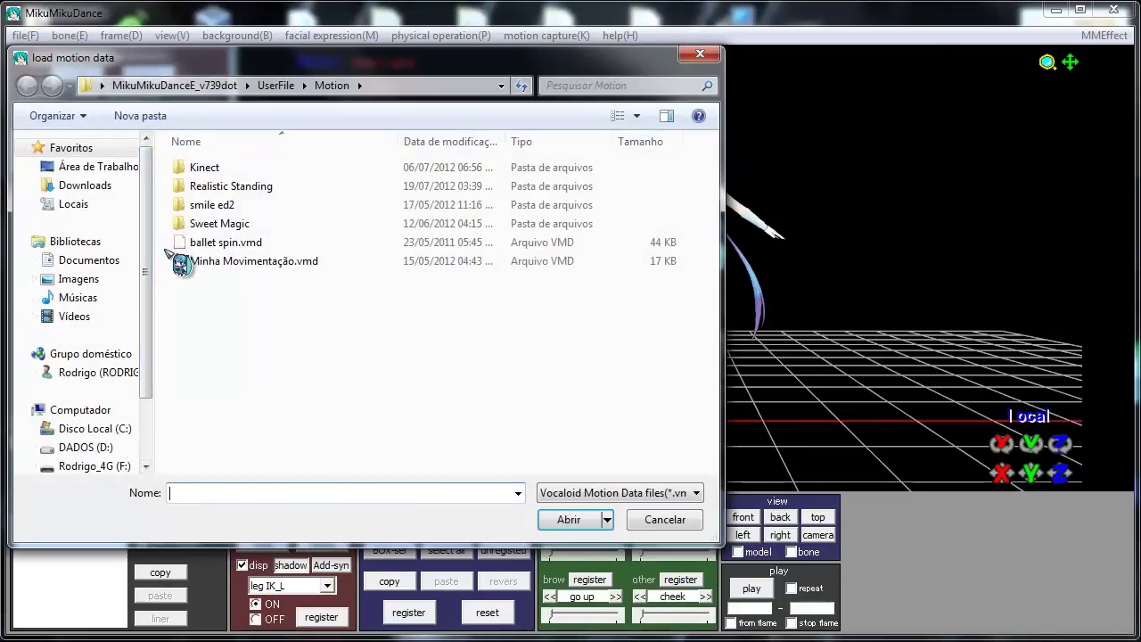
double_click(242, 186)
click(246, 168)
double_click(246, 168)
click(608, 401)
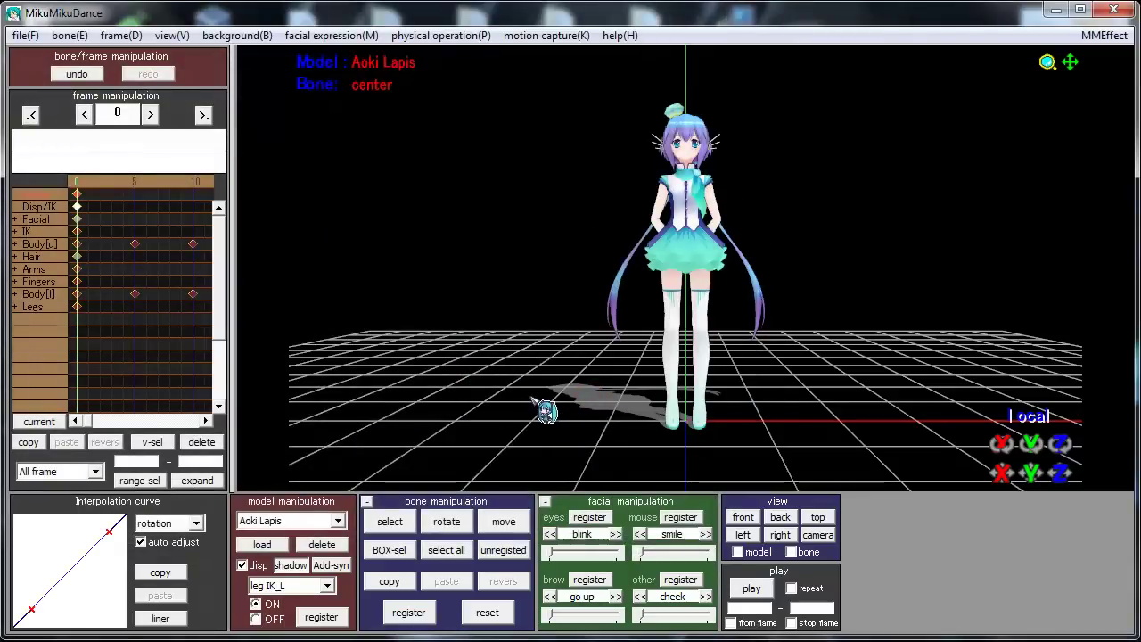
Step: Lip-sync the model with teste.vsq from the desktop and return the timeline to frame 0
click(339, 36)
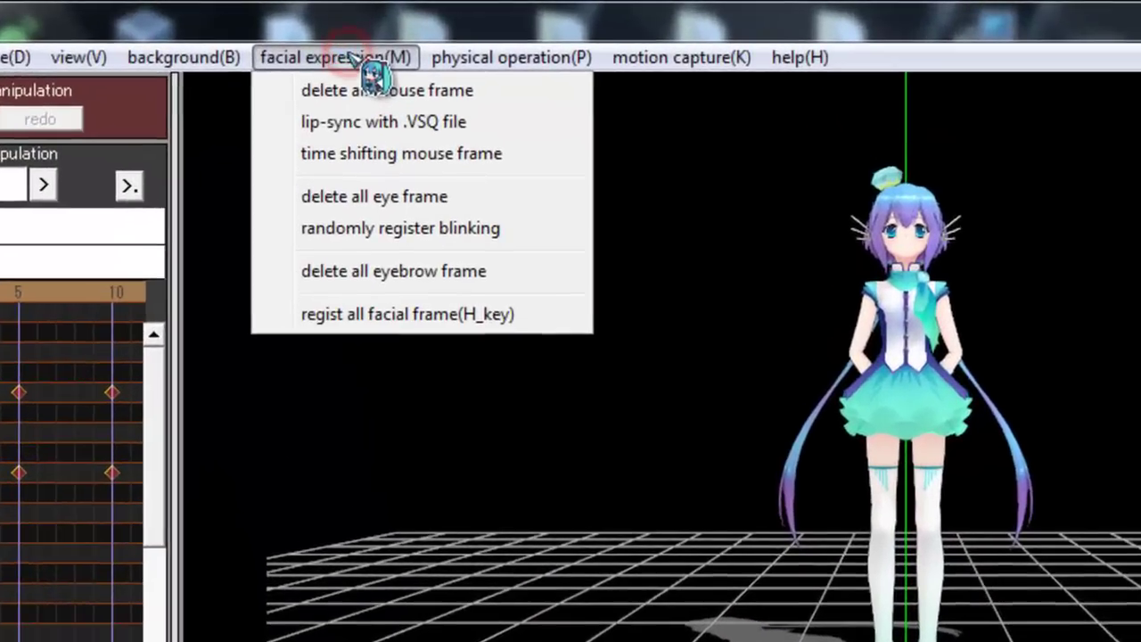
click(395, 125)
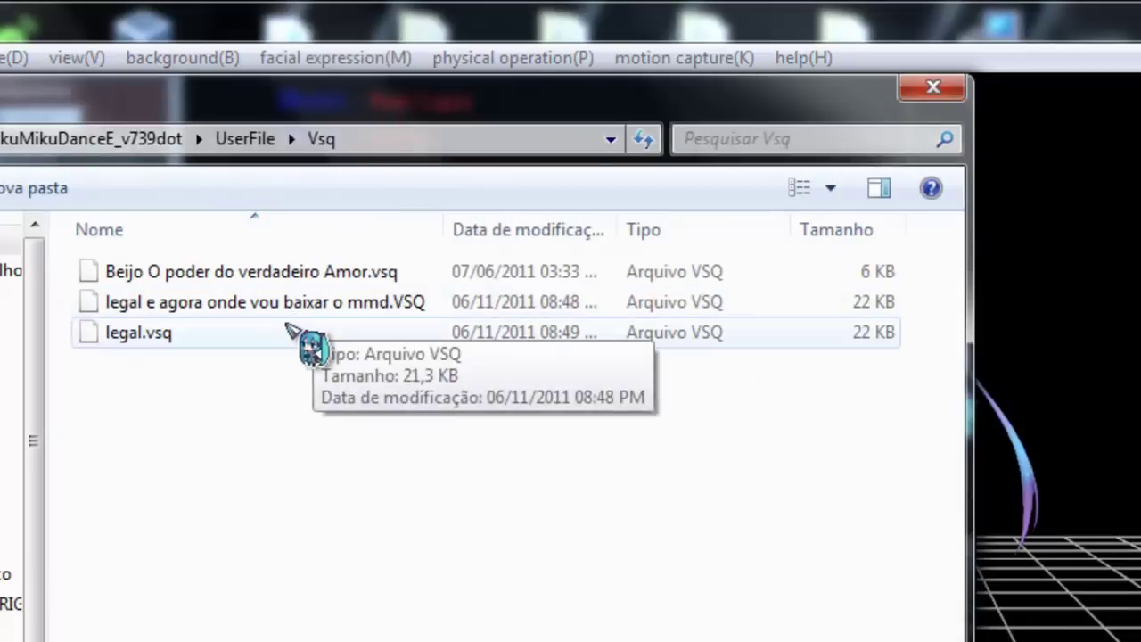
click(11, 268)
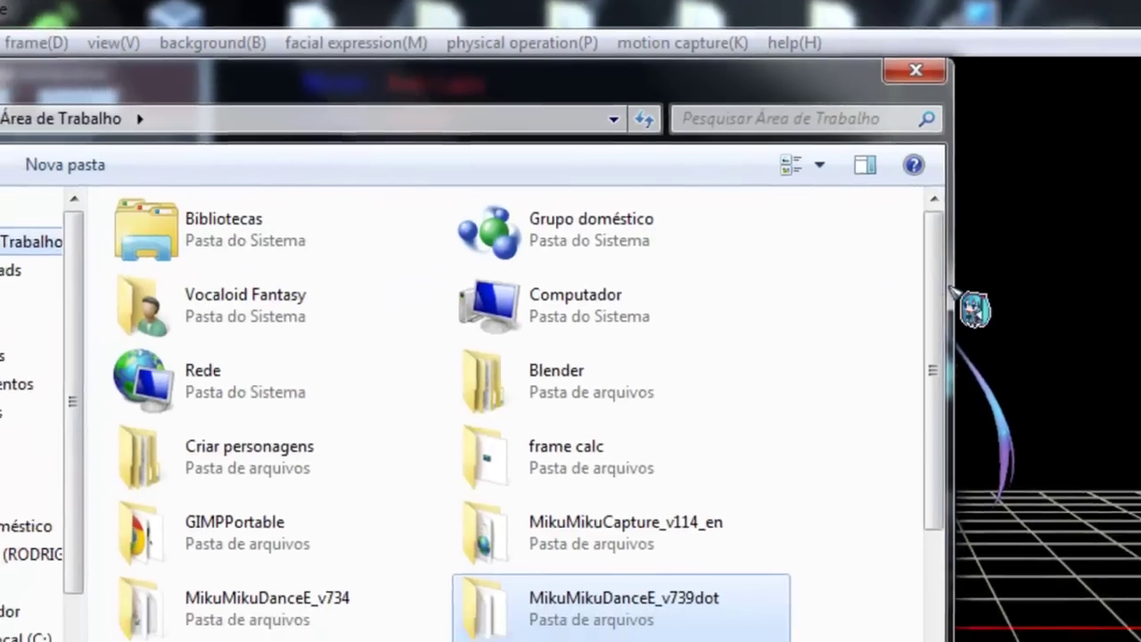
scroll(624, 401, down, 2)
double_click(339, 526)
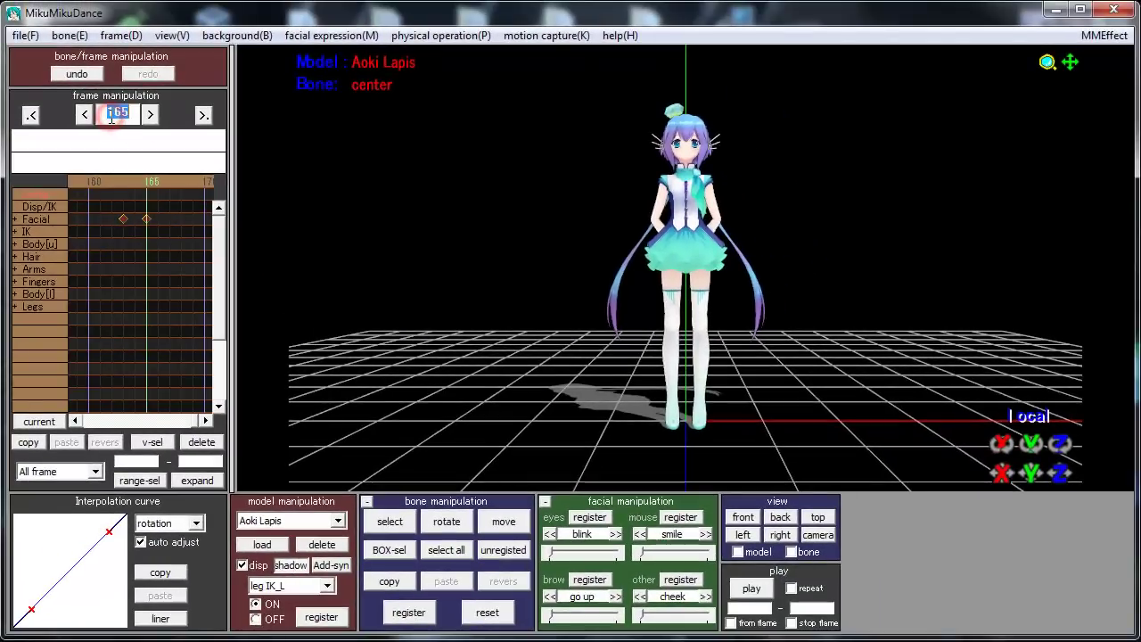
click(111, 116)
text(0)
key(Return)
Step: Load Teste.wav from the desktop as the project's WAV file
click(25, 35)
click(120, 281)
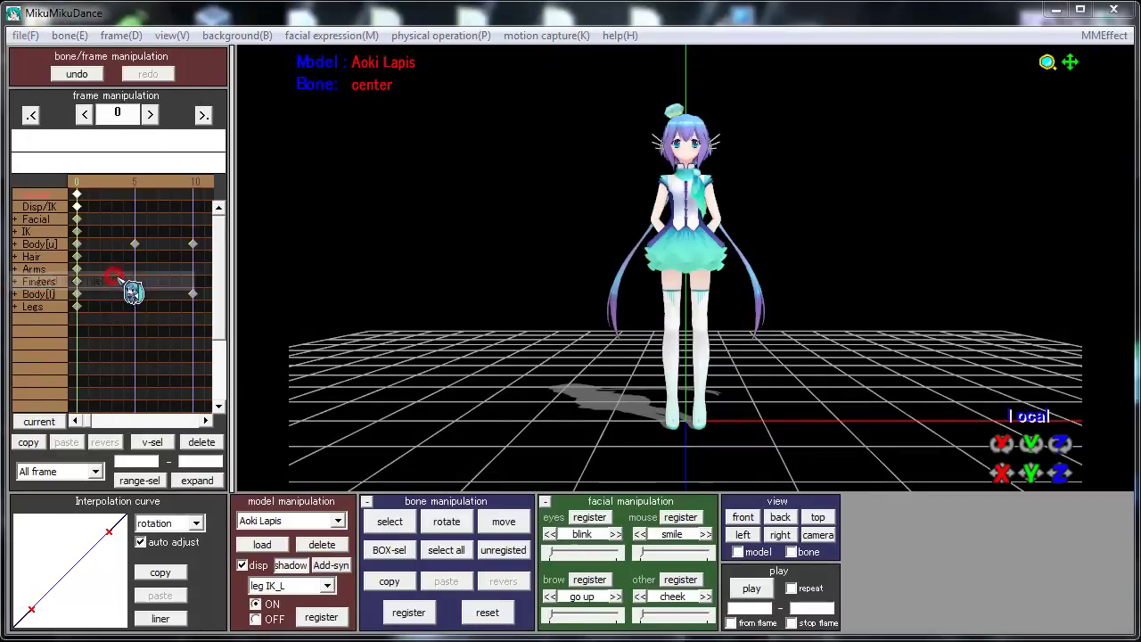
click(77, 164)
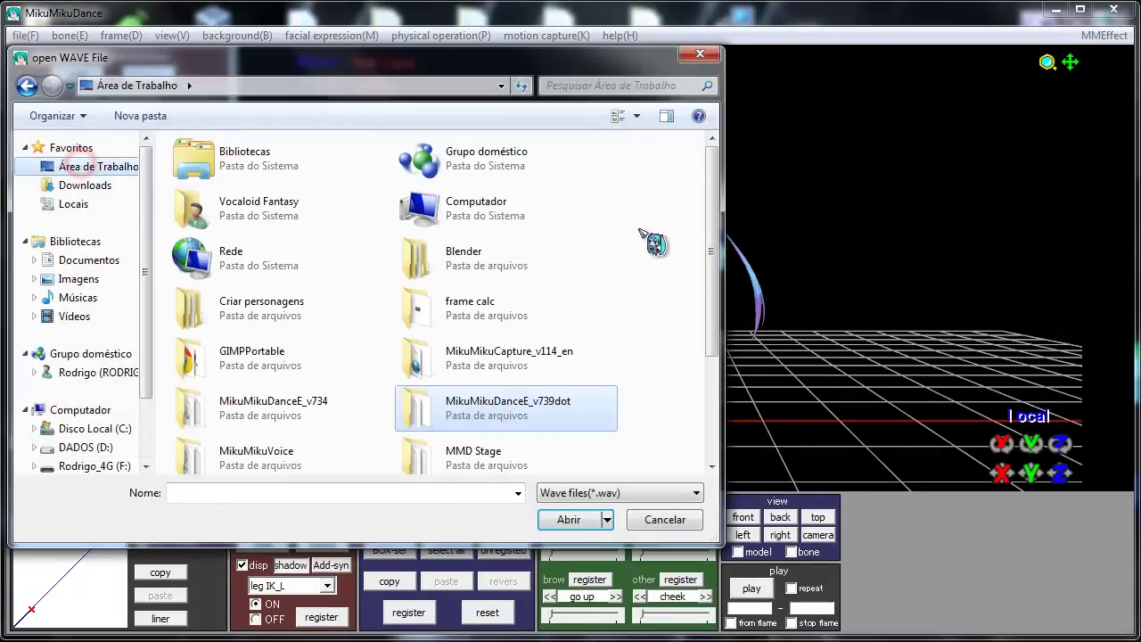
drag(707, 214, 682, 390)
double_click(201, 450)
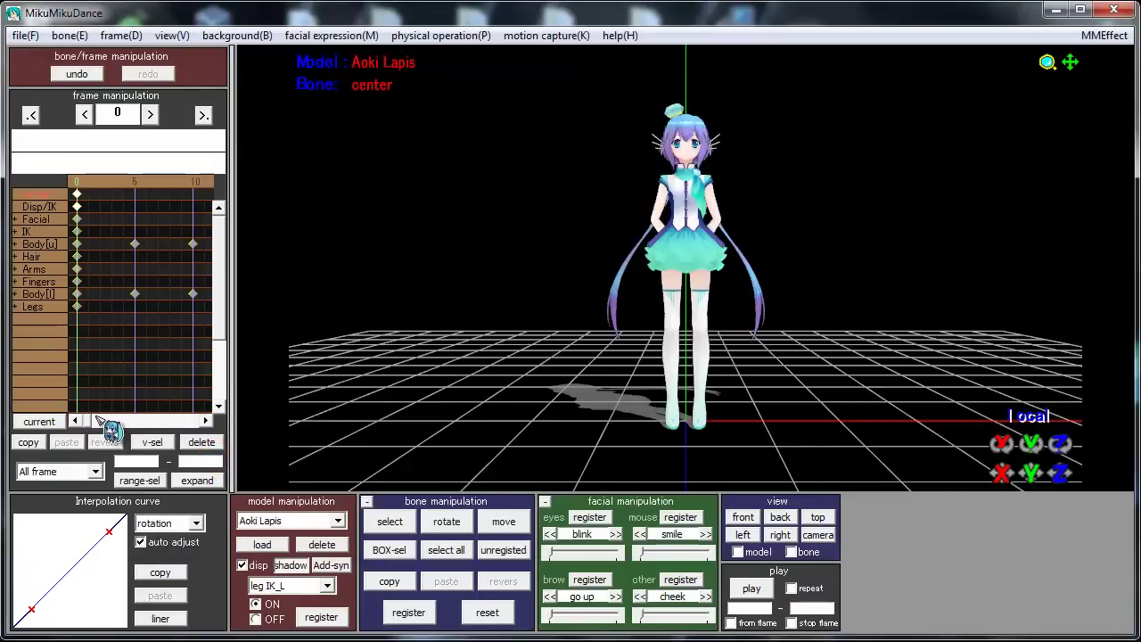
Step: Look through the end of the timeline, minimize MikuMikuDance, and play Teste.wav from the desktop in the media player
drag(93, 419, 210, 428)
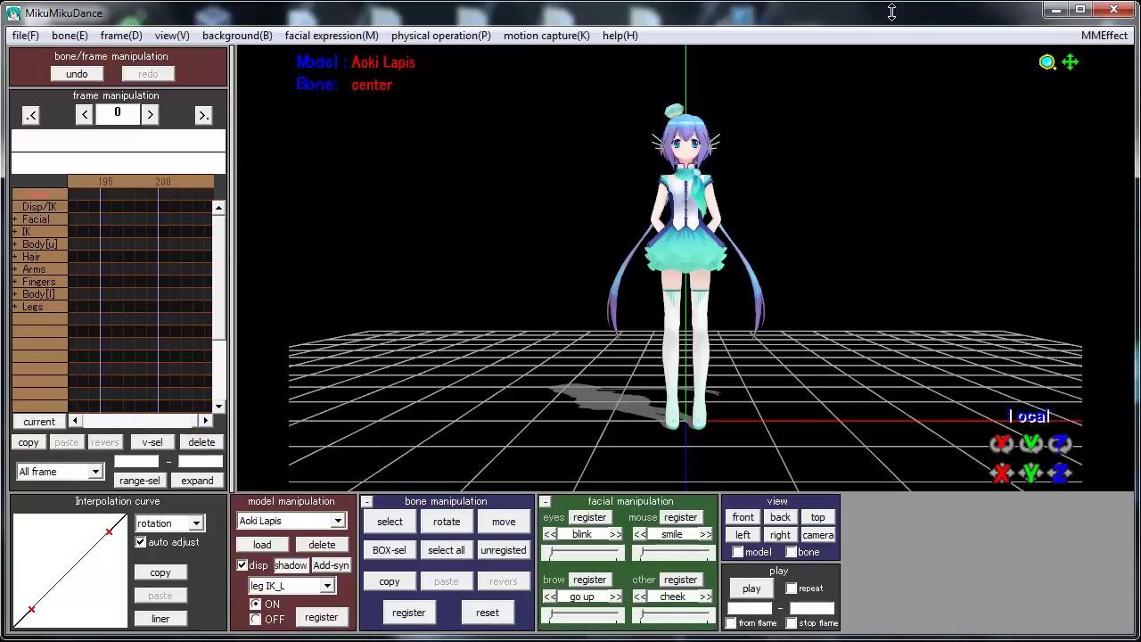
click(1055, 9)
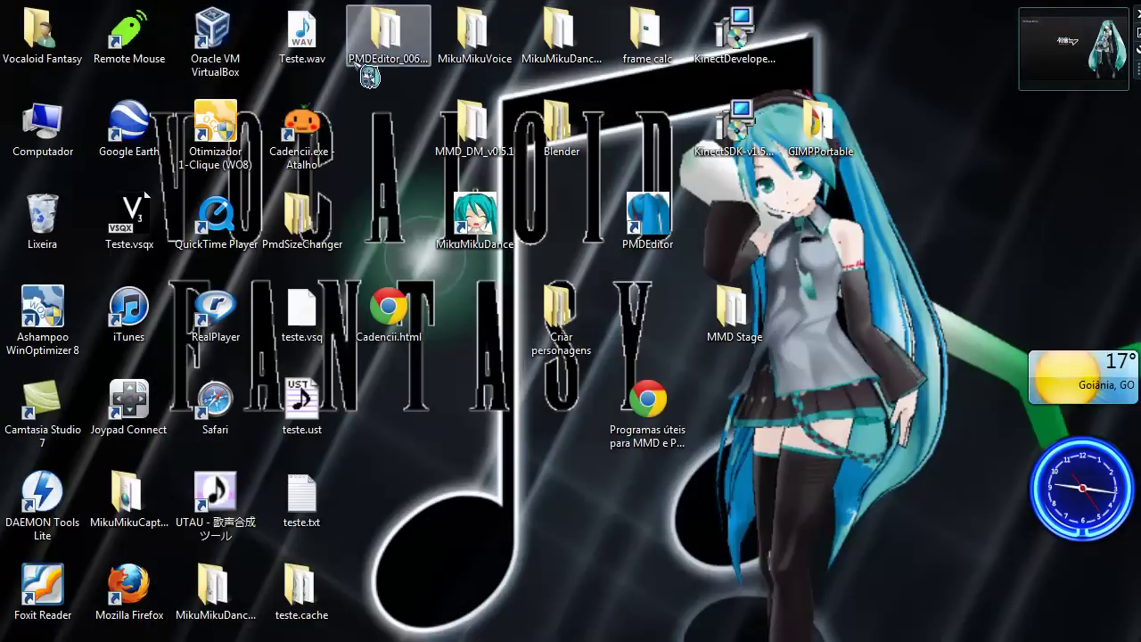
double_click(321, 70)
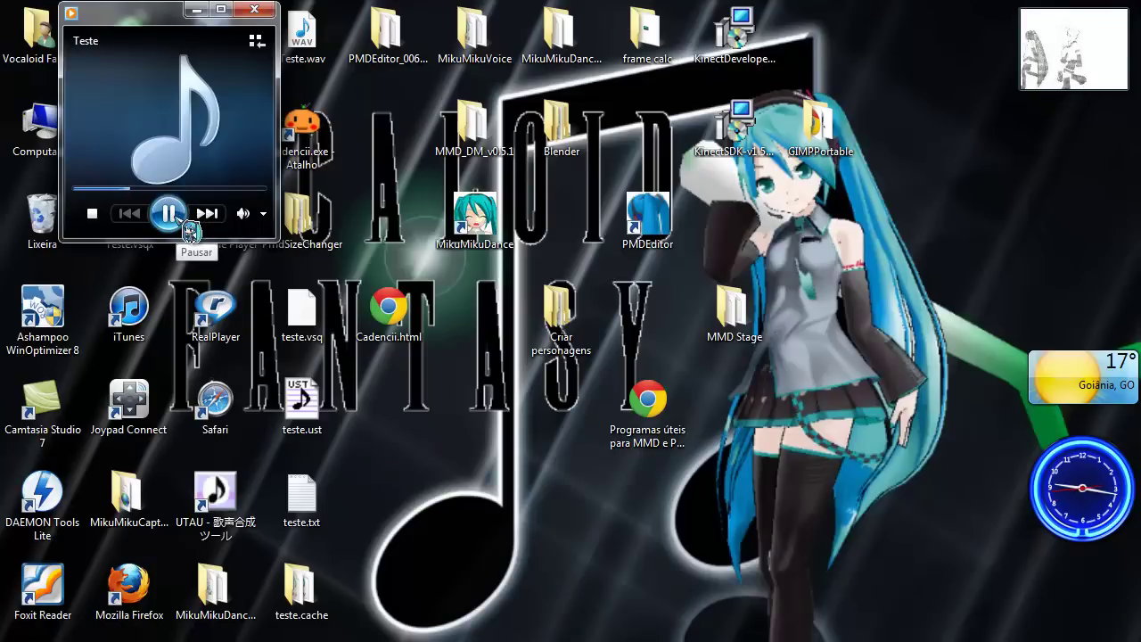
Step: Close the media player, return the MikuMikuDance timeline to its start, and switch to camera/light/accessory mode with a closer camera view
click(254, 9)
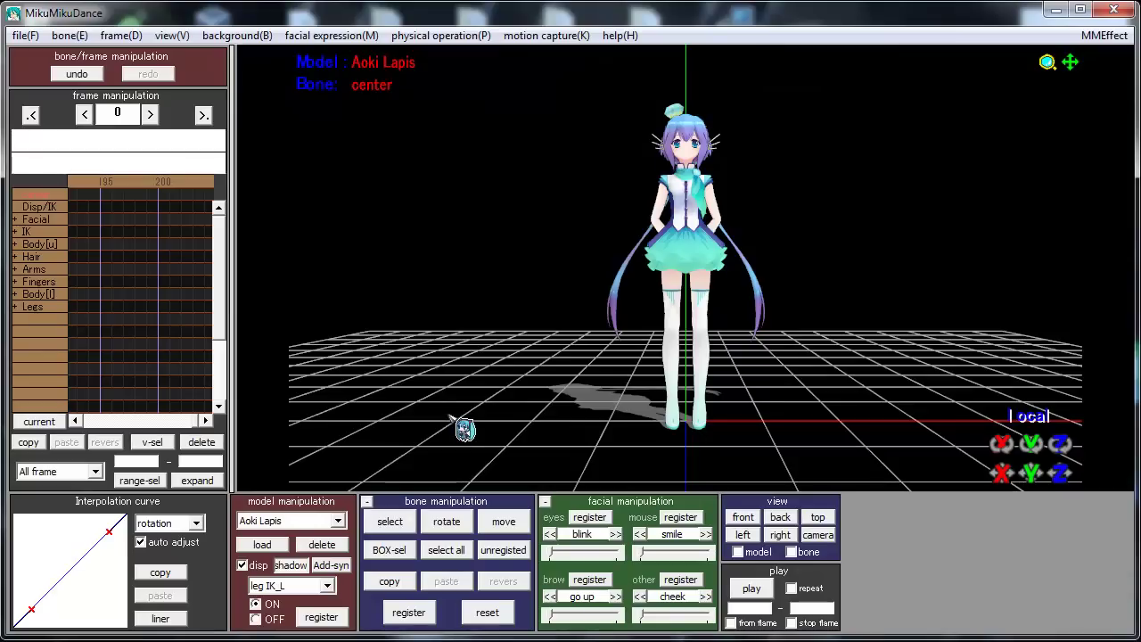
drag(203, 421, 89, 421)
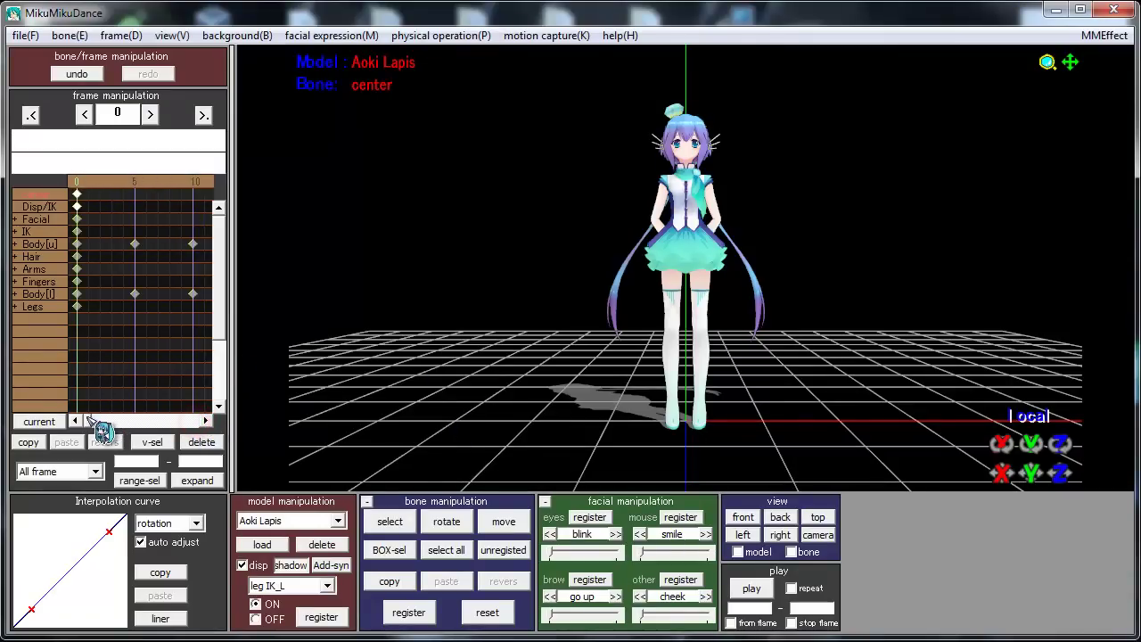
click(338, 521)
click(338, 536)
scroll(855, 212, down, 5)
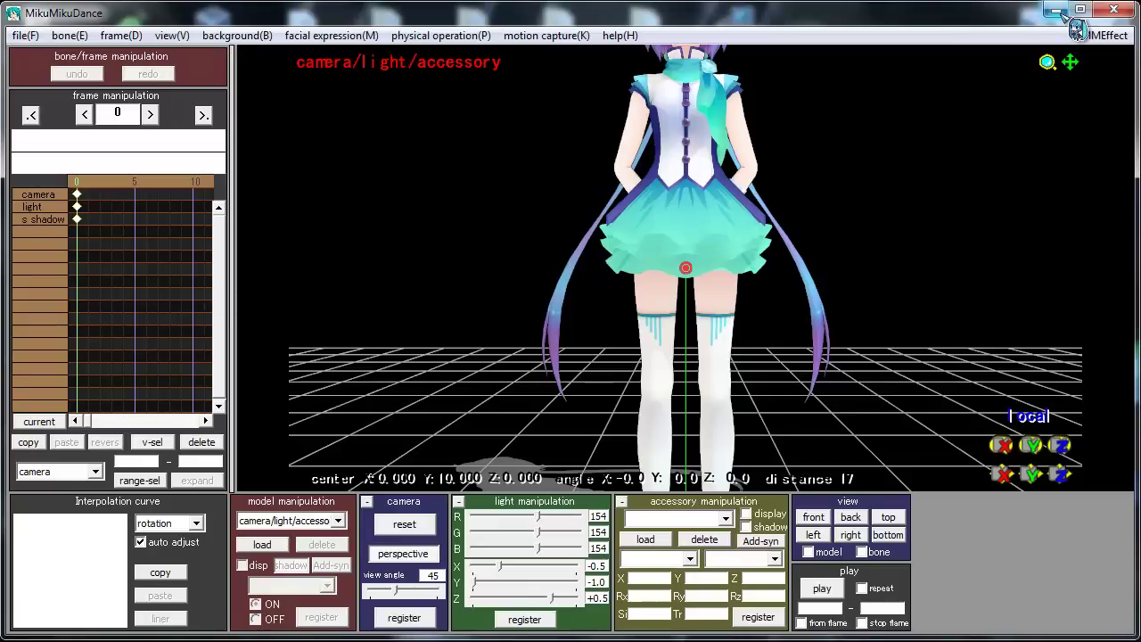
Step: Minimize MikuMikuDance and start Audacity, dismissing the VST plug-in messages during startup
click(1057, 10)
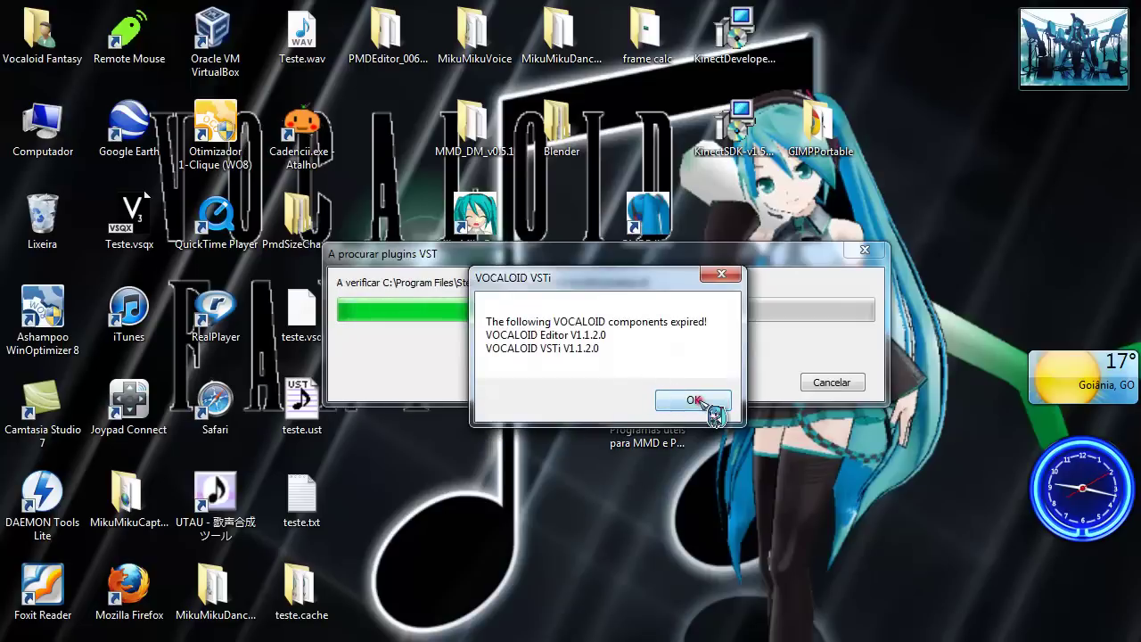
click(694, 401)
click(694, 387)
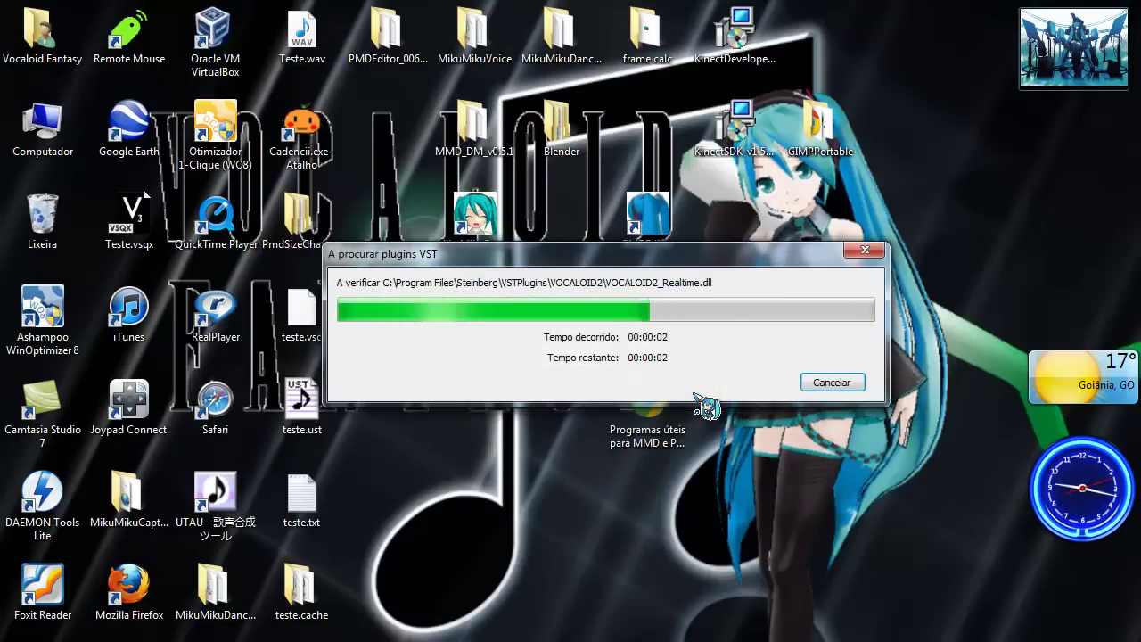
click(691, 386)
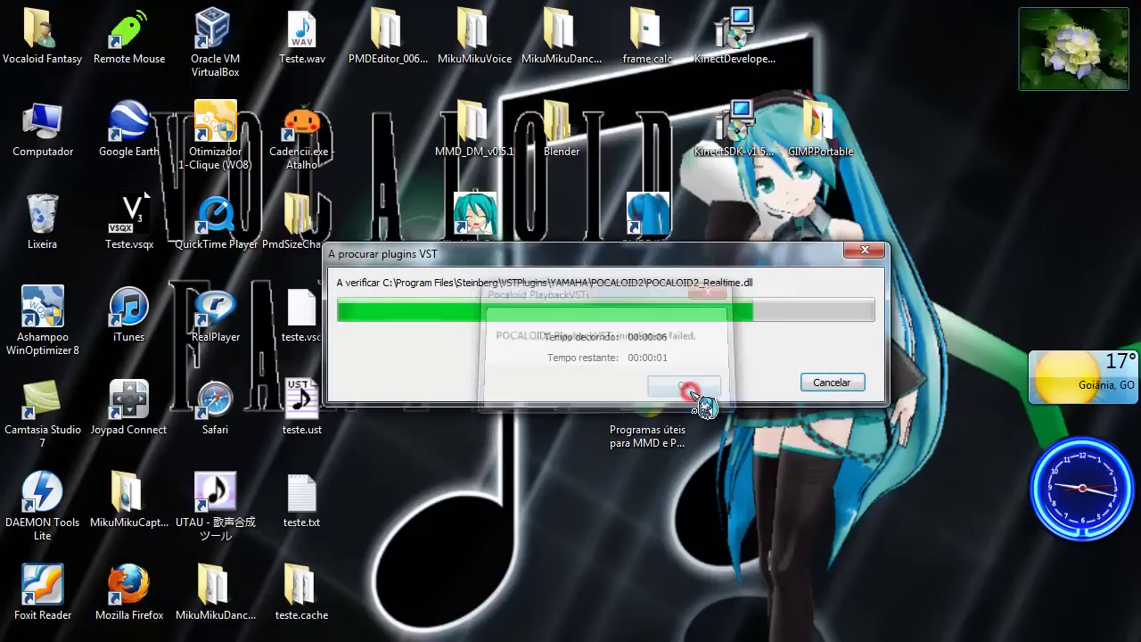
click(691, 389)
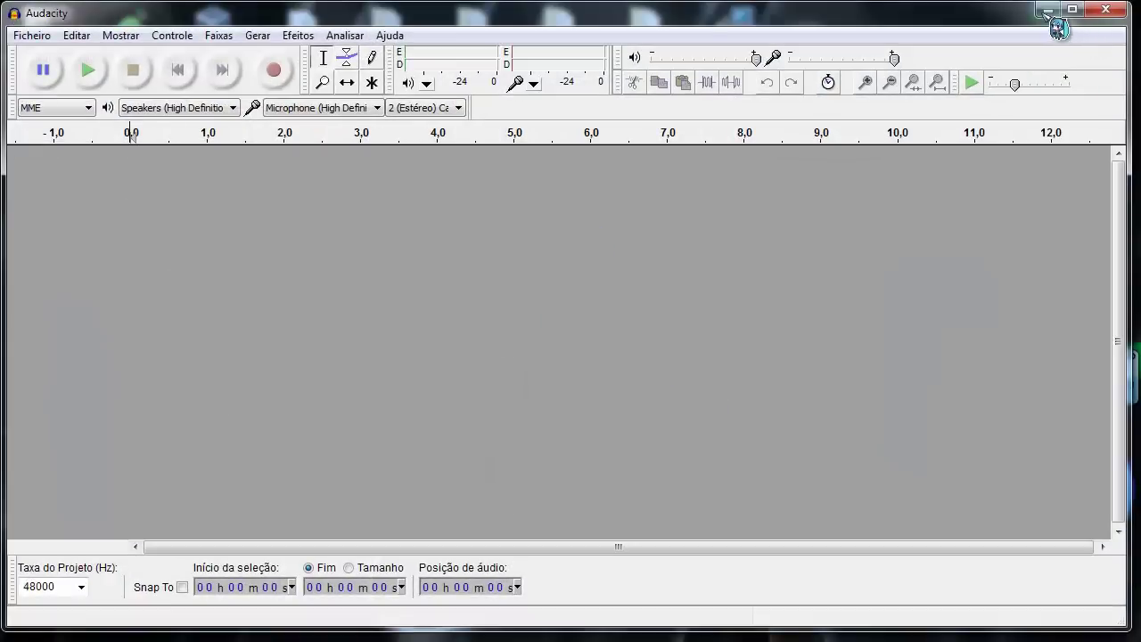
Step: Import Teste.wav from the desktop into Audacity, making a copy of the file before editing
click(1048, 11)
drag(301, 34, 428, 619)
drag(517, 353, 521, 355)
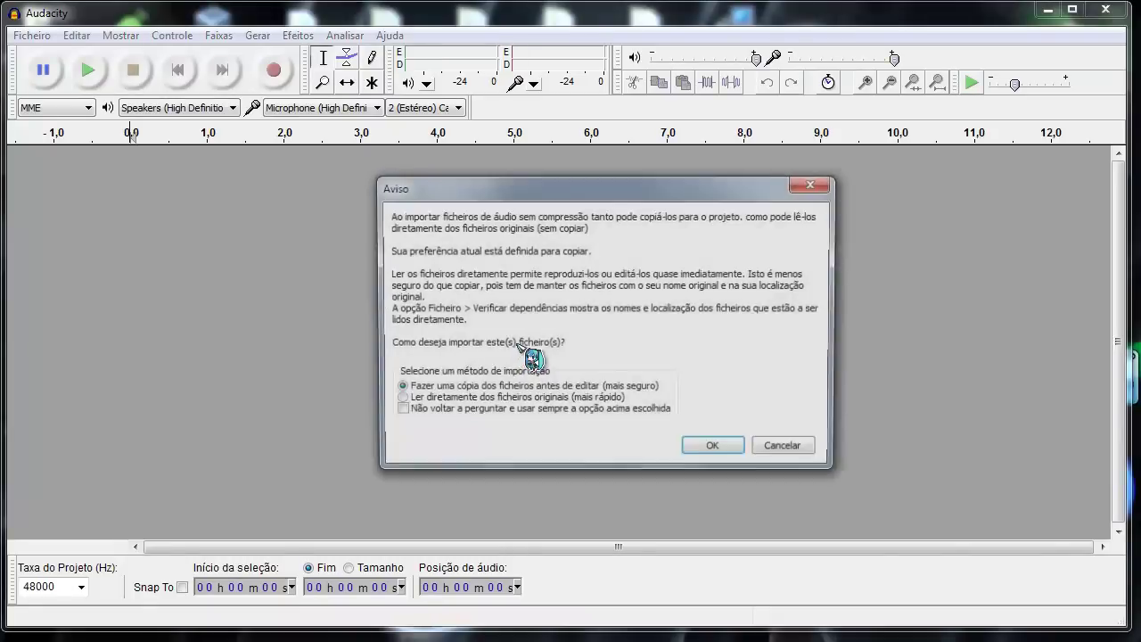
click(721, 448)
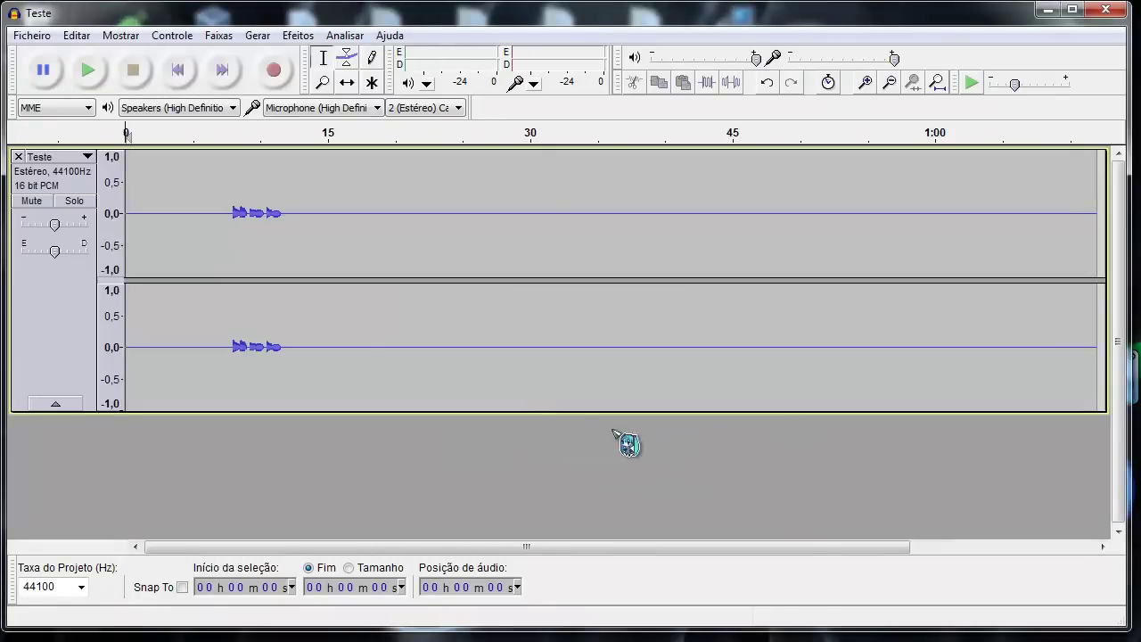
Step: Delete the silence from about 13 seconds to the track's end and return to the start
drag(297, 214, 1133, 295)
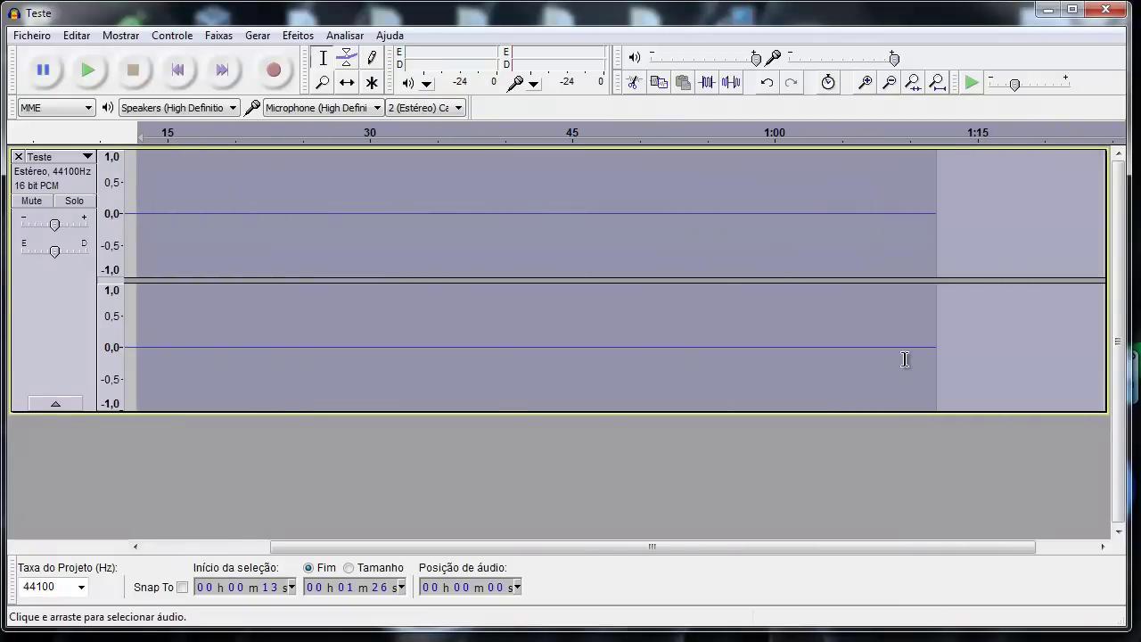
key(Delete)
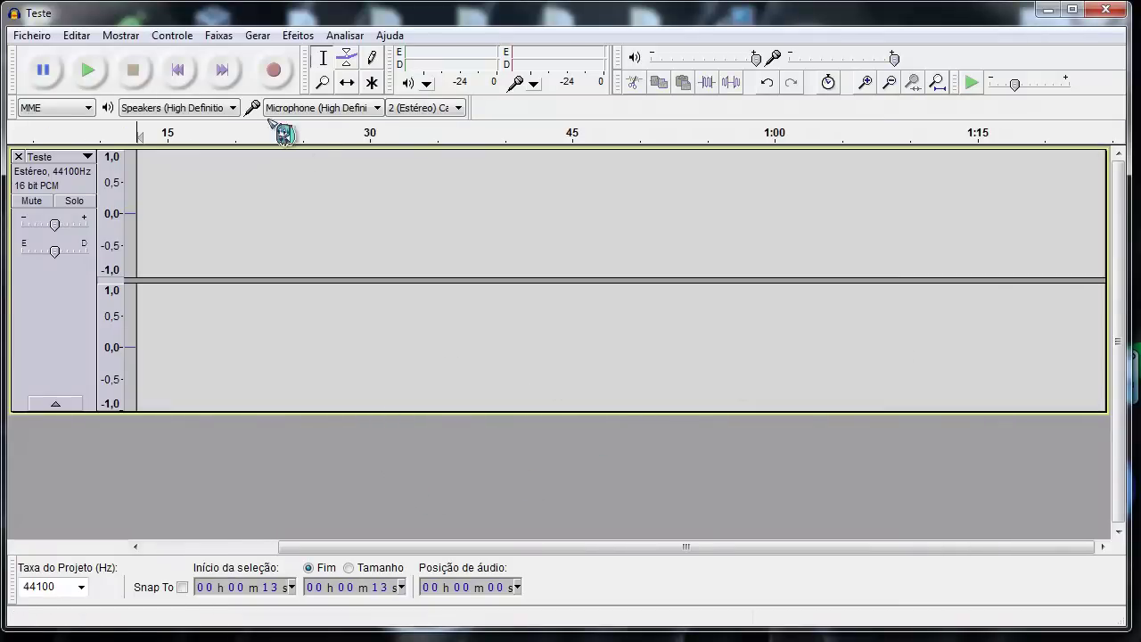
click(179, 71)
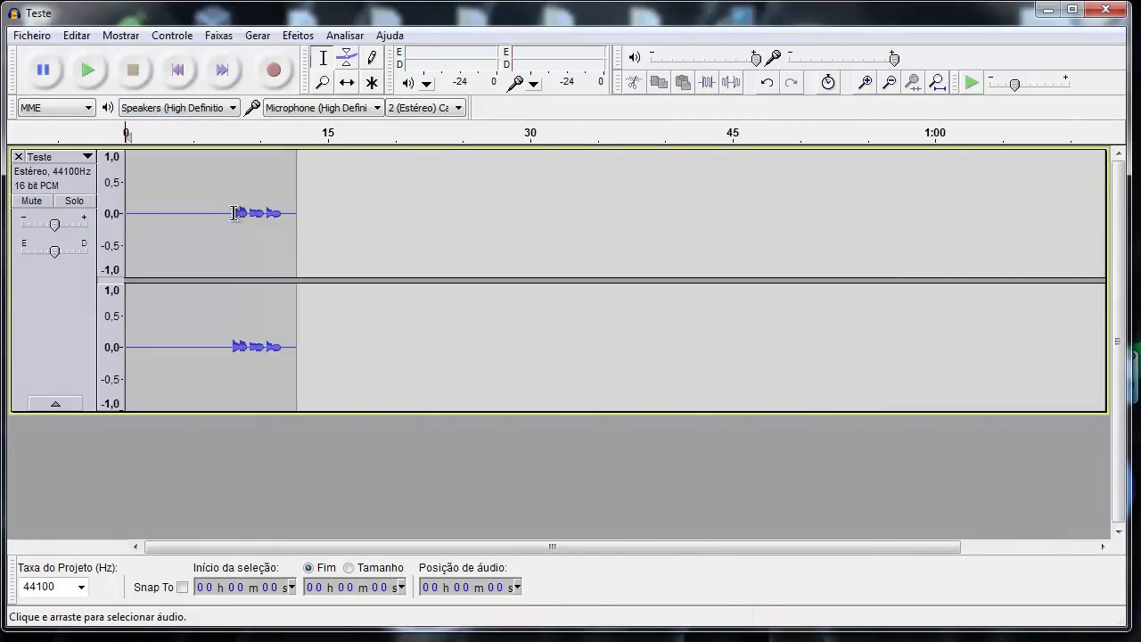
Step: Amplify the vocal section from about 8 to 12 seconds by 20.1 dB with clipping allowed, previewing it before applying
drag(230, 212, 288, 214)
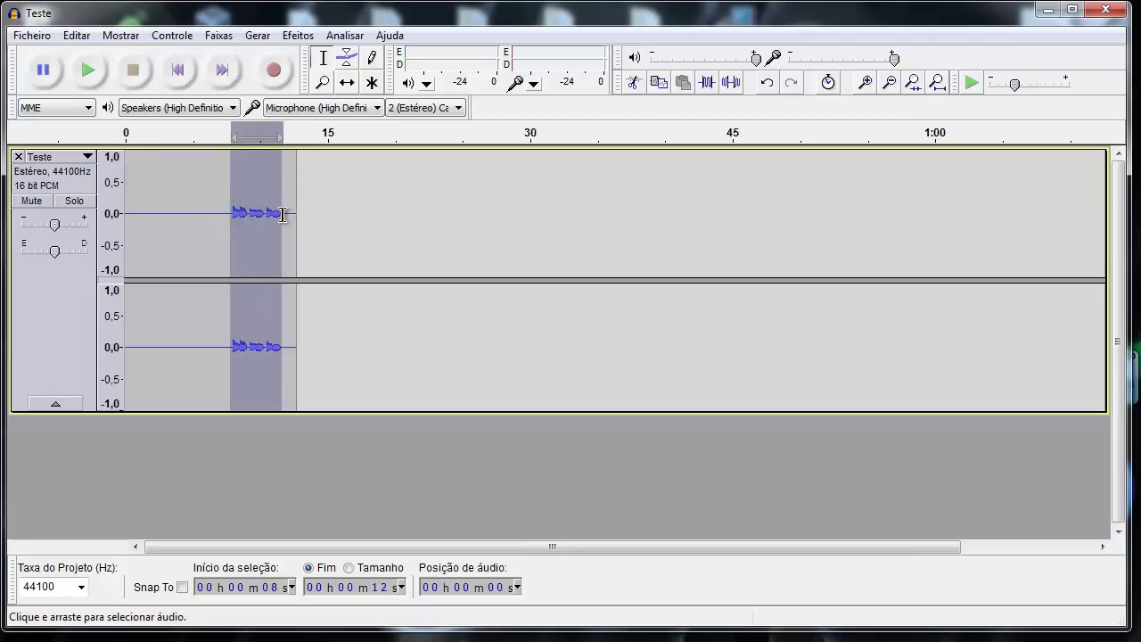
click(257, 36)
mouse_move(297, 34)
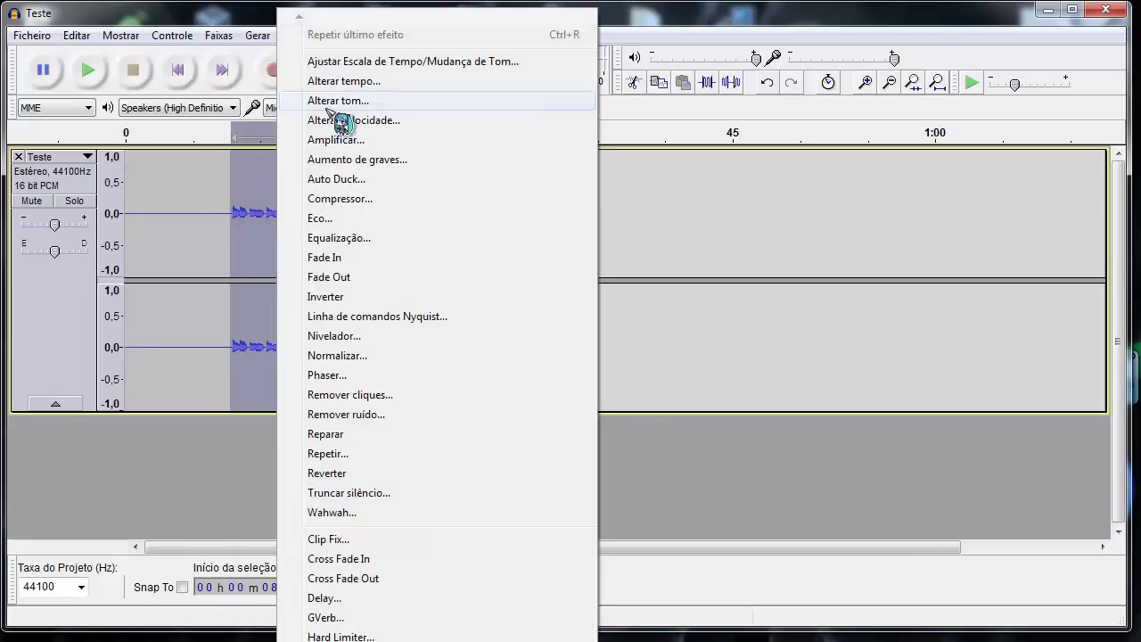
click(333, 140)
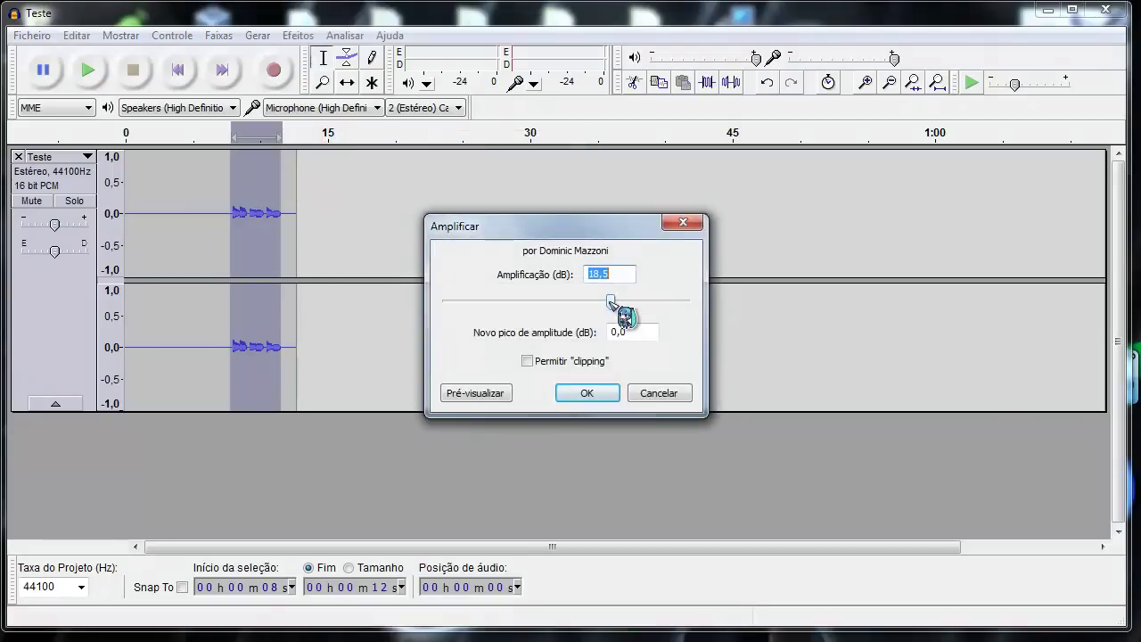
drag(610, 302, 613, 301)
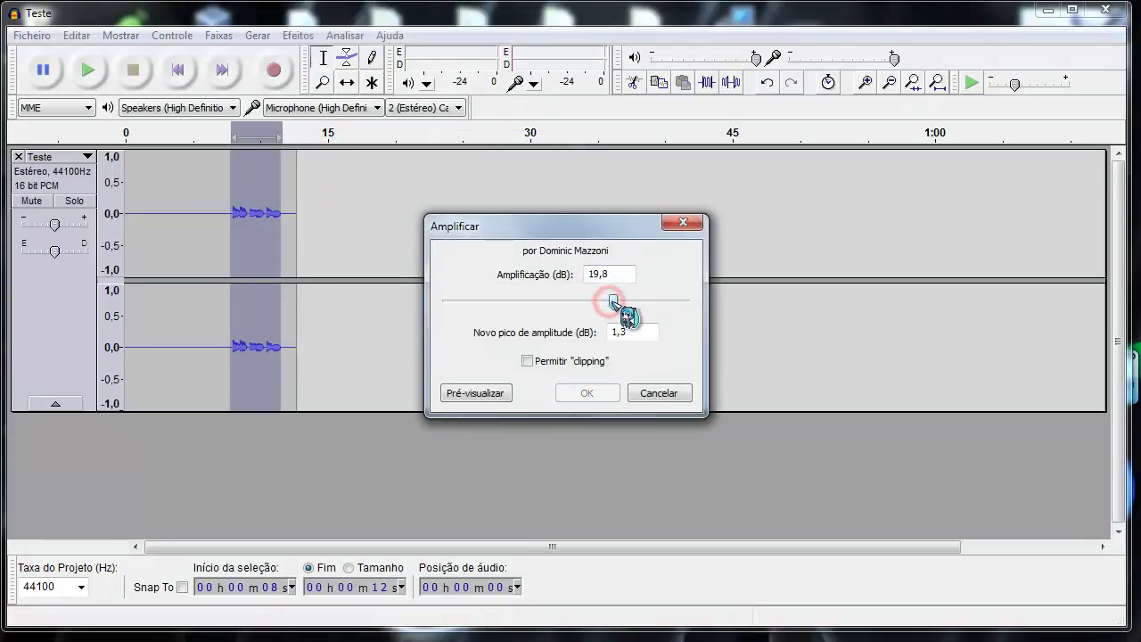
click(527, 361)
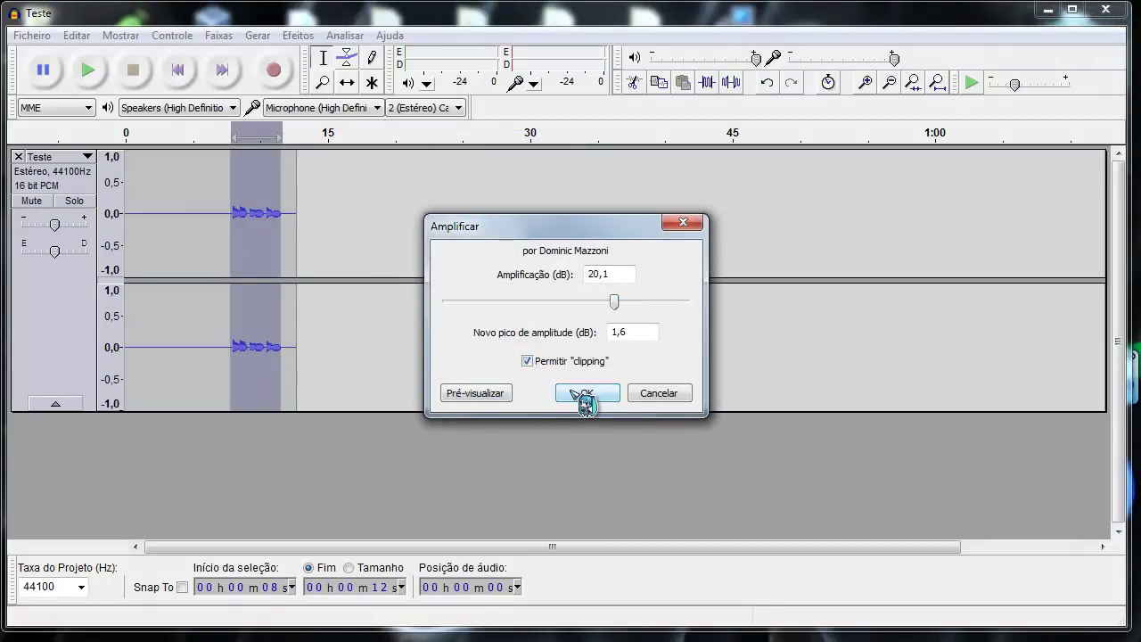
click(486, 393)
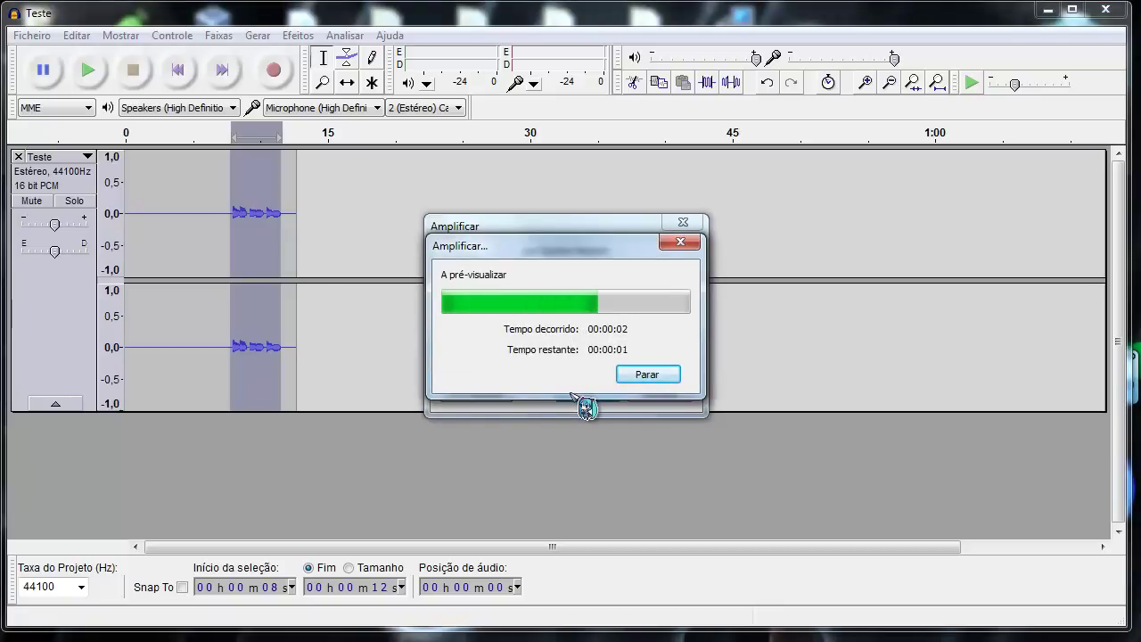
click(576, 393)
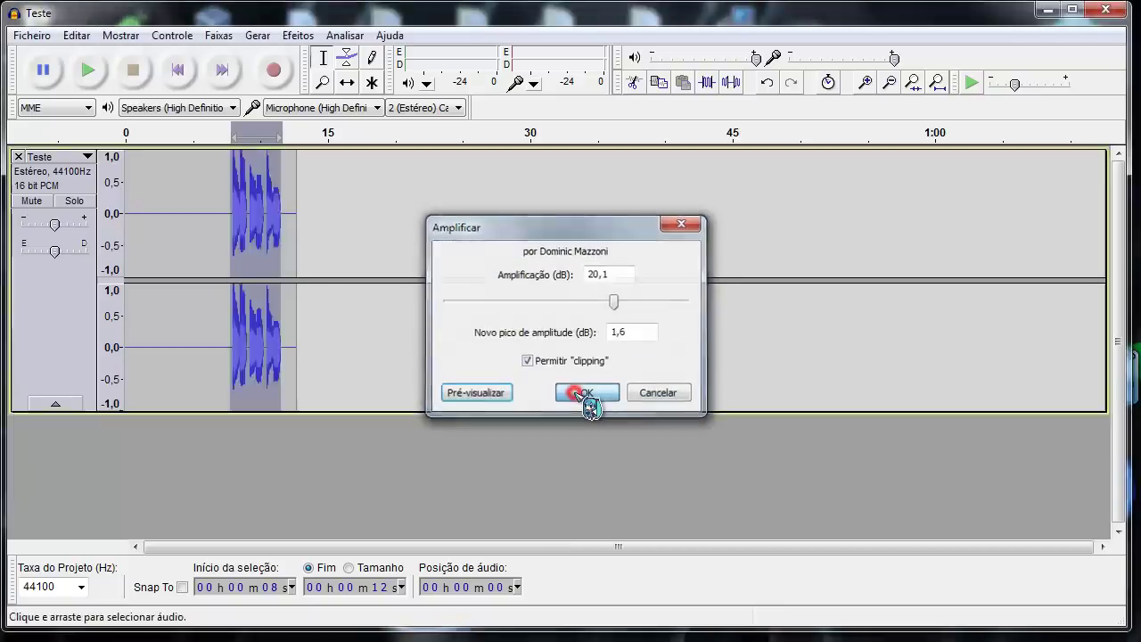
Step: Try to export the edited audio over Teste.wav on the desktop, leaving the metadata empty
click(39, 40)
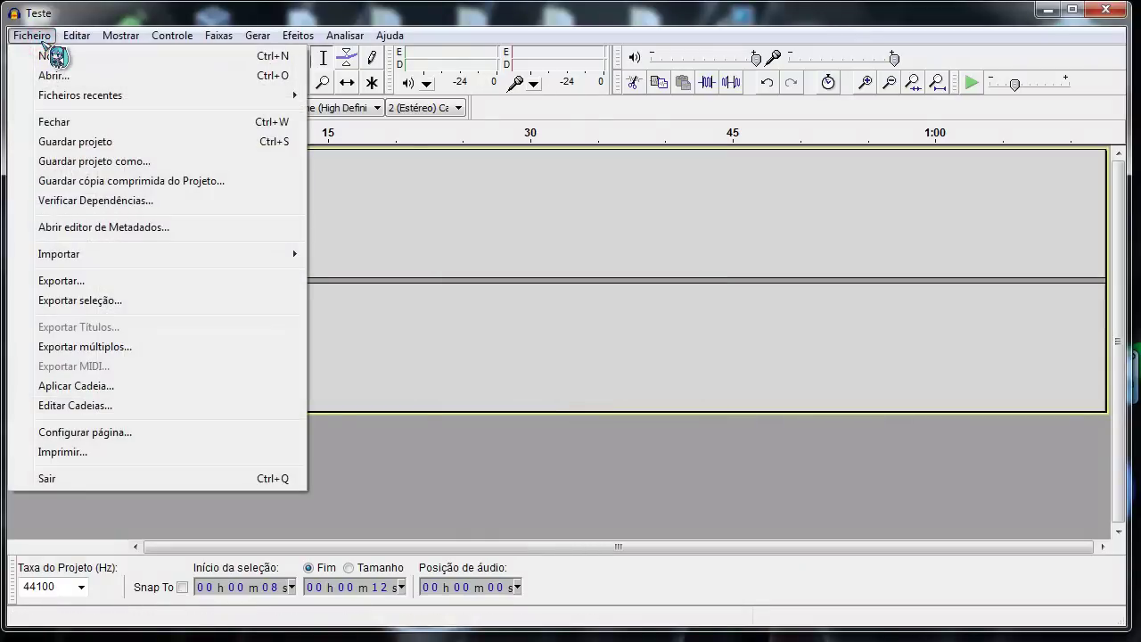
click(104, 284)
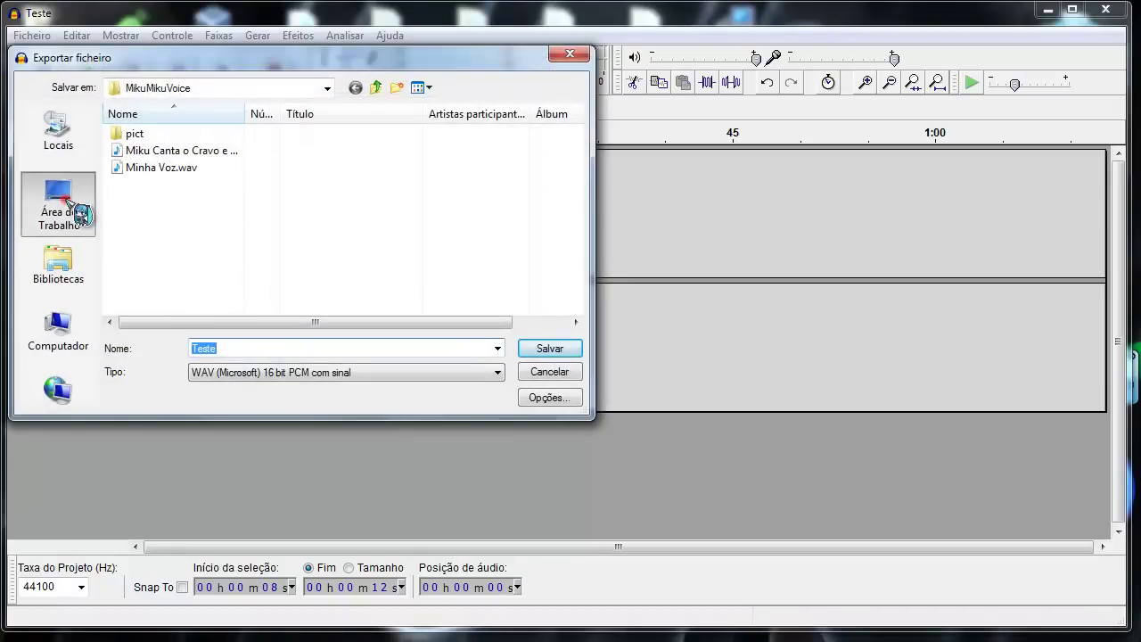
click(71, 207)
drag(576, 191, 576, 300)
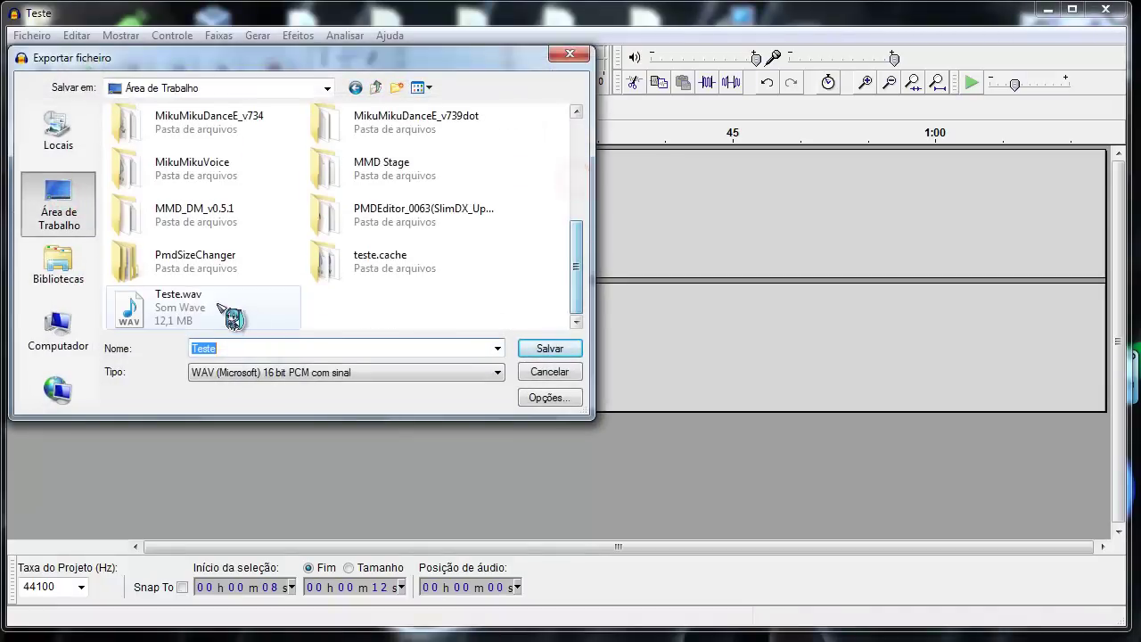
double_click(160, 307)
click(644, 392)
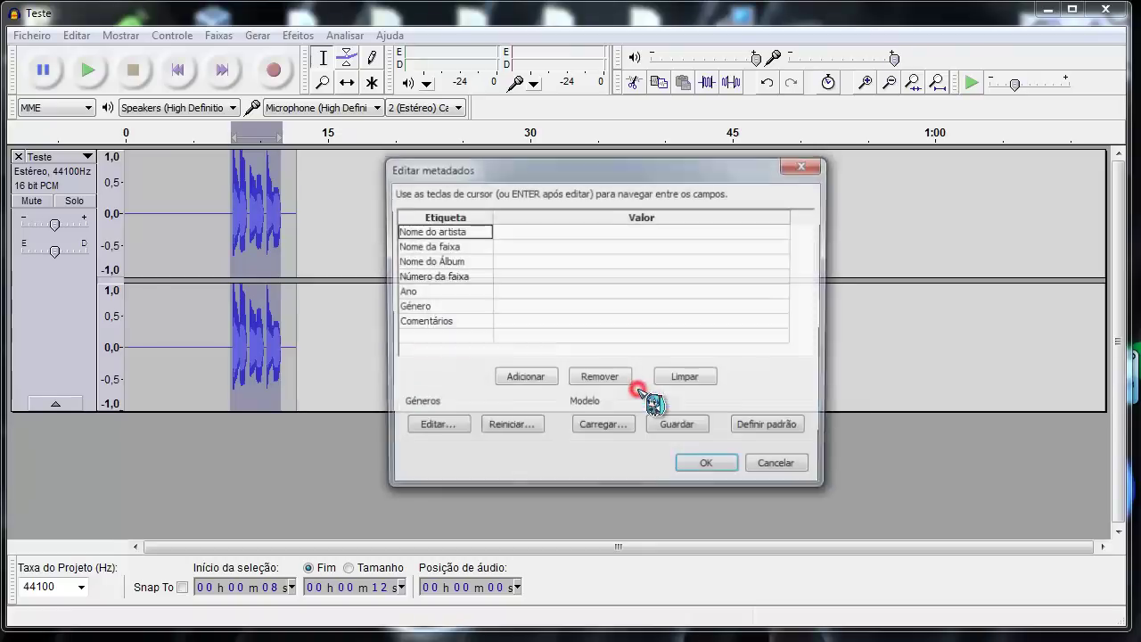
click(704, 461)
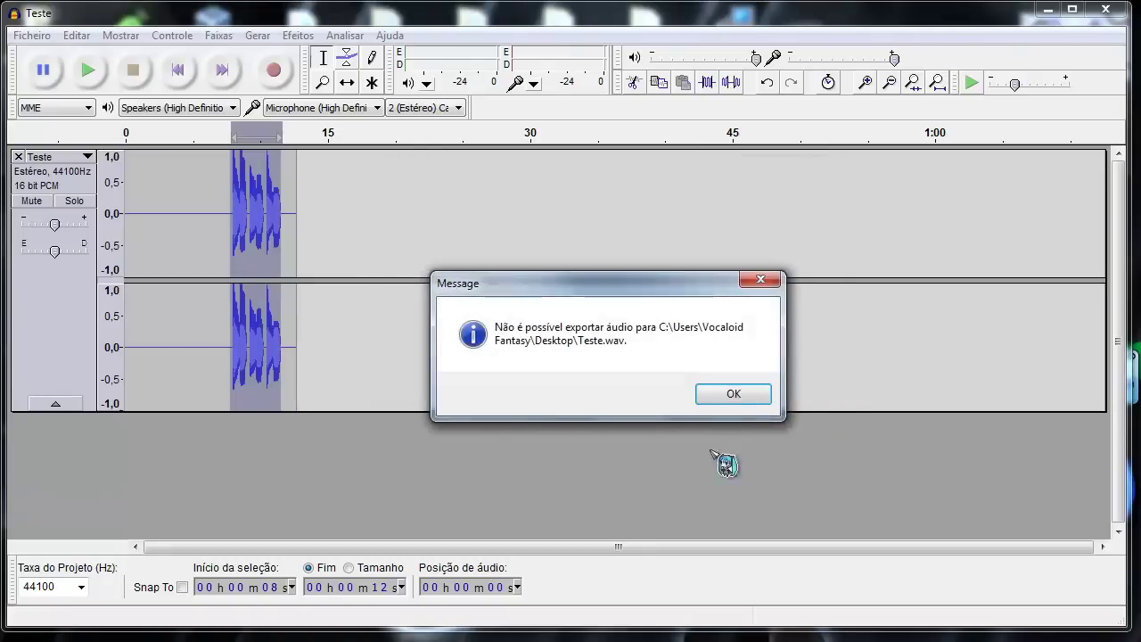
click(733, 394)
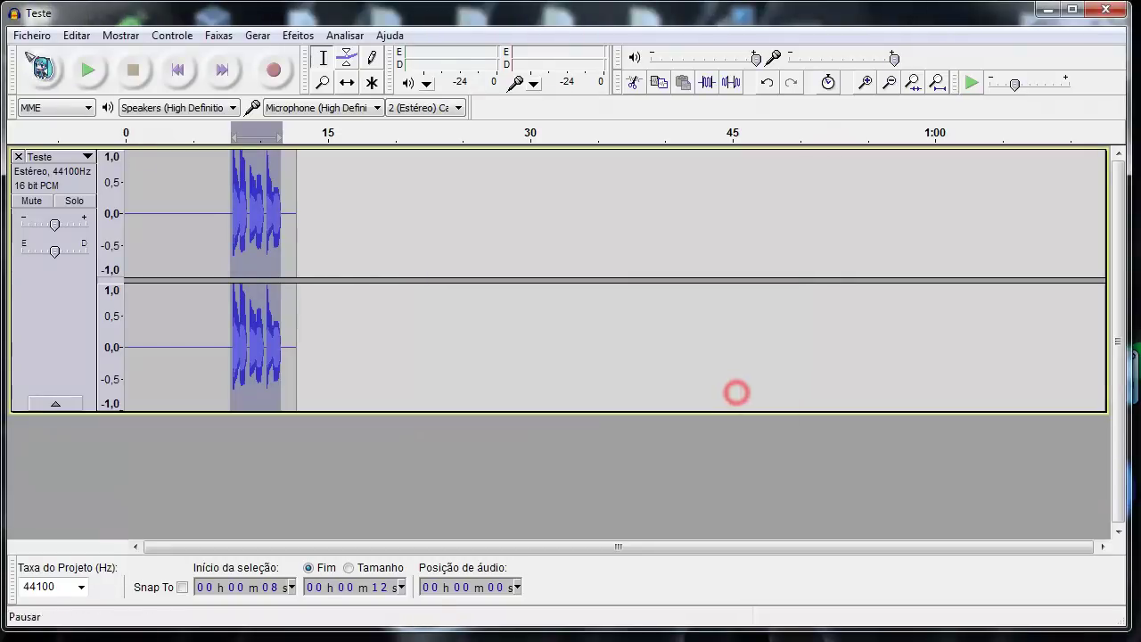
Step: Export the edited audio as a WAV over Teste0.wav on the desktop and close Audacity without saving the project
click(32, 35)
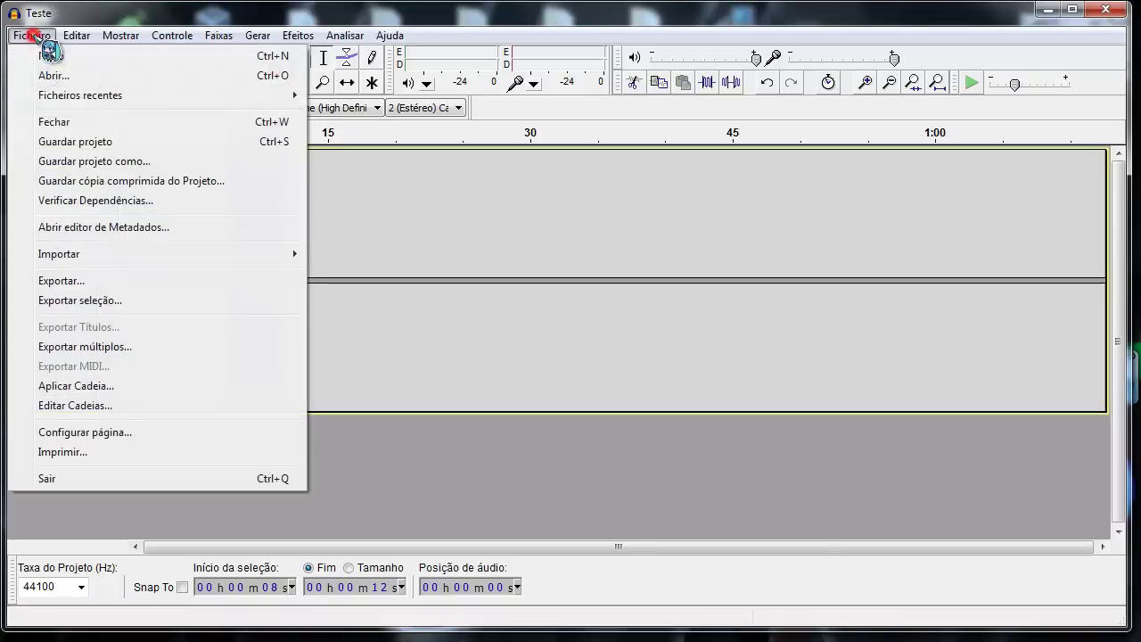
click(80, 281)
drag(575, 169, 574, 315)
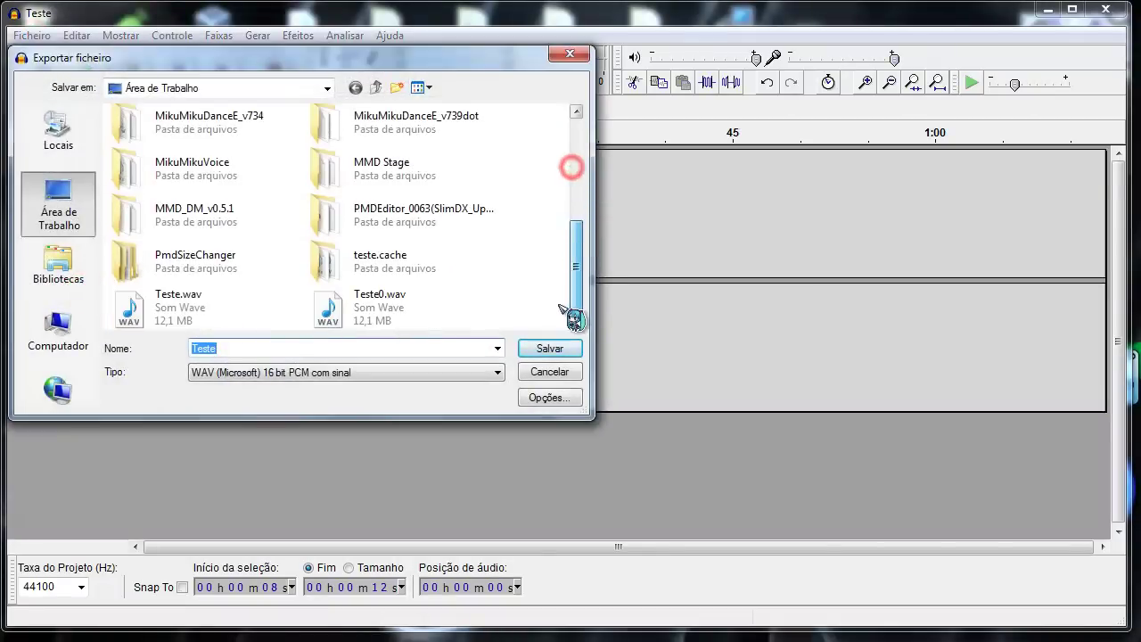
double_click(367, 314)
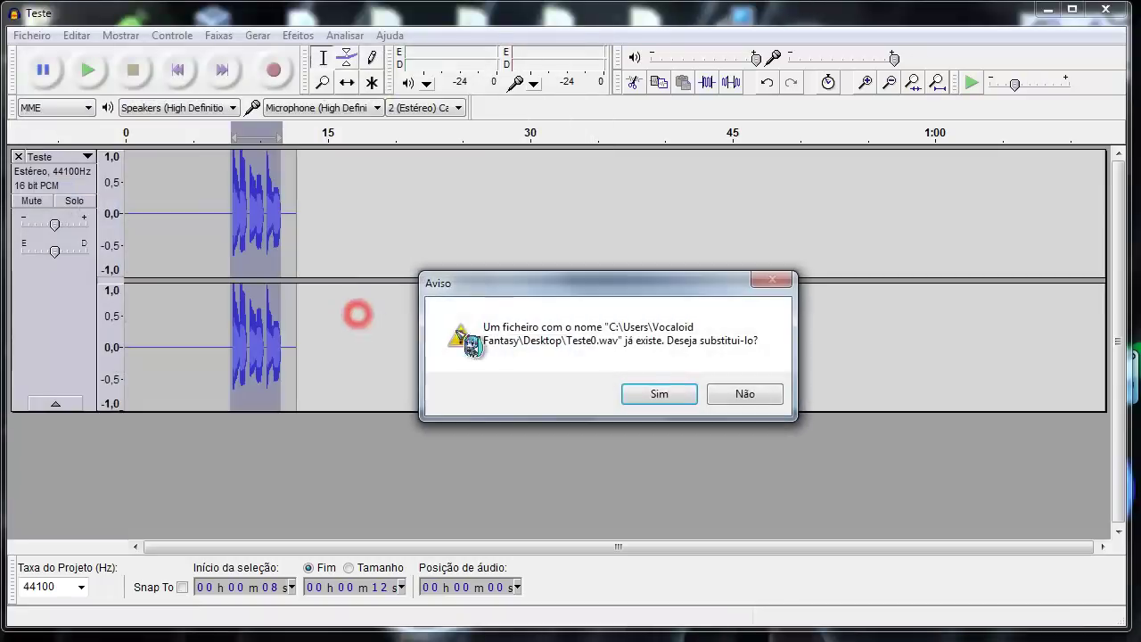
click(651, 393)
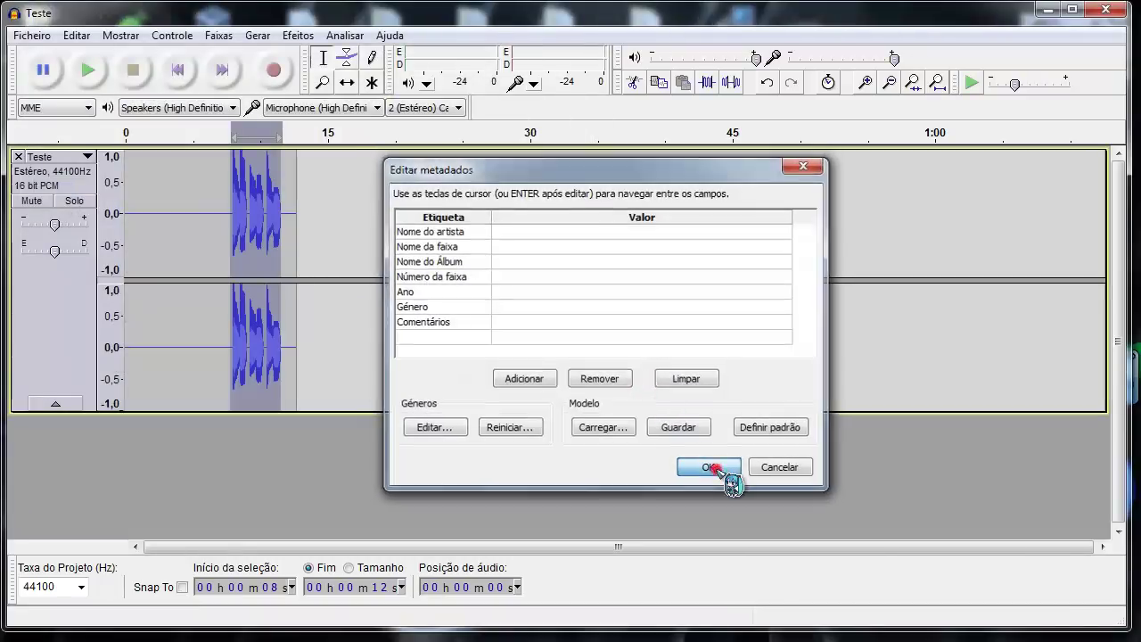
click(710, 467)
click(1104, 11)
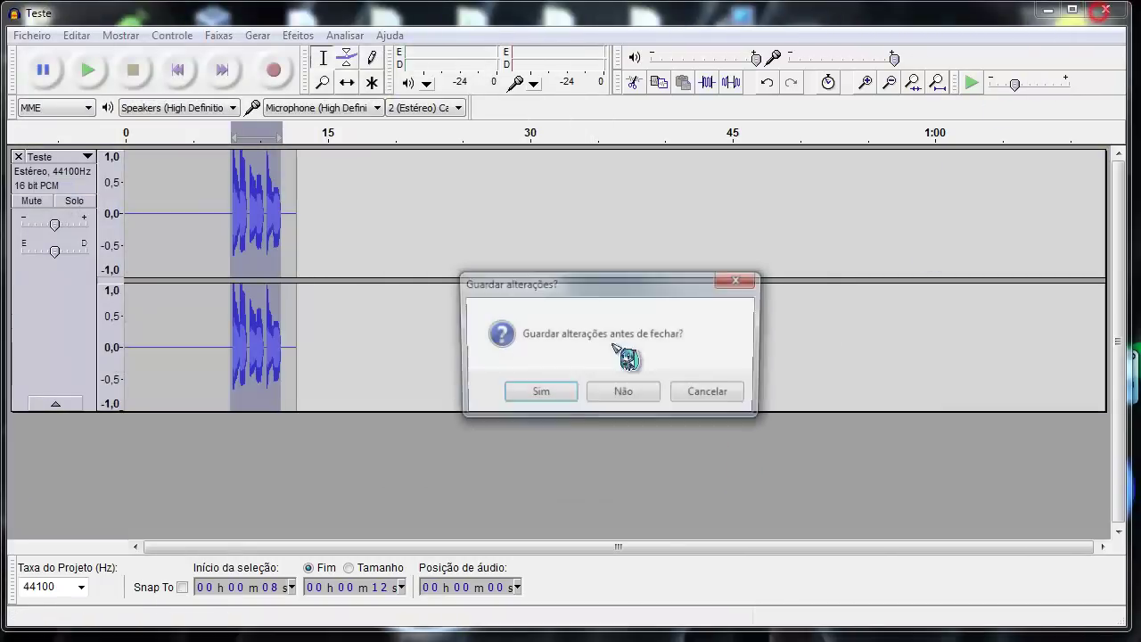
click(624, 394)
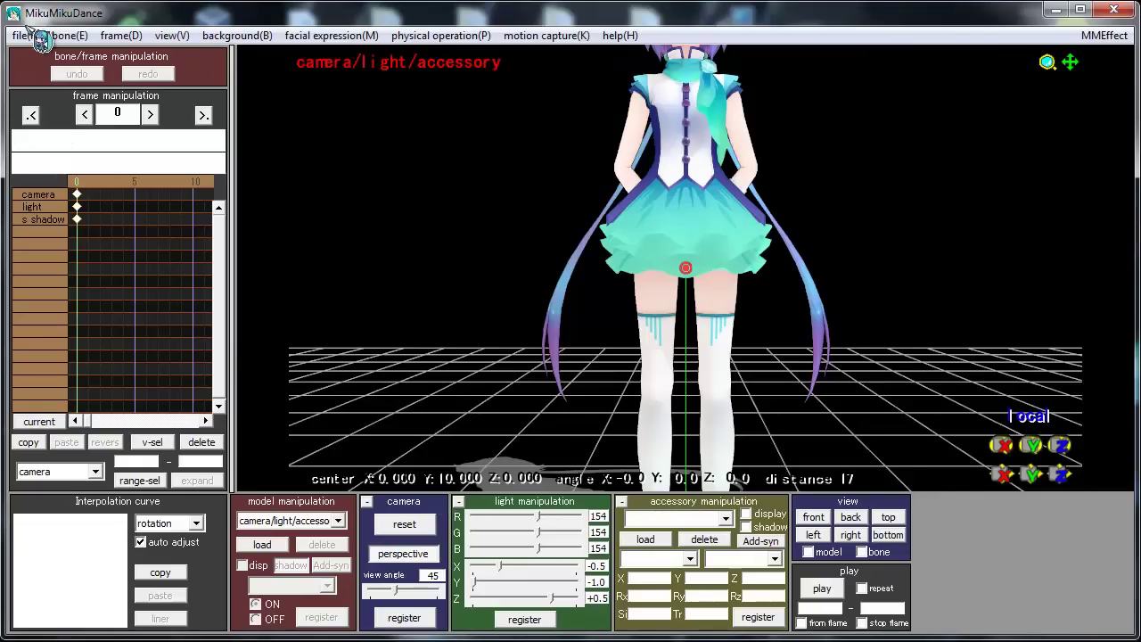
Step: Load Teste0.wav from the desktop as the WAV file in MikuMikuDance
click(25, 35)
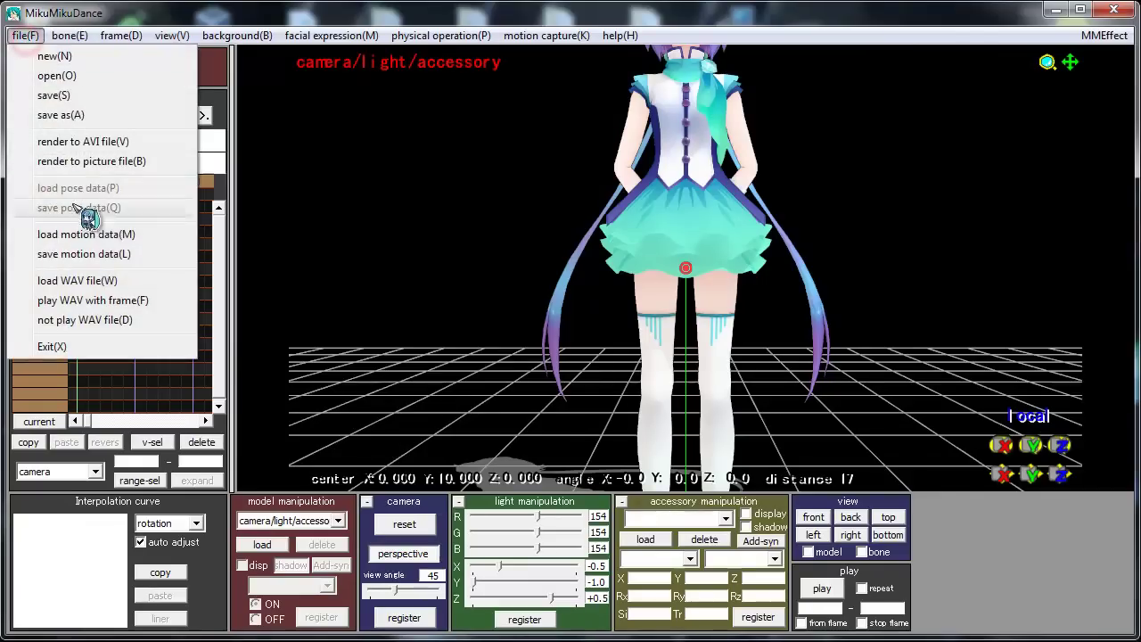
click(105, 285)
click(94, 166)
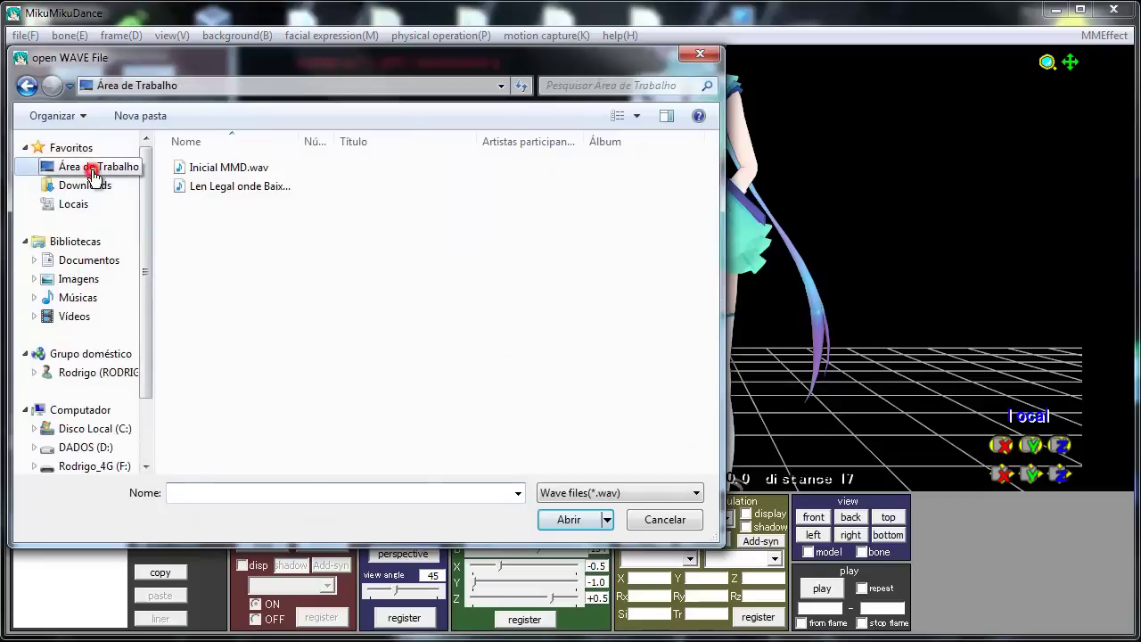
scroll(710, 245, down, 3)
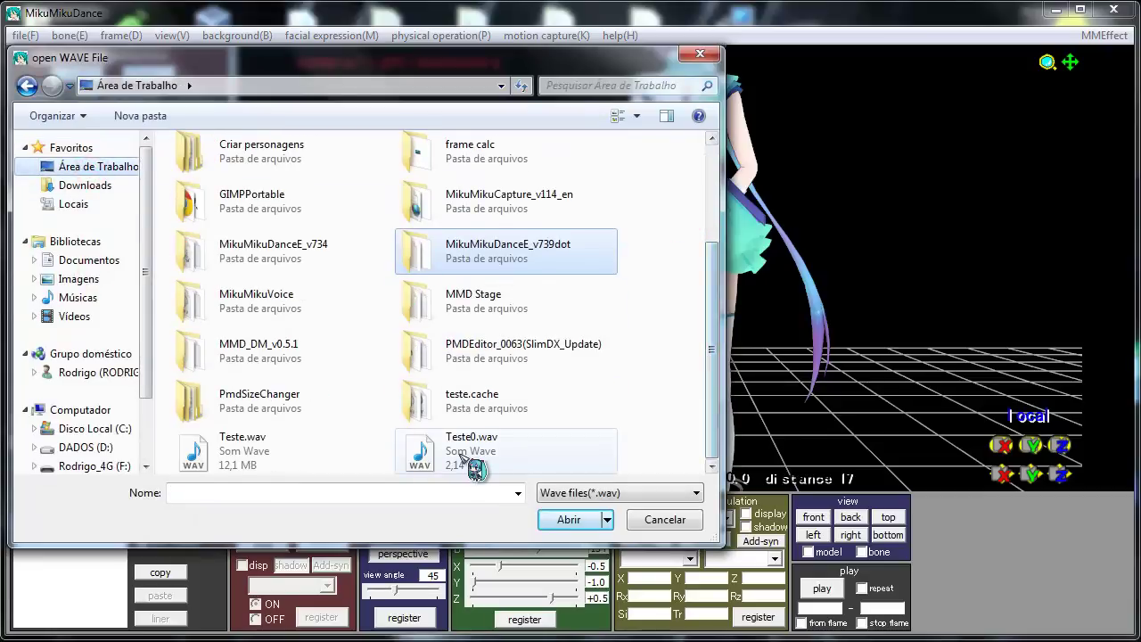
double_click(459, 454)
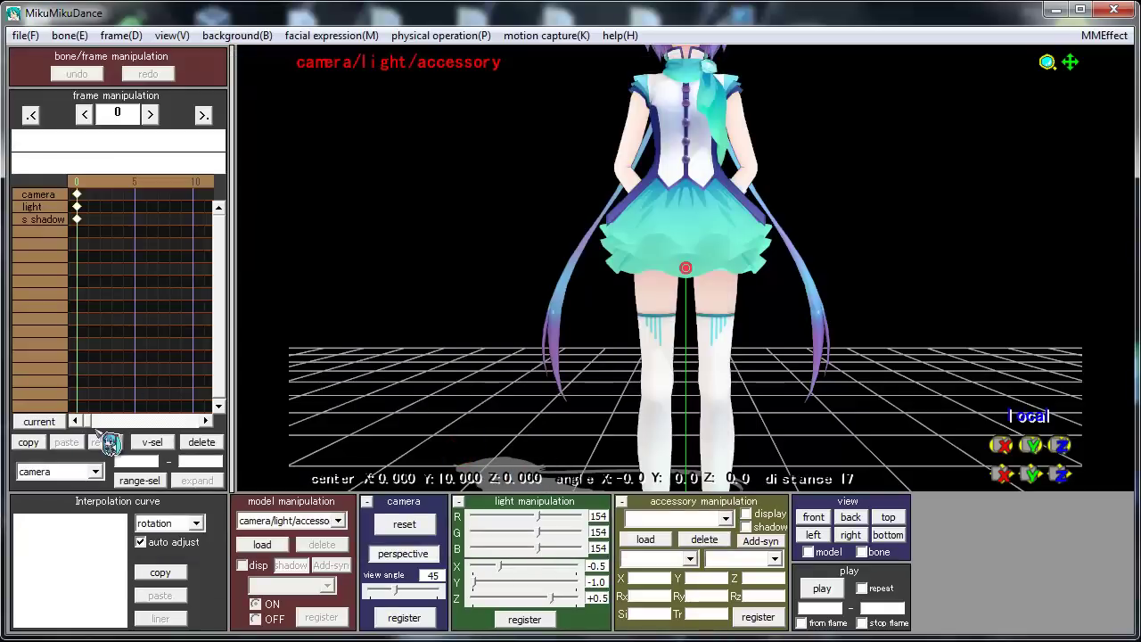
Step: Look through the timeline to find the frame where the loaded audio's waveform begins
drag(89, 419, 220, 425)
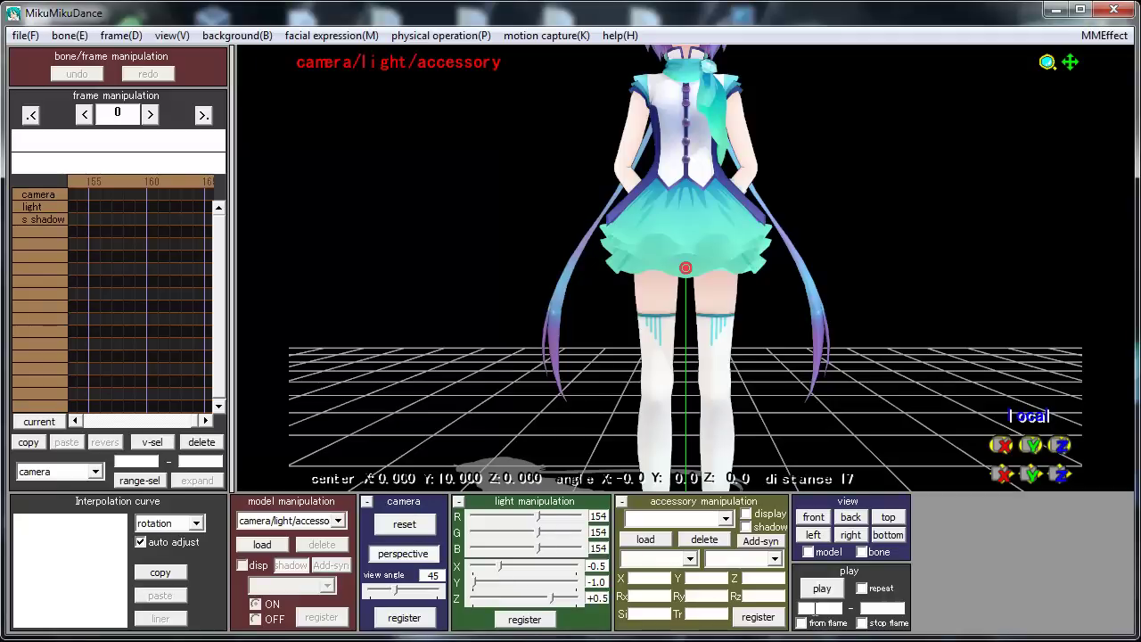
click(206, 421)
click(206, 421)
click(206, 421)
click(206, 420)
click(206, 421)
click(205, 421)
click(206, 421)
click(206, 420)
click(206, 420)
click(206, 421)
click(205, 421)
click(206, 420)
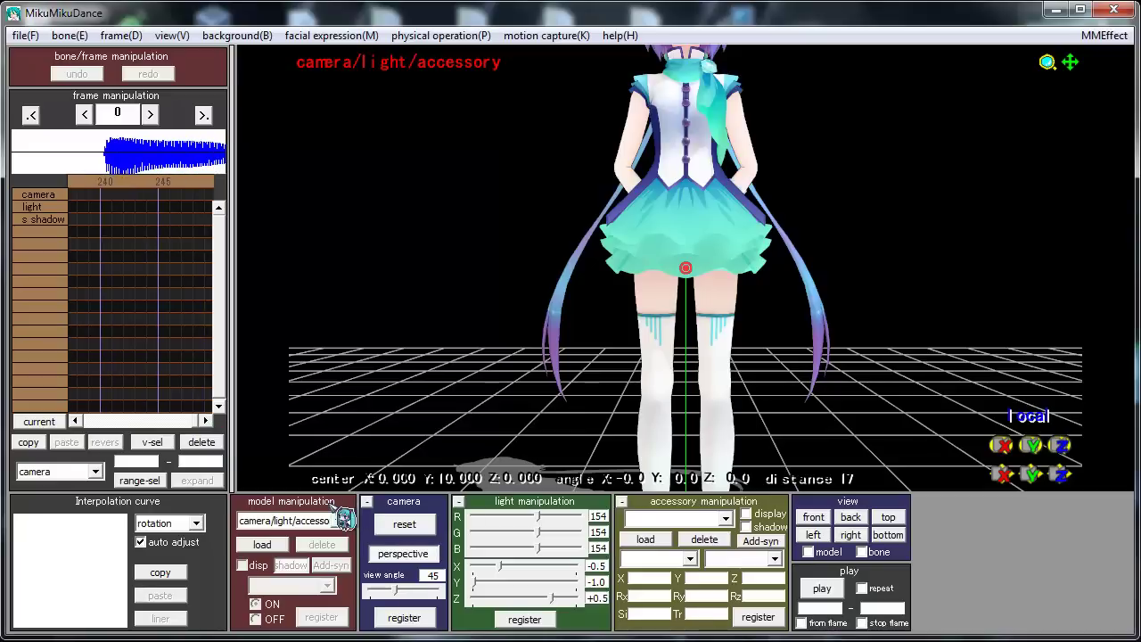
Step: Copy the selected facial keyframes of the Aoki Lapis model at frames 133 and 135, and delete the originals
click(339, 521)
click(294, 545)
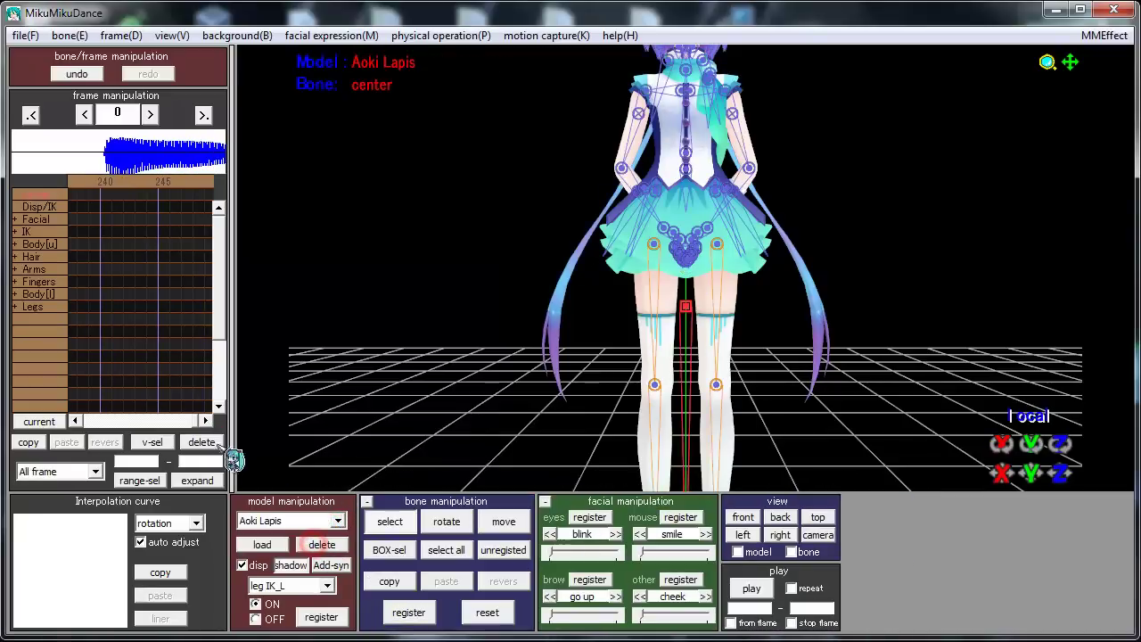
drag(194, 422, 183, 426)
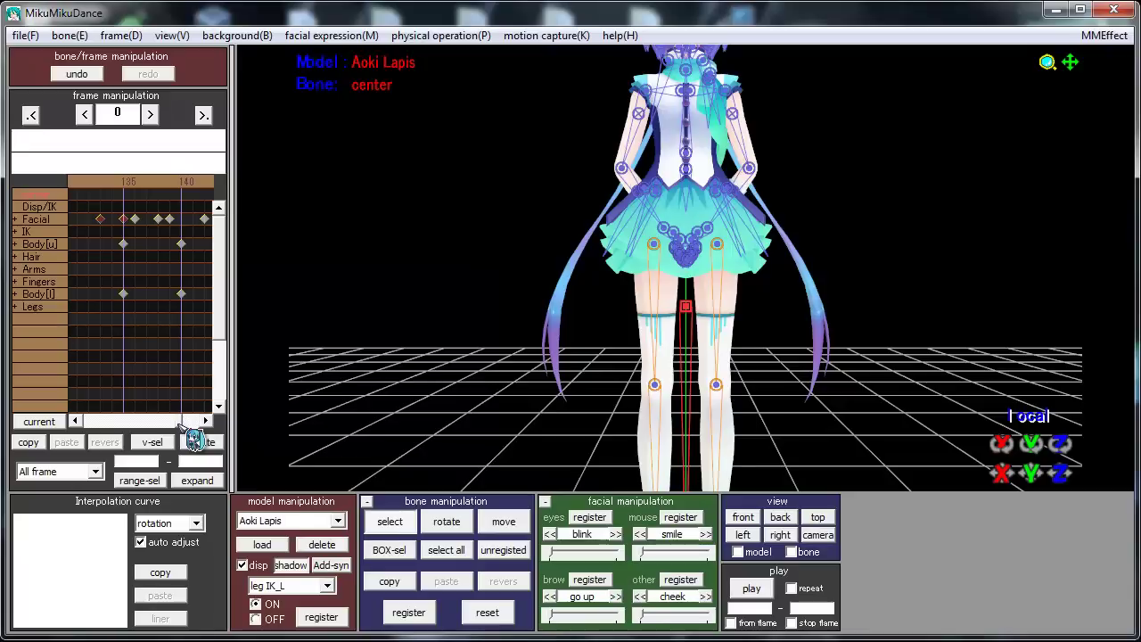
click(32, 442)
click(217, 442)
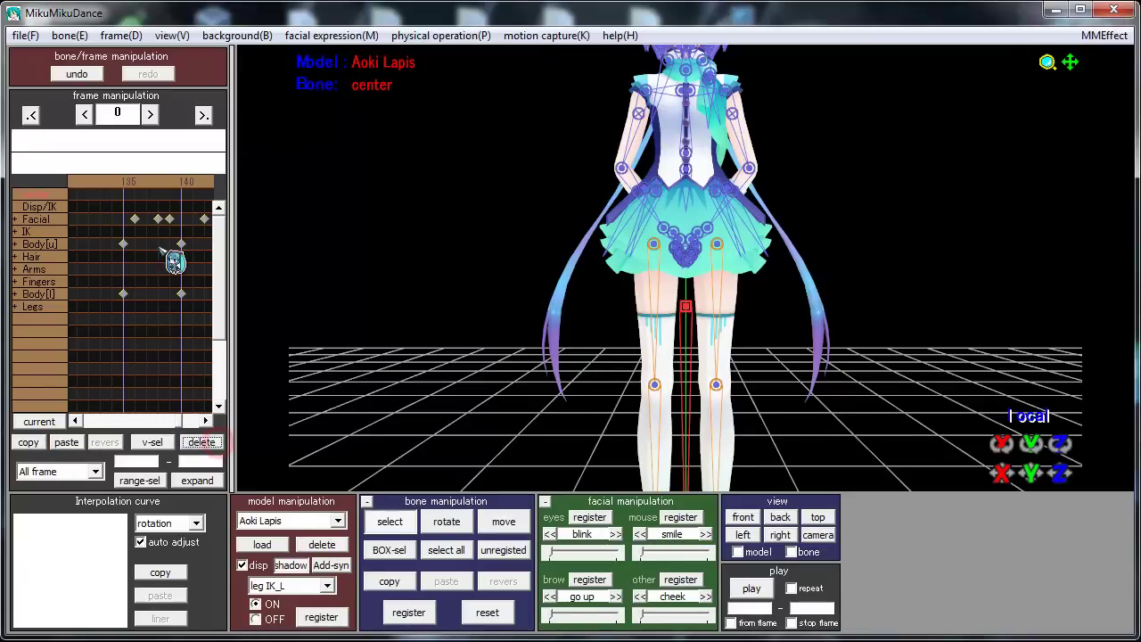
Step: Set the current frame to 240, where the audio waveform begins, for placing the copied facial keyframes
click(180, 421)
drag(185, 421, 207, 420)
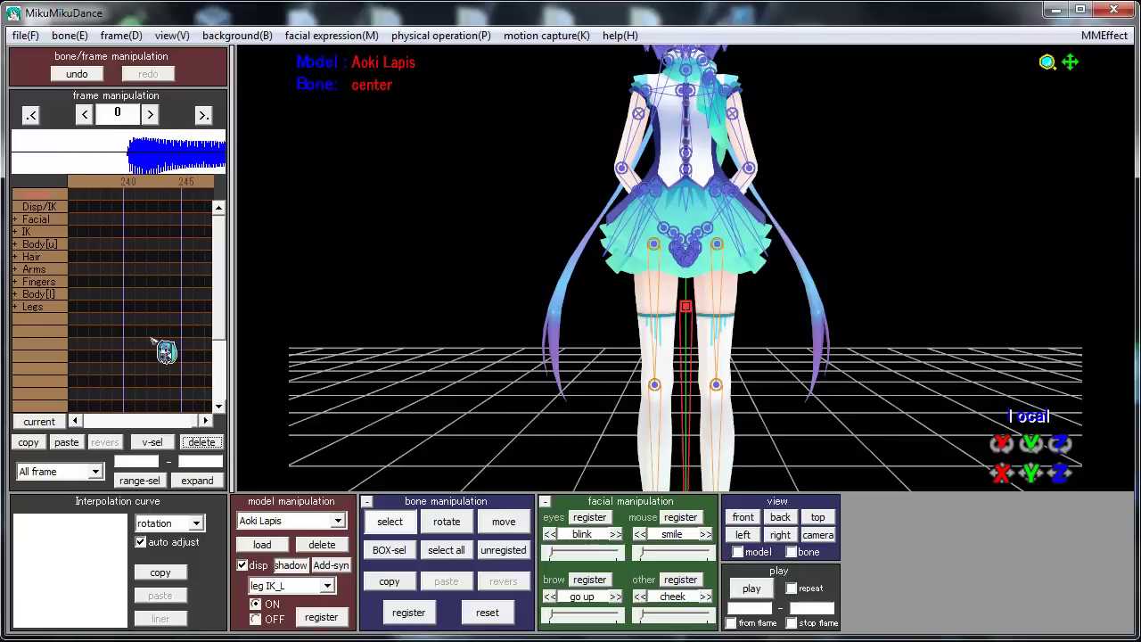
click(125, 184)
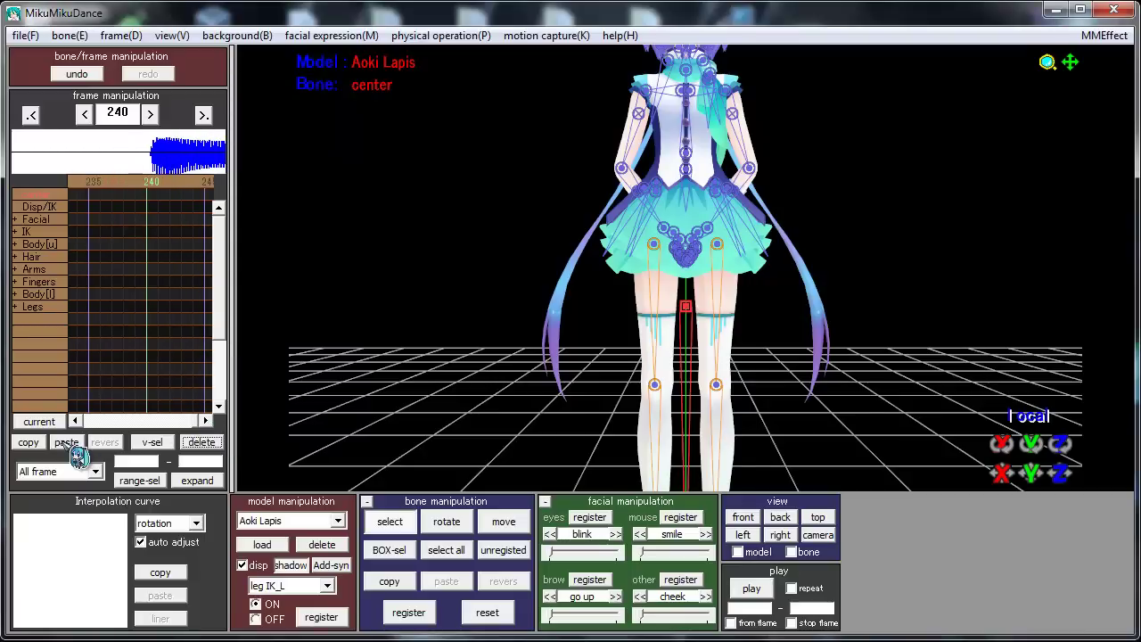